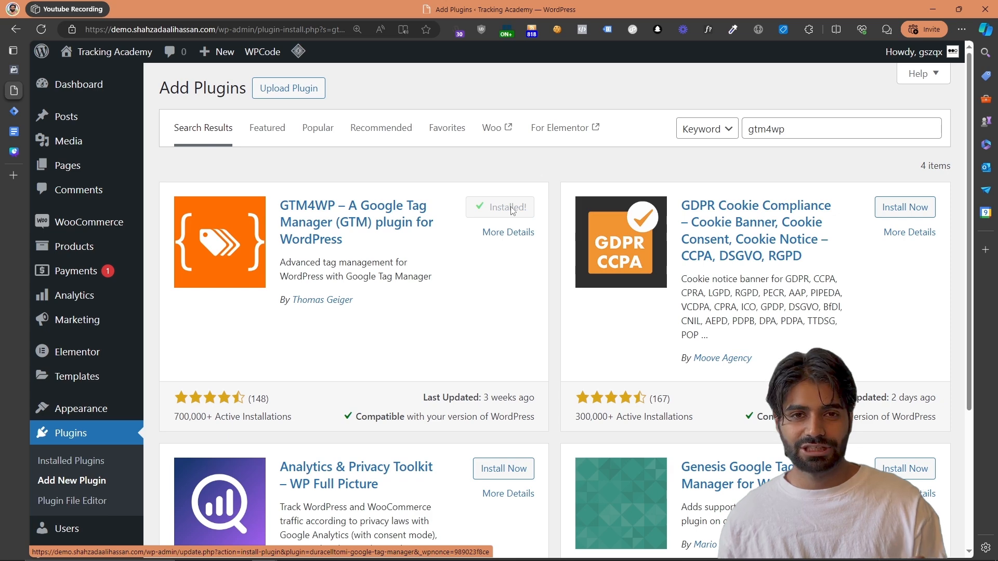
Activate the GTM4WP plugin and open its Google Tag Manager settings in WordPress
click(512, 209)
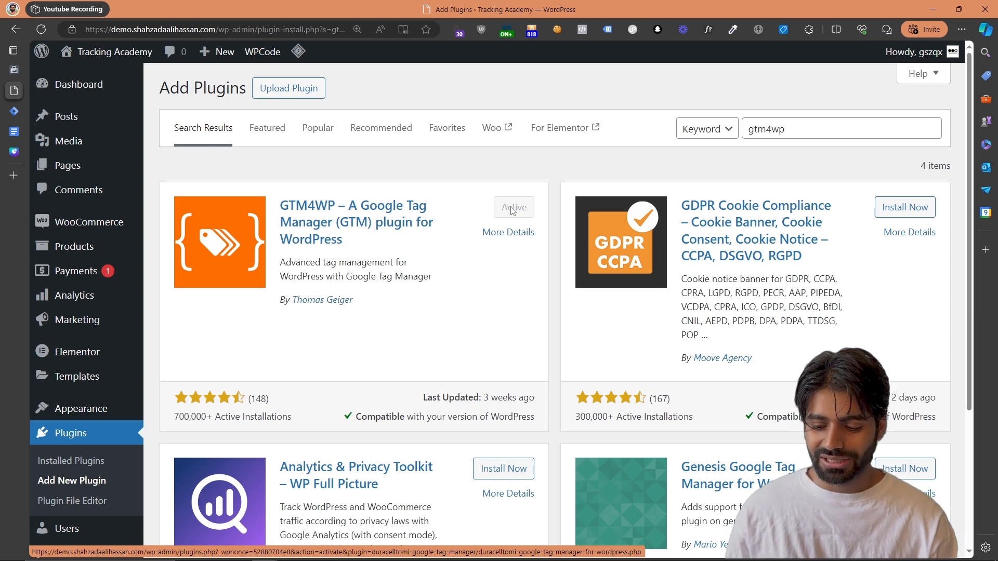
click(46, 30)
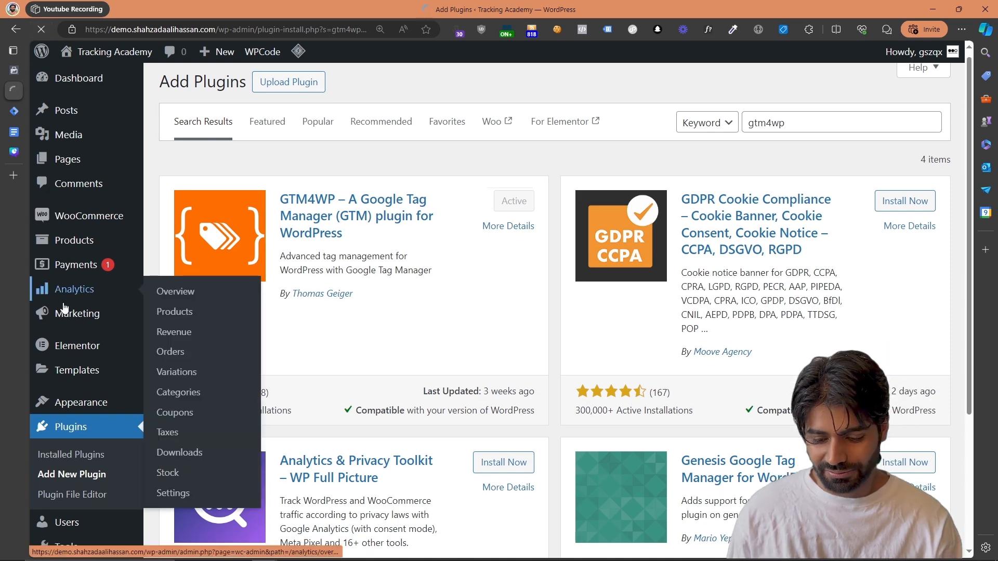
scroll(104, 416, down, 4)
mouse_move(104, 466)
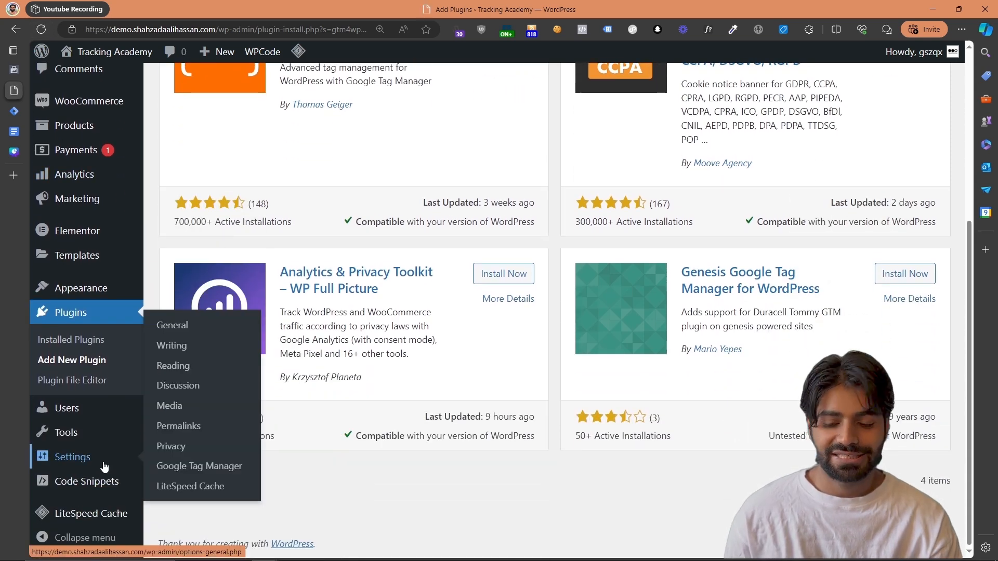
click(190, 467)
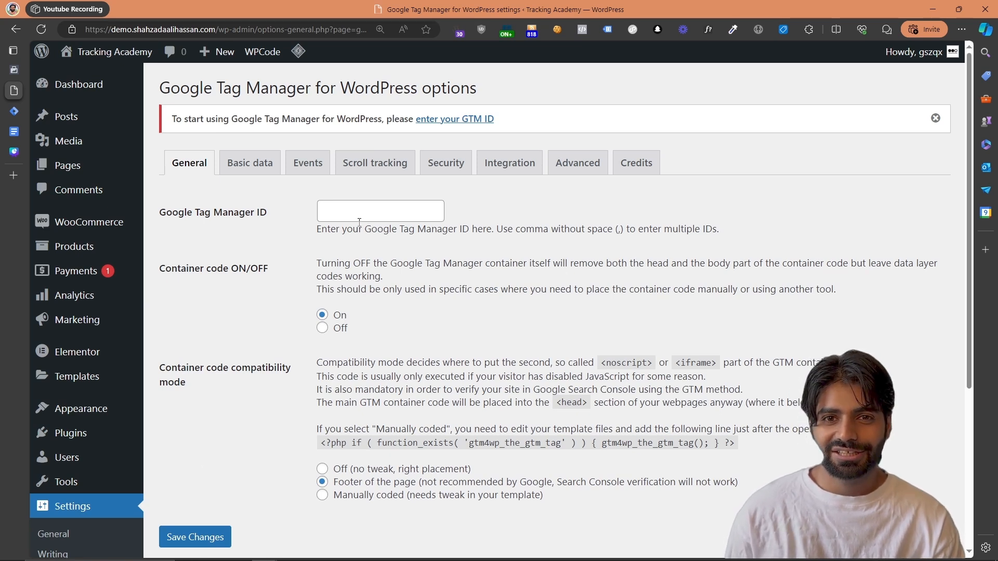
Switch to Google Tag Manager and copy the container ID GTM-5ZGLV2F8 from the demo container's installation code
click(13, 114)
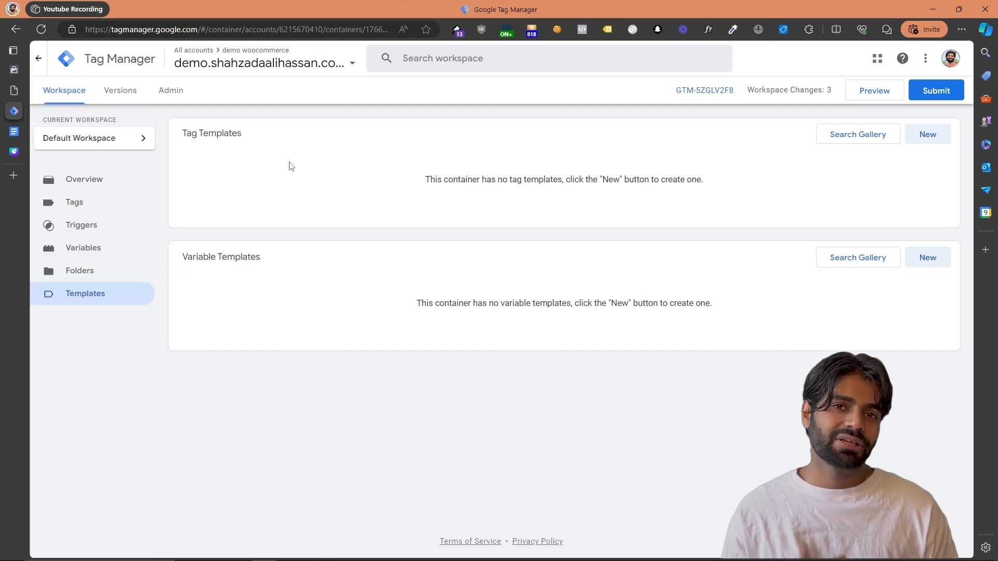
click(240, 60)
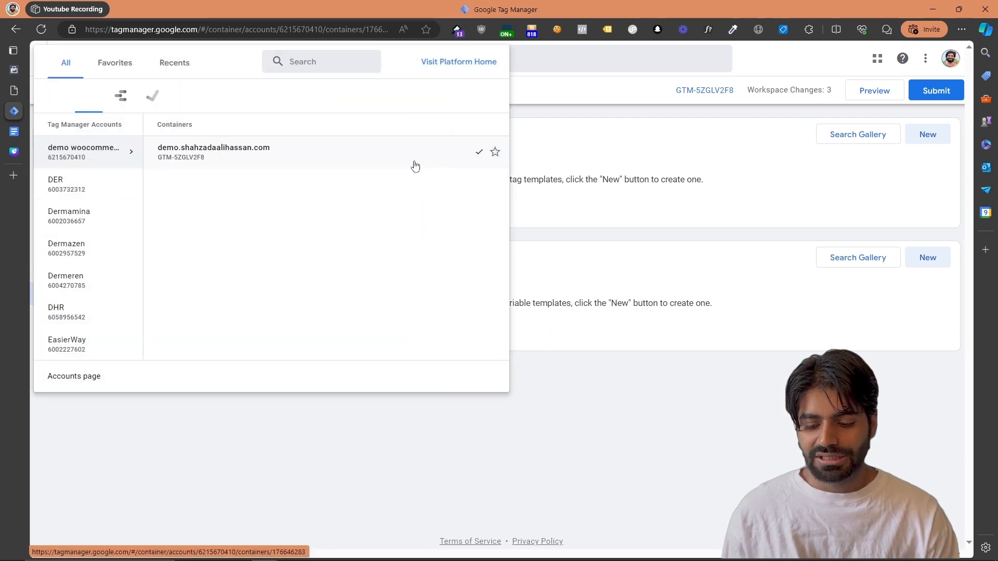
click(735, 216)
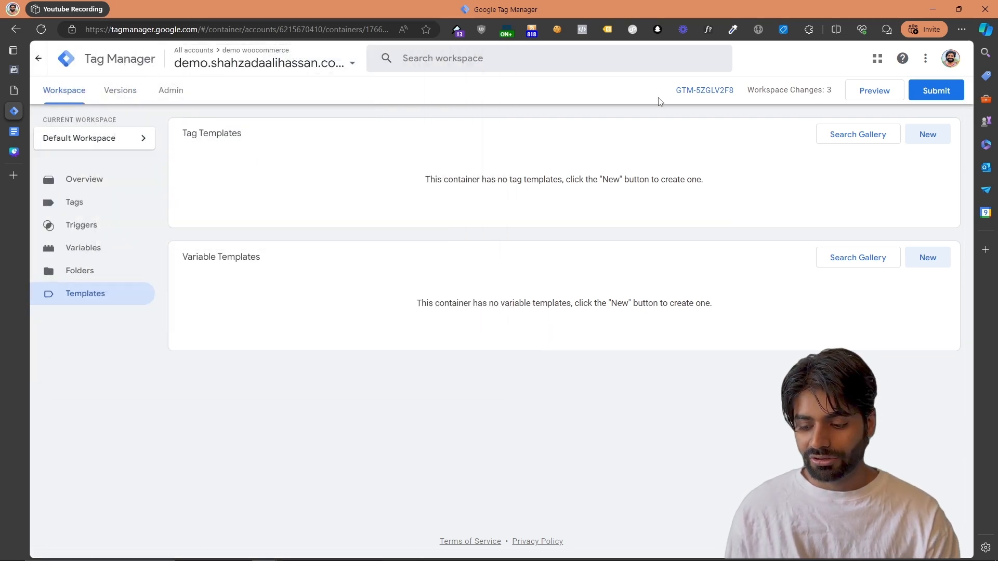
drag(661, 100, 731, 92)
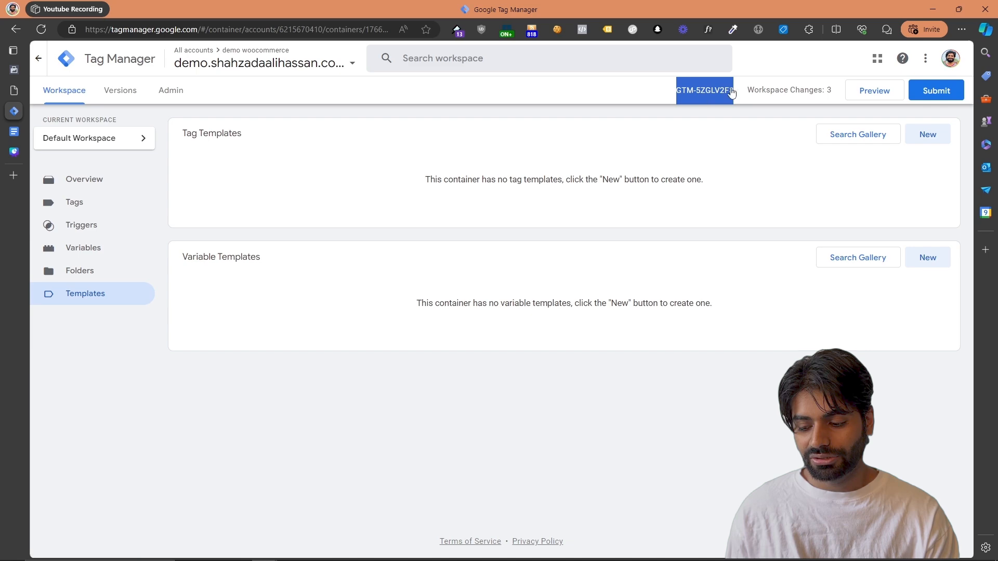
click(701, 95)
drag(485, 234, 527, 234)
right_click(527, 233)
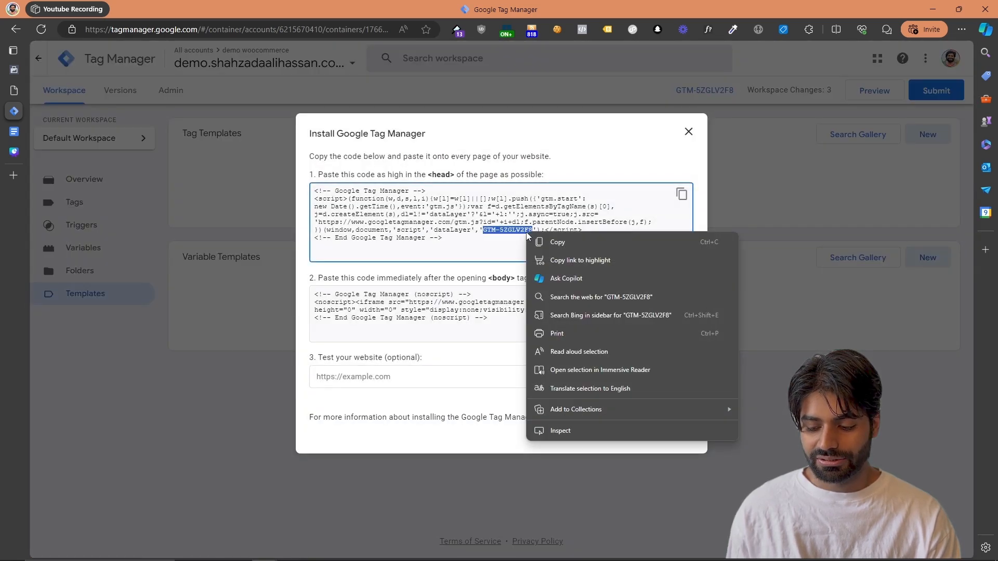
click(545, 242)
Back in WordPress, set the Google Tag Manager ID to GTM-5ZGLV2F8 and save the plugin settings with the container code set to On
click(12, 96)
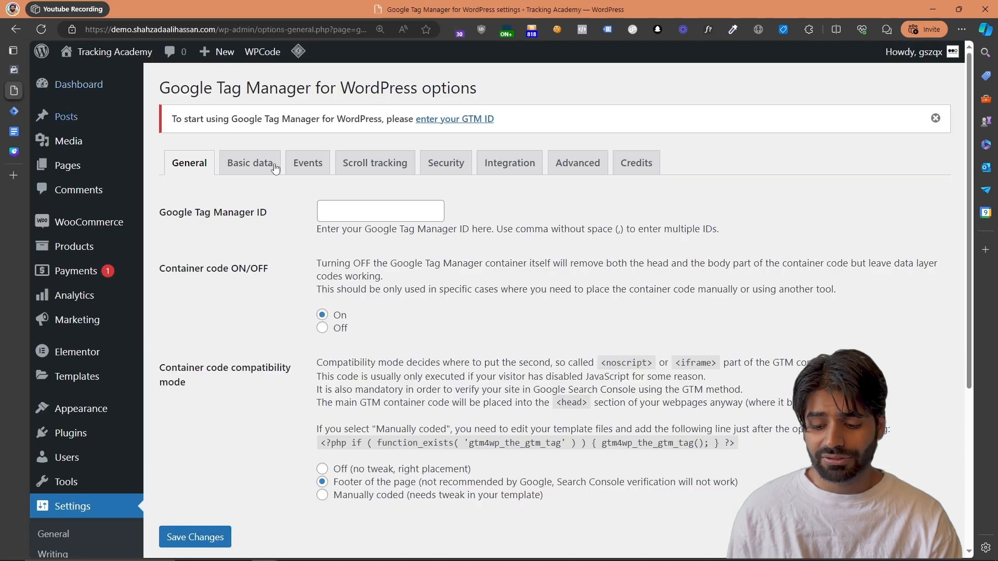
click(340, 212)
key(ctrl+v)
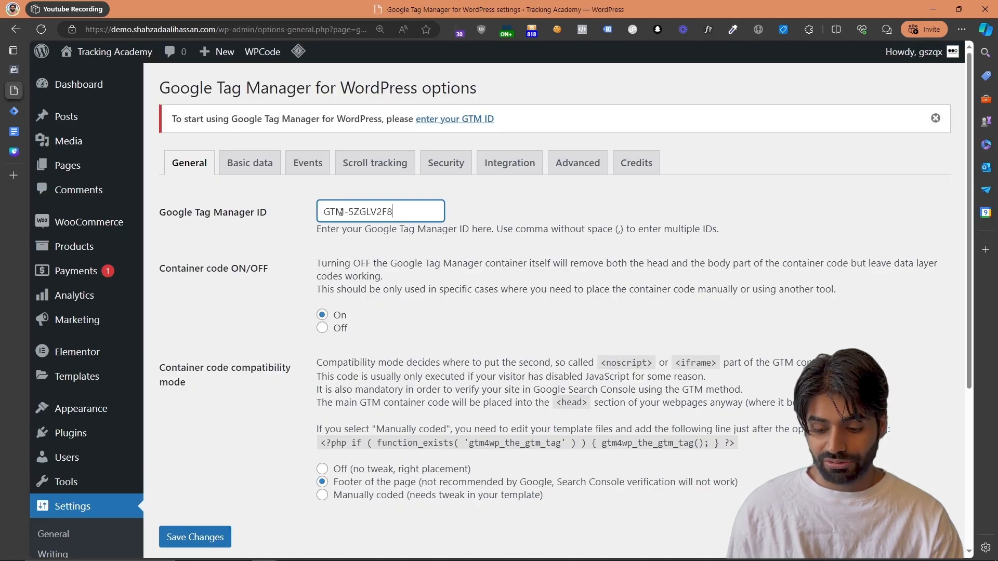
click(224, 537)
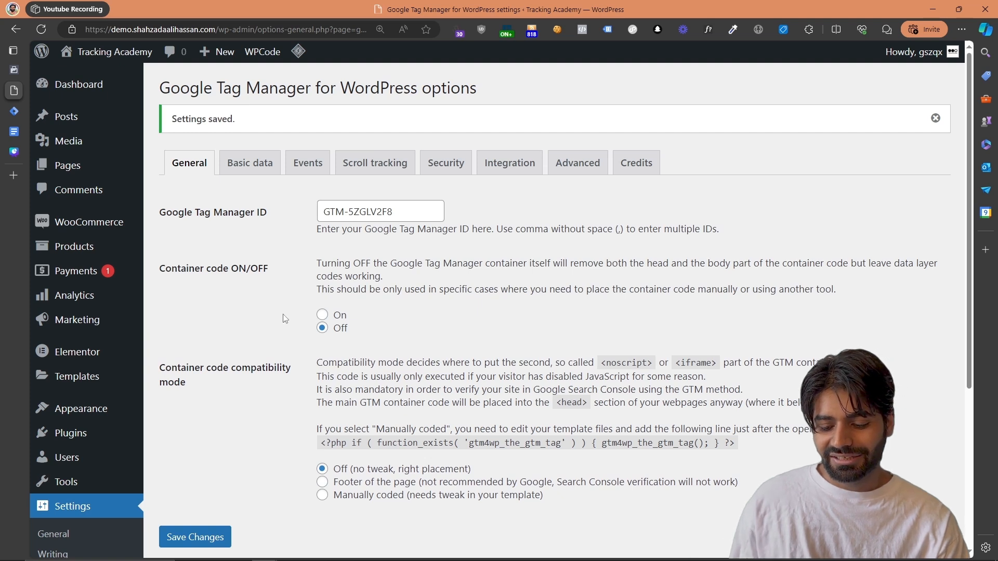
click(322, 315)
click(201, 543)
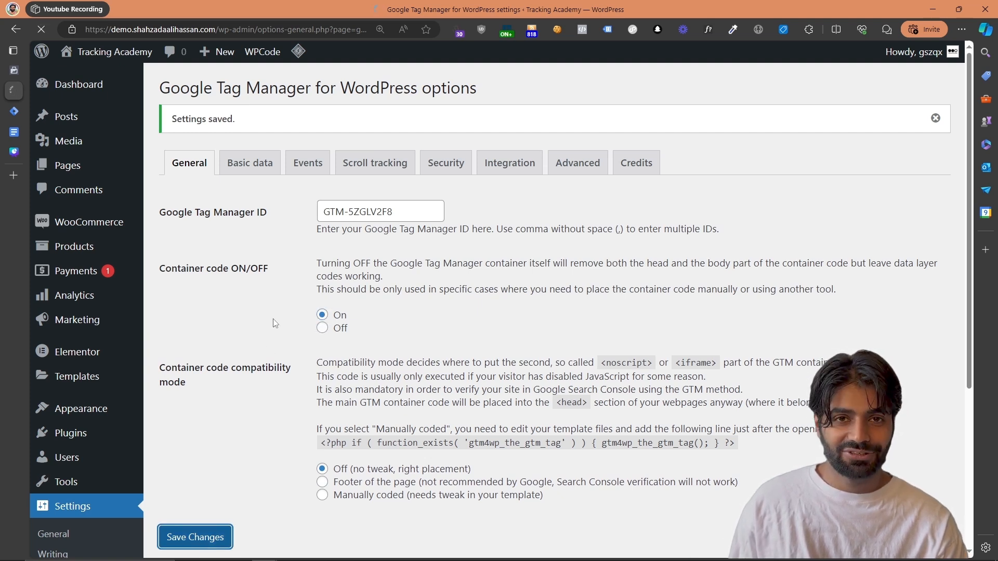
Switch to Google Tag Manager and start a container preview connected to the demo site's /cart/ page
mouse_move(16, 115)
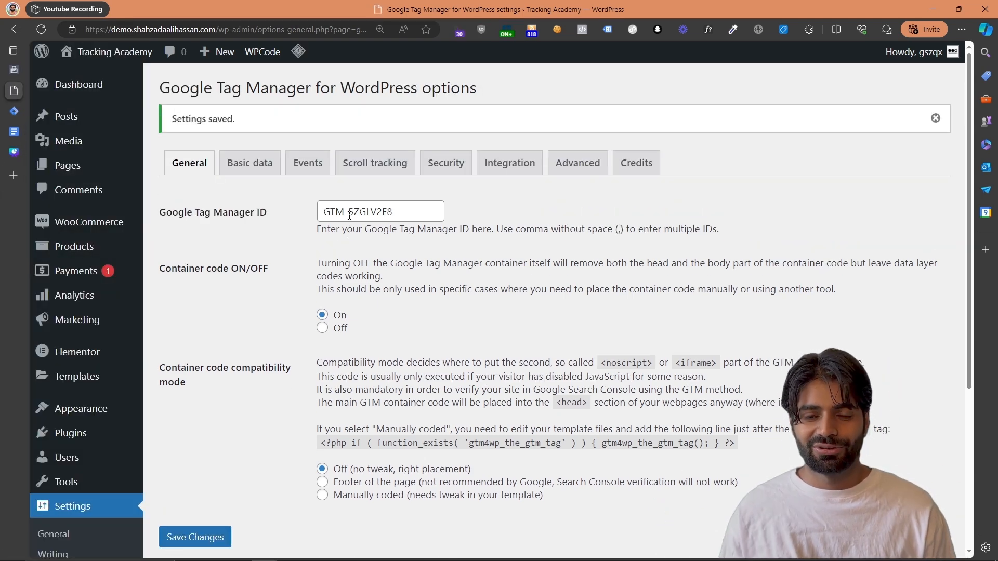
click(14, 119)
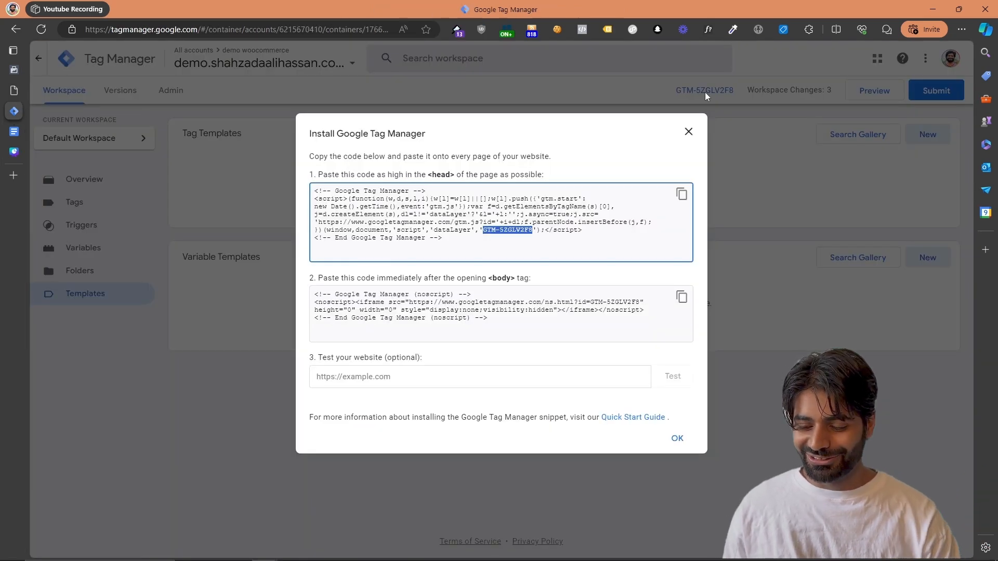
click(734, 116)
click(688, 135)
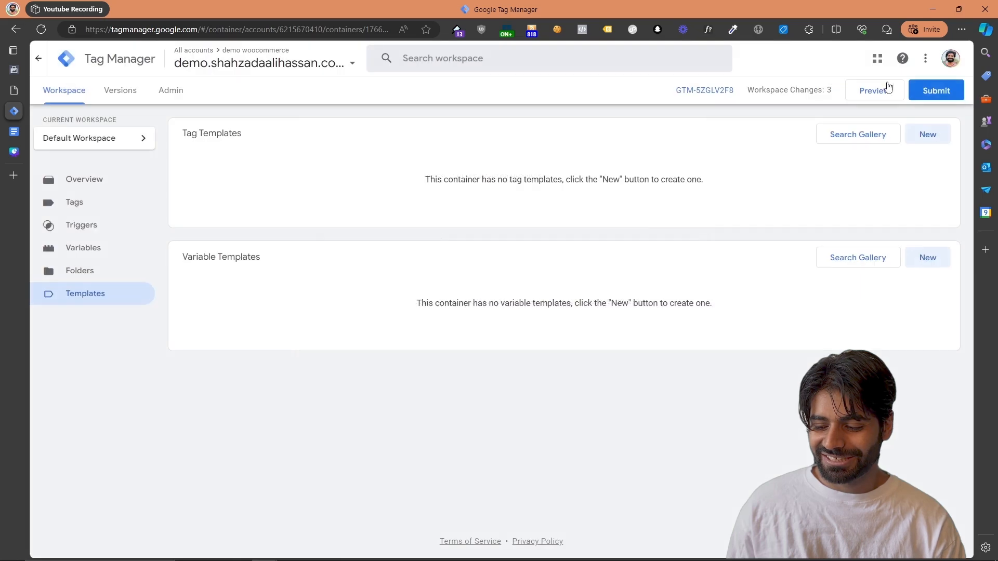
click(881, 92)
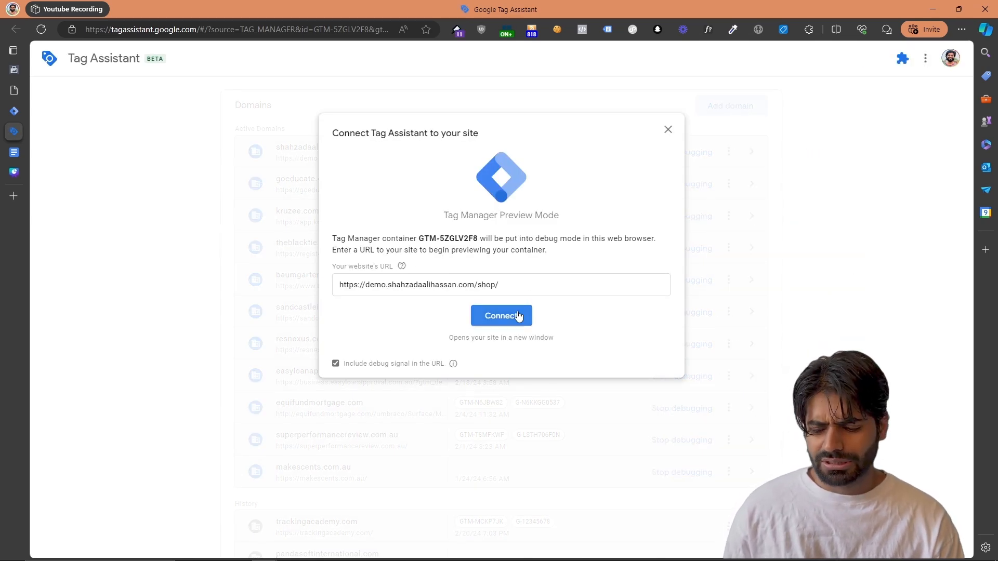
double_click(489, 286)
text(car)
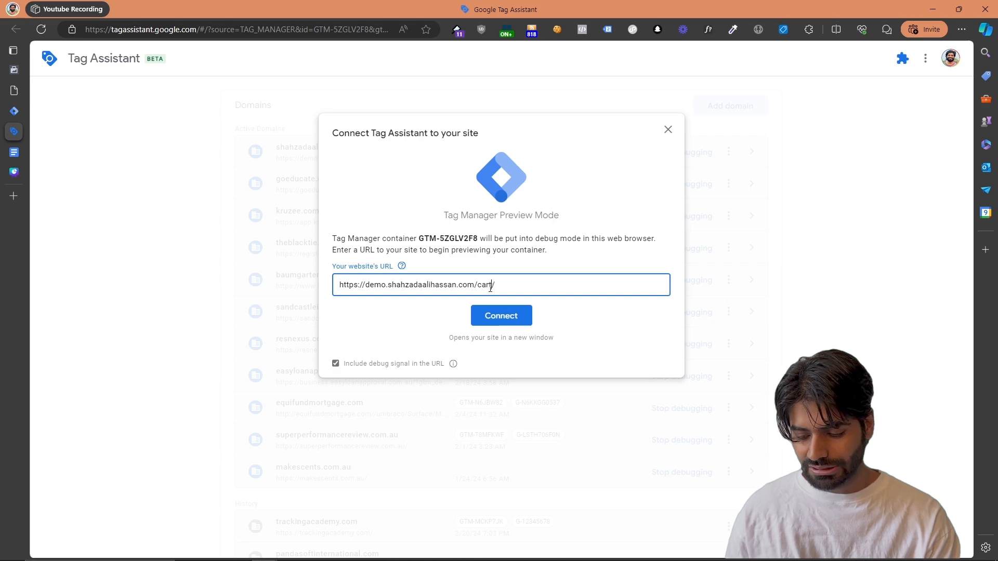
click(492, 317)
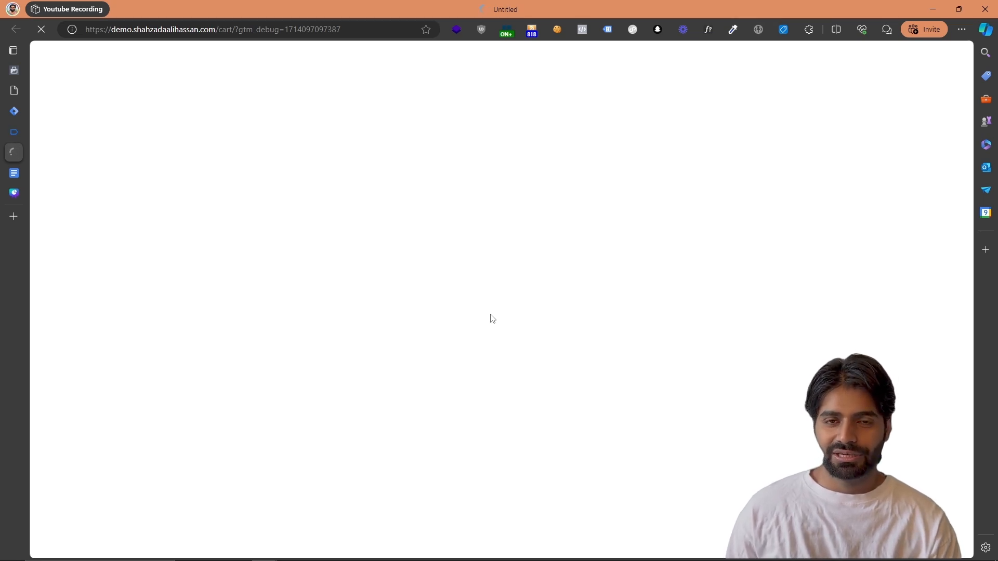
Check the cart page's tags with Tag Assistant Legacy and inspect the latest Cart page entry in Tag Assistant's debug view
click(604, 29)
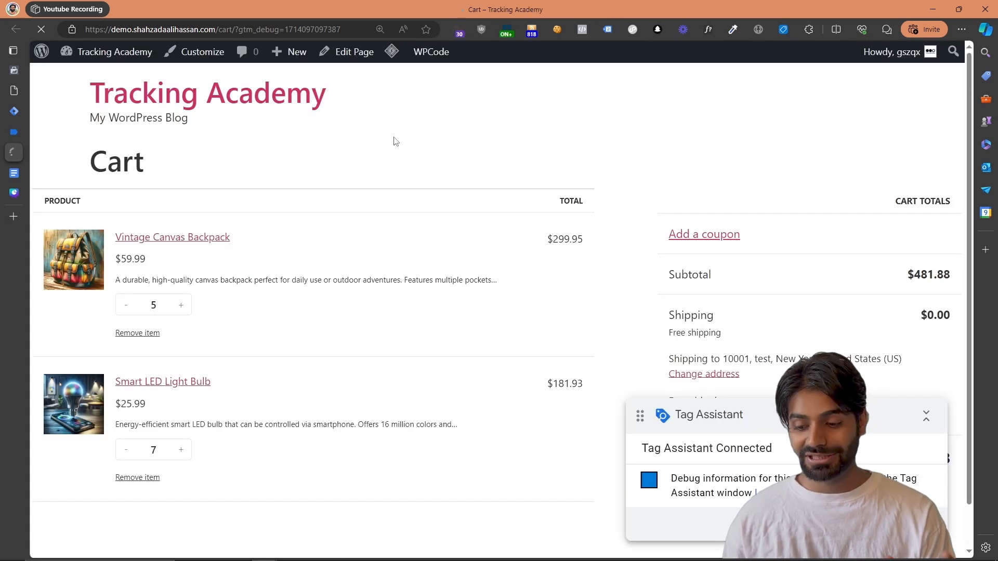
click(607, 30)
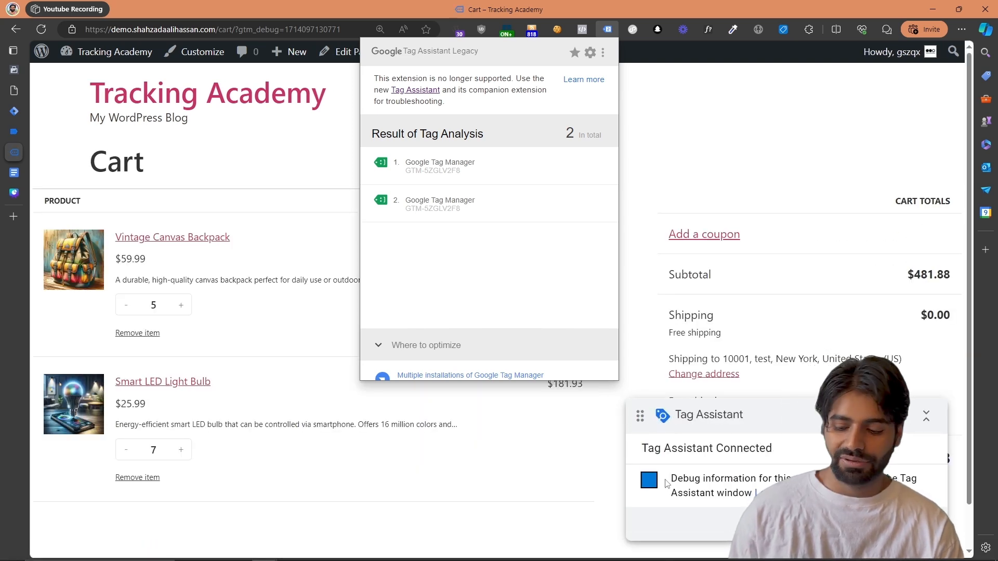
click(14, 132)
click(69, 155)
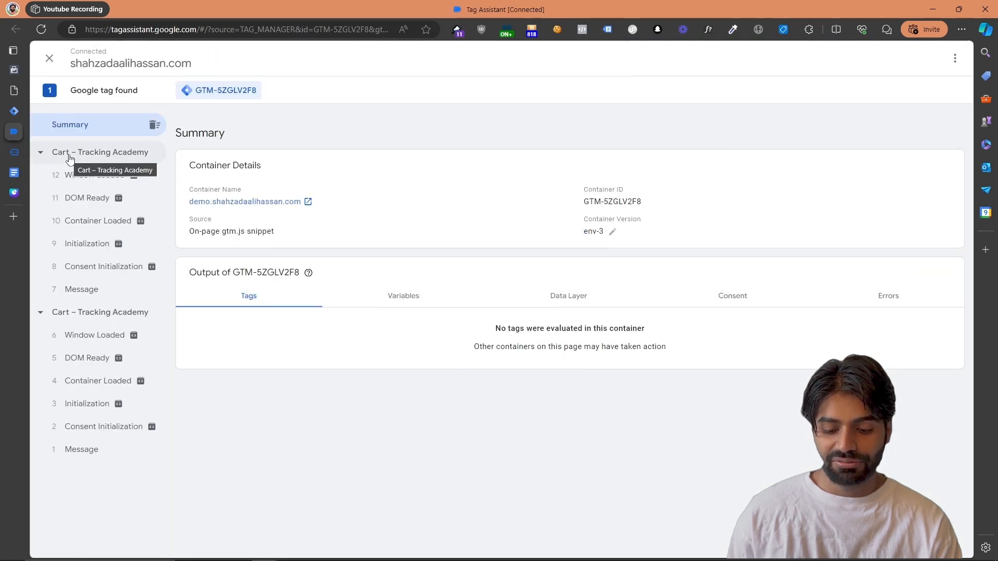
click(70, 155)
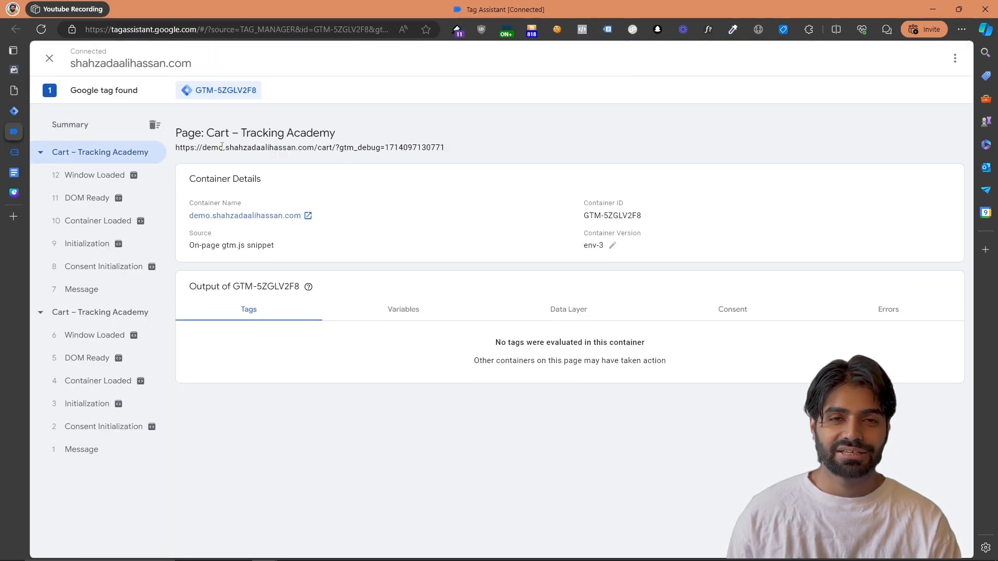
drag(329, 147, 210, 162)
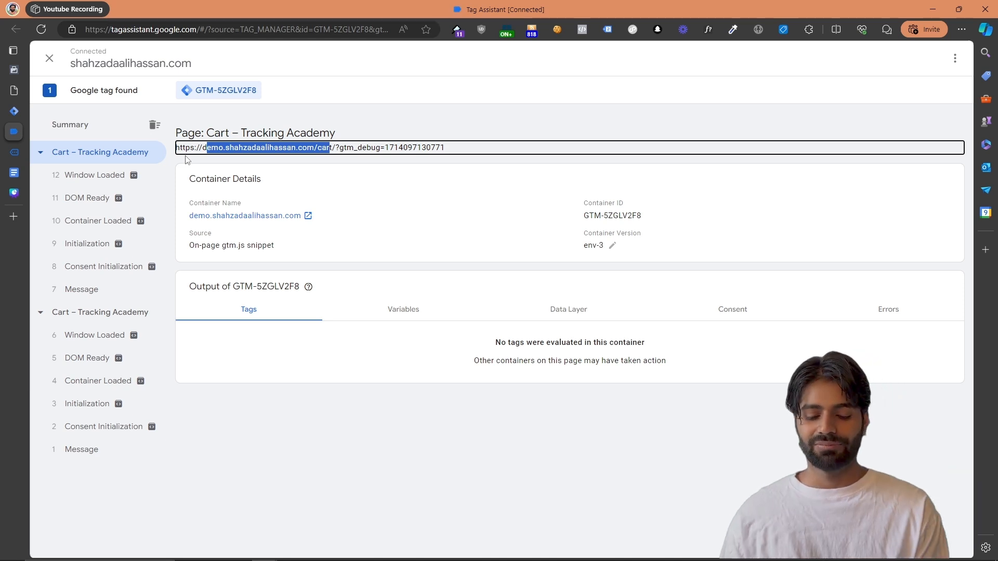
In Google Tag Manager, find the Facebook Pixel tag template by facebookarchive in the Community Template Gallery and add it to the workspace
click(18, 114)
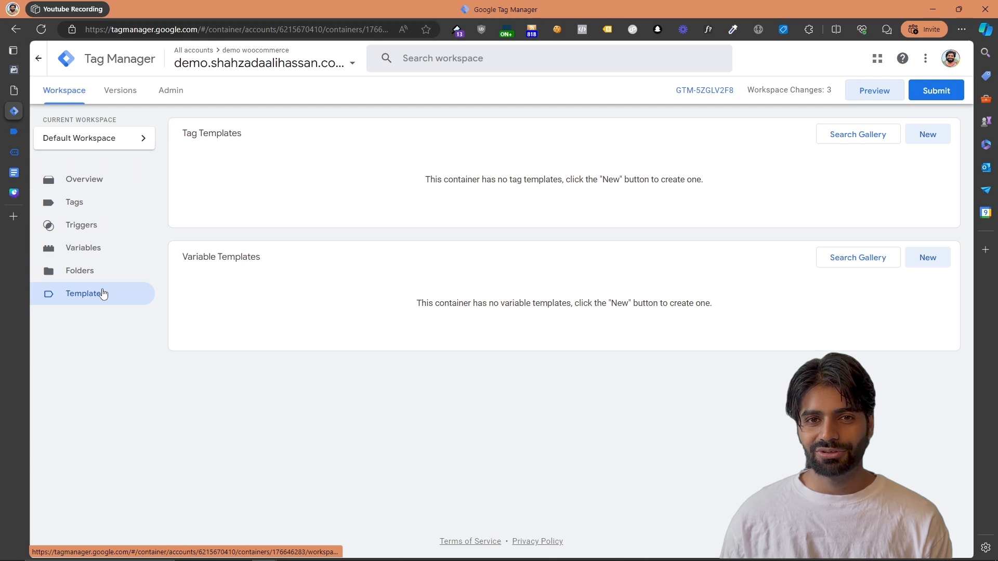
click(868, 135)
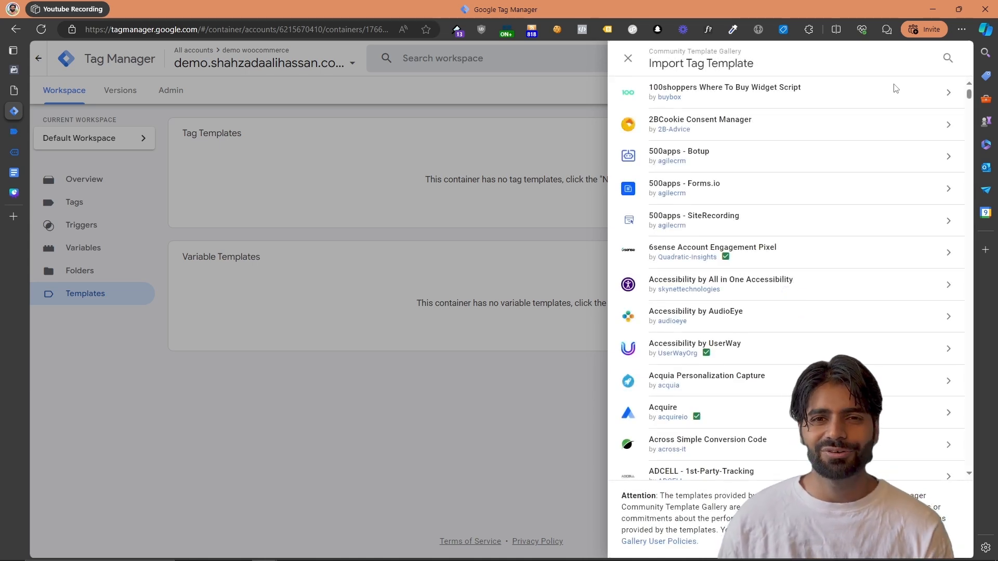
click(948, 58)
text(faceb)
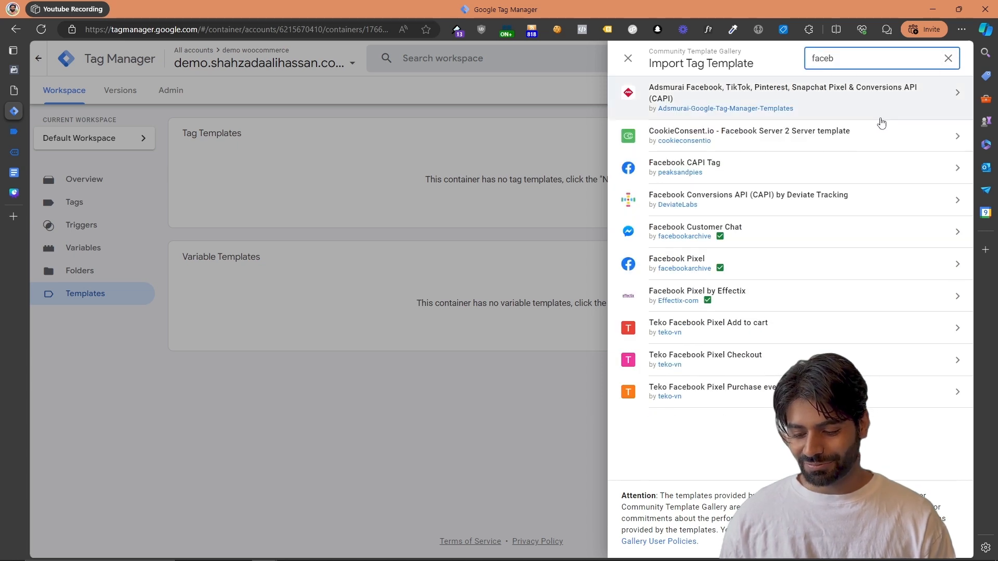
click(772, 270)
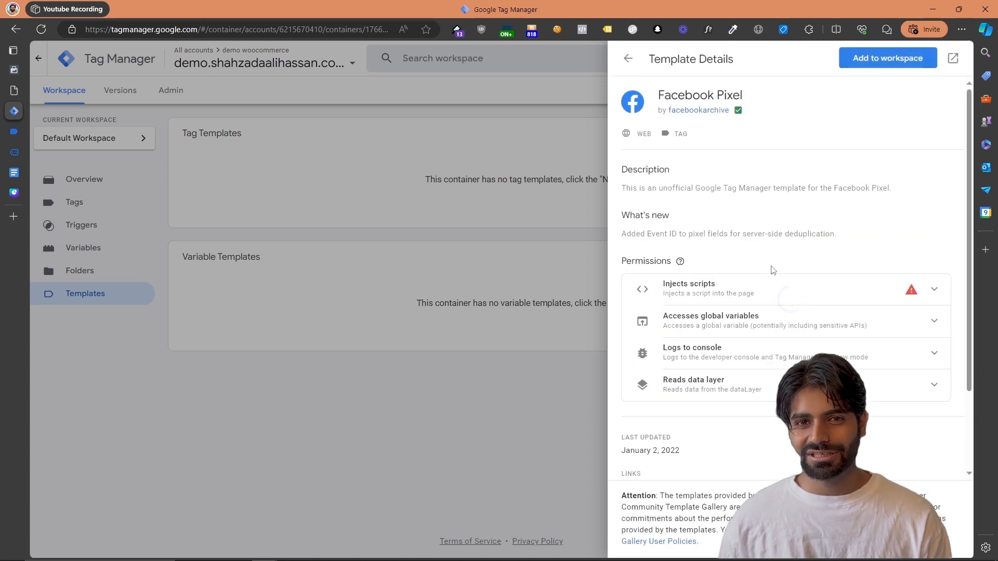
click(910, 58)
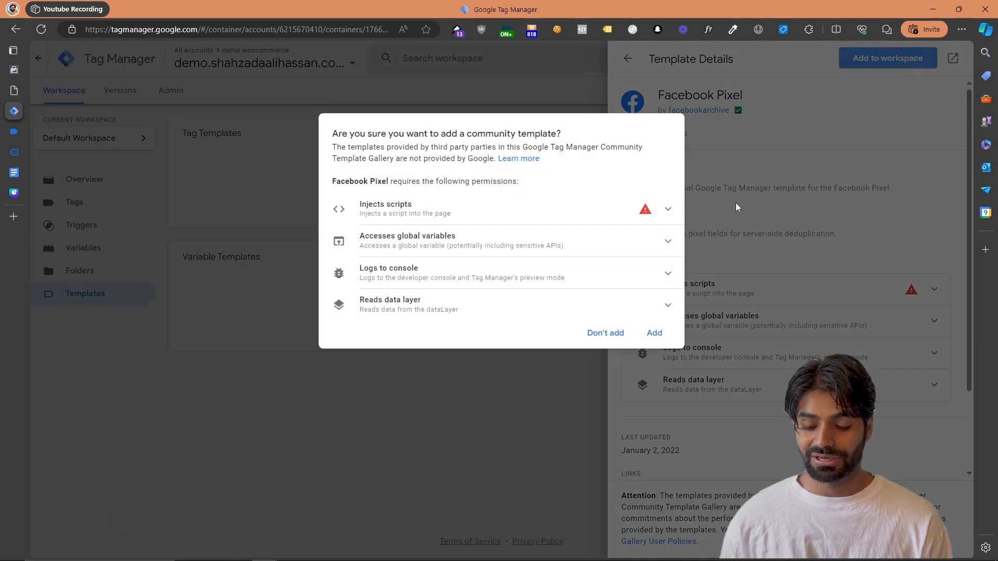
click(649, 338)
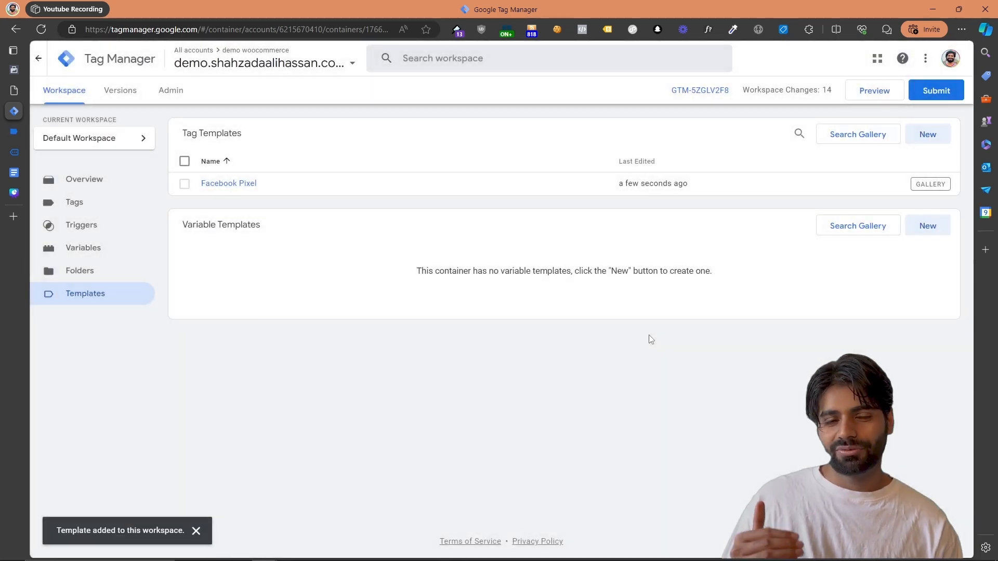
Create a new tag with the All Pages trigger and the Facebook Pixel tag type
click(114, 207)
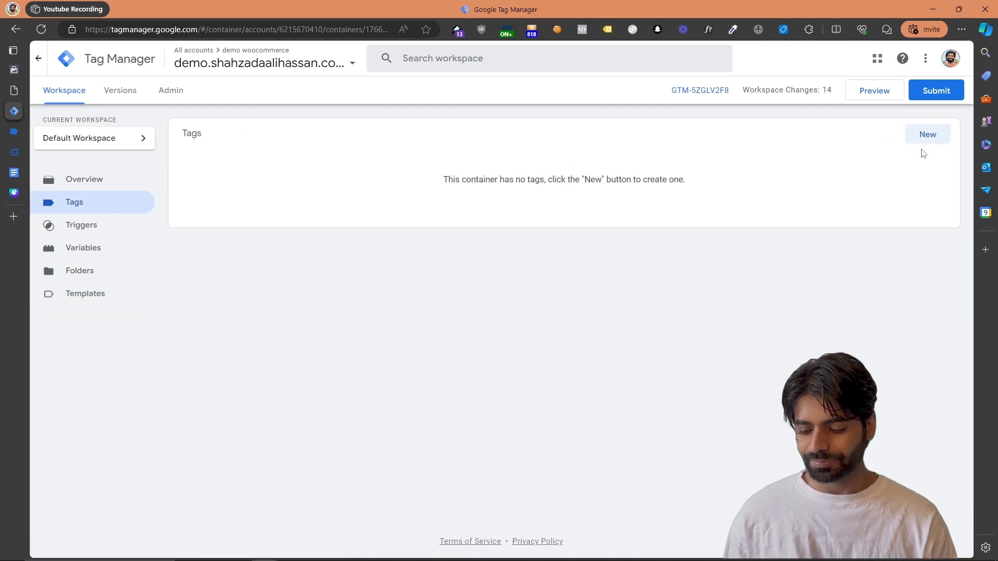
click(931, 141)
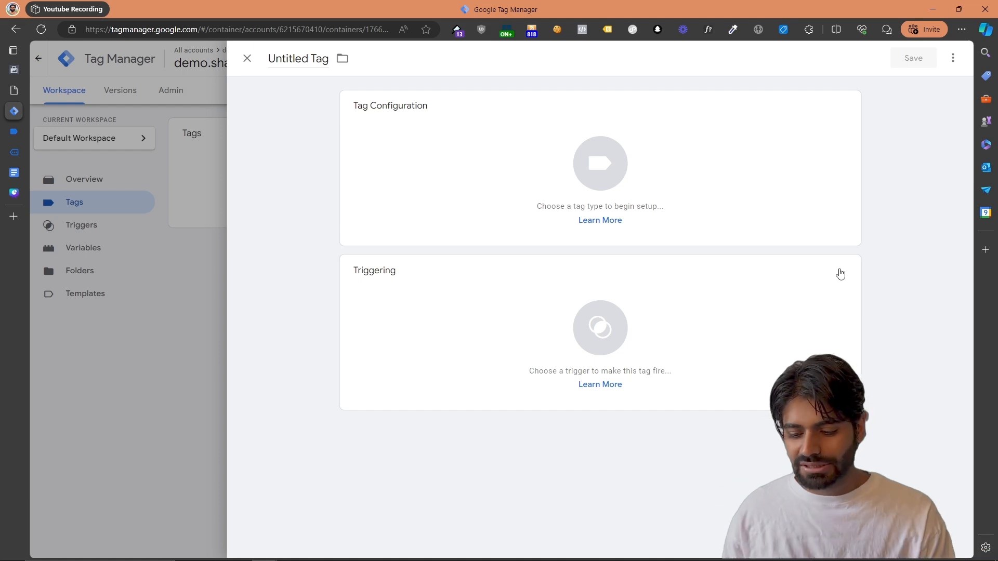
click(756, 374)
click(379, 119)
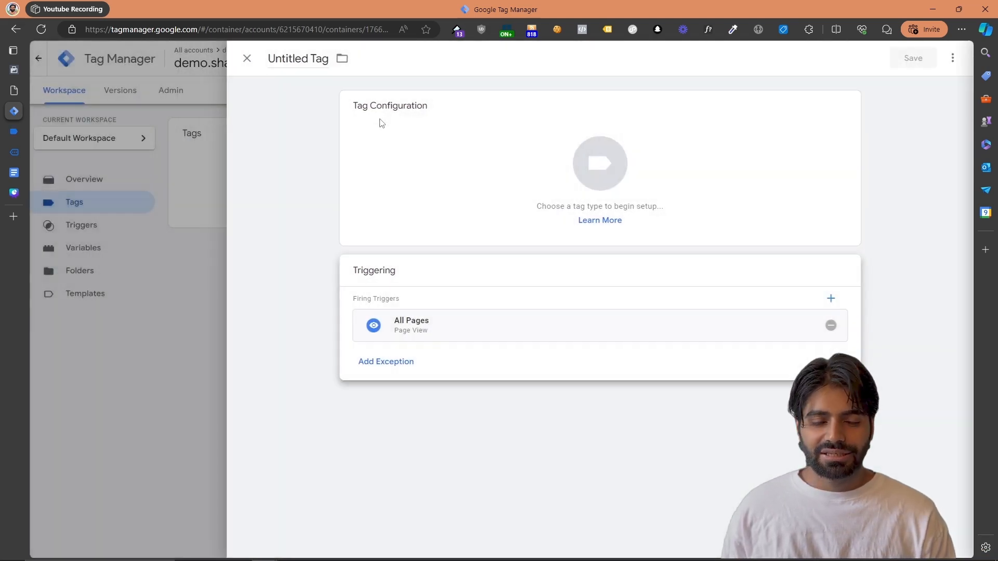
click(450, 144)
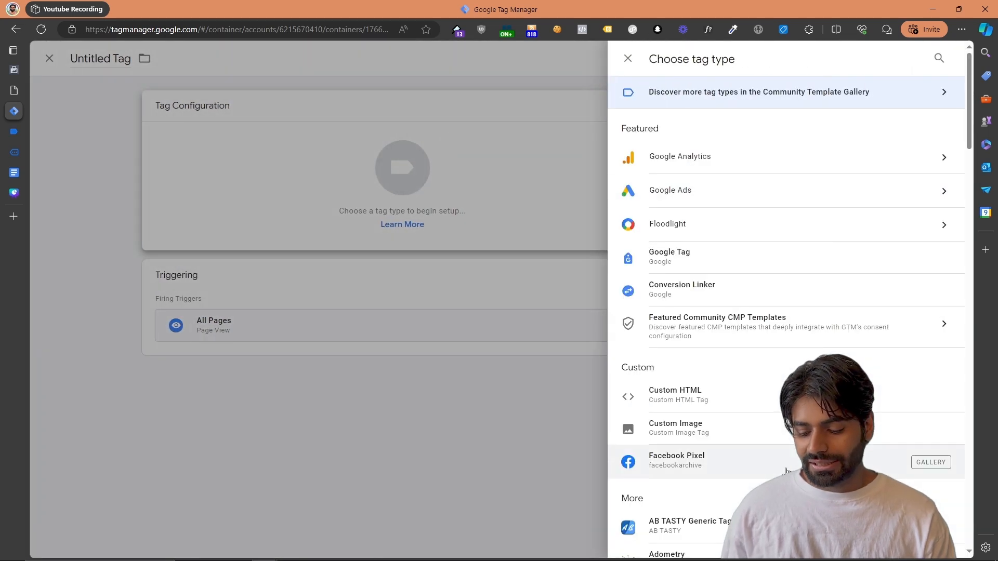
click(660, 463)
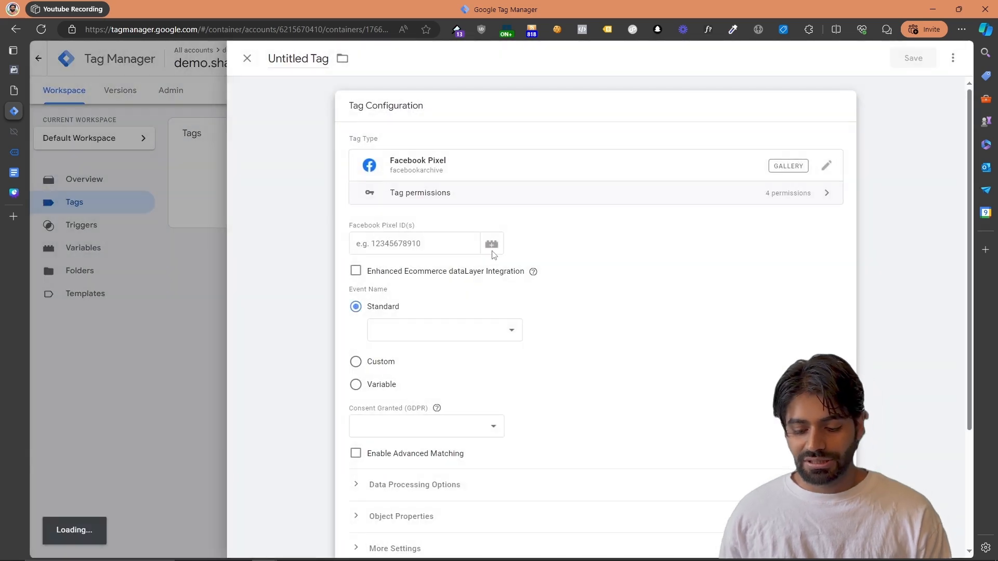
Switch to Meta Events Manager, view its entry among all business tools and return to the Demo TrackingAcademy data source
drag(431, 215, 348, 213)
click(347, 214)
click(366, 219)
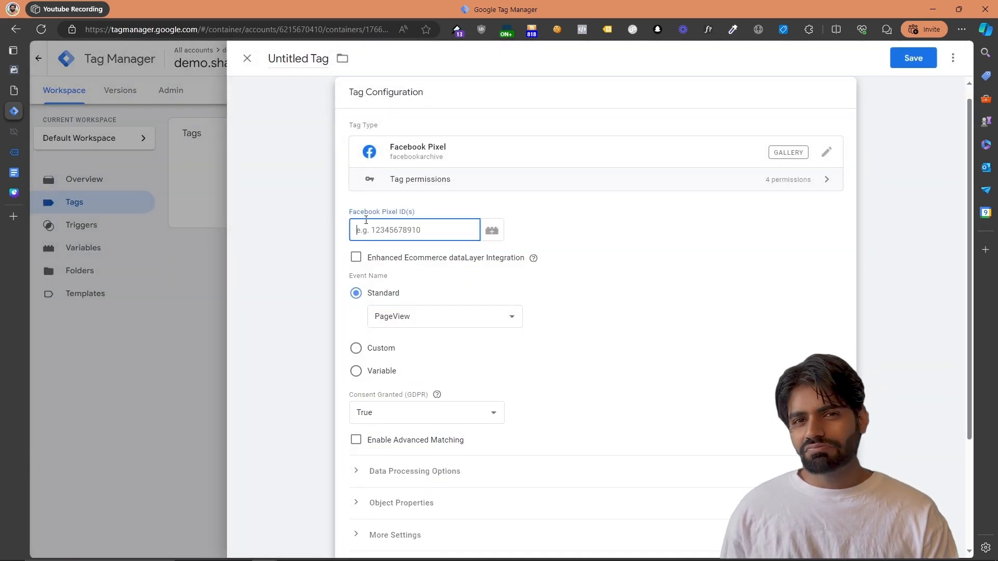
click(17, 77)
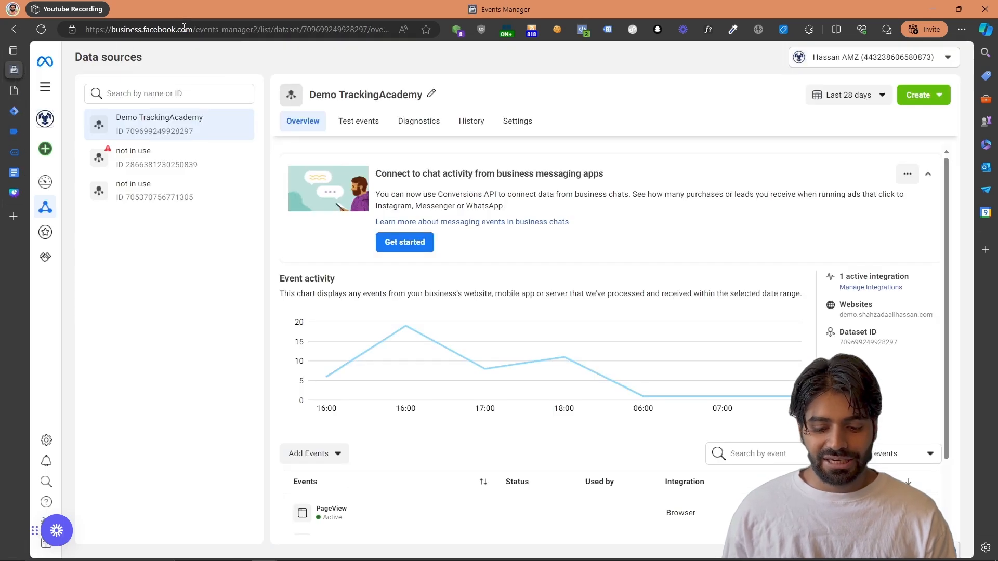
drag(196, 30, 112, 44)
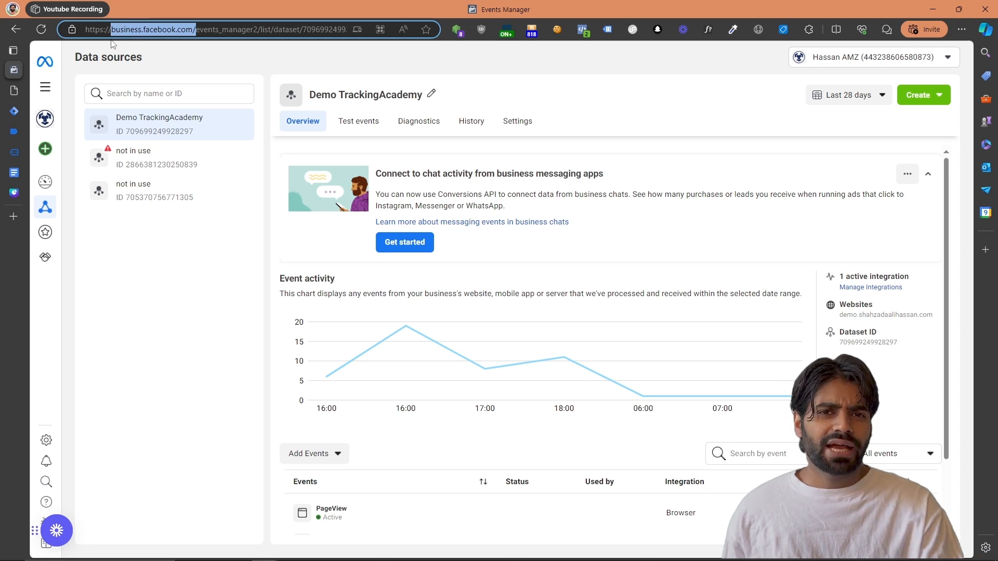
click(44, 93)
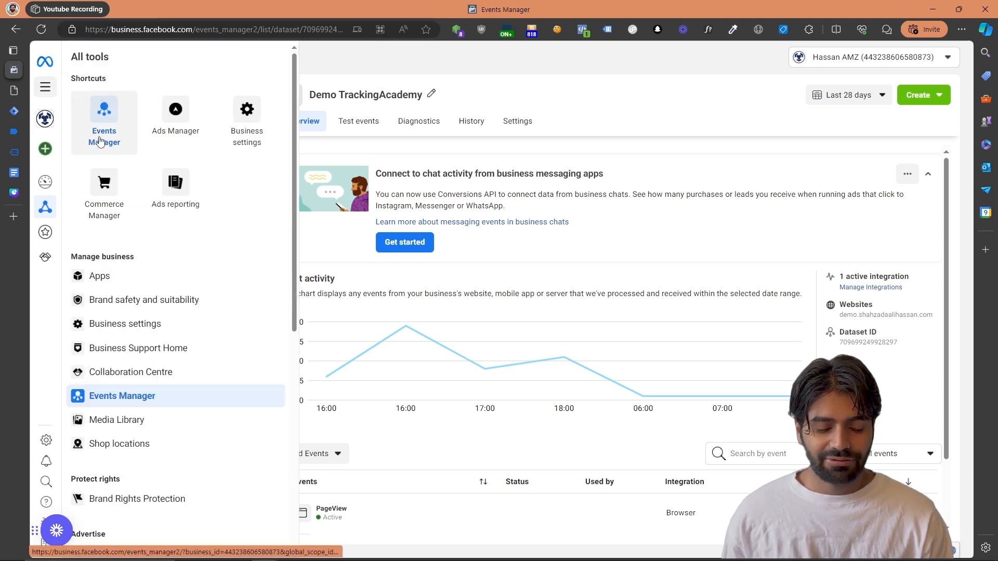
click(149, 399)
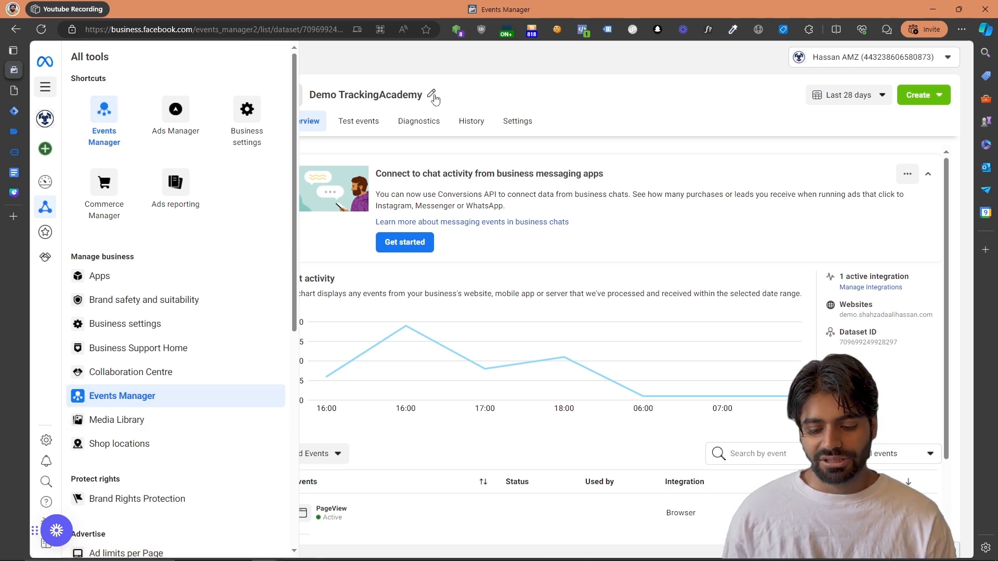
mouse_move(50, 217)
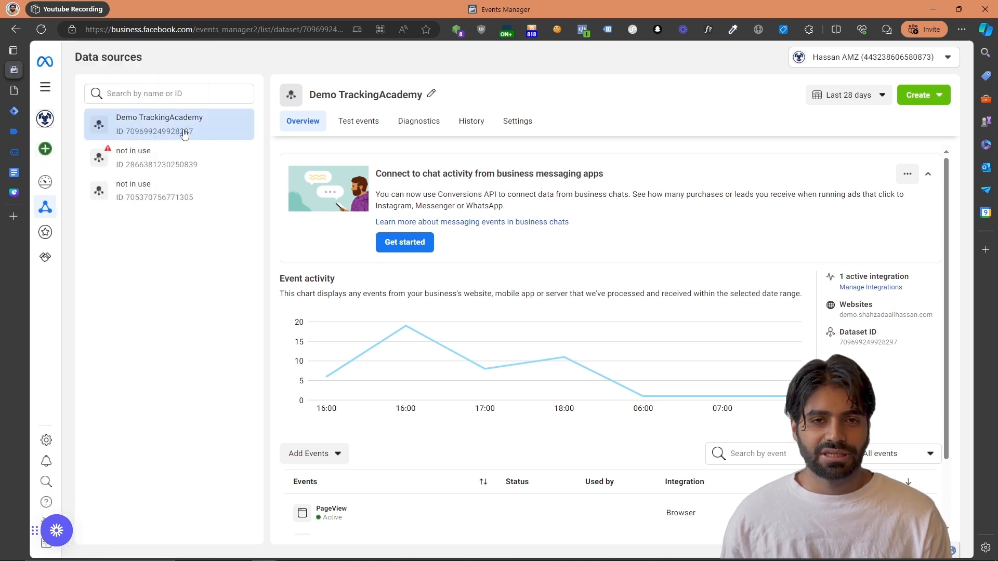
click(892, 349)
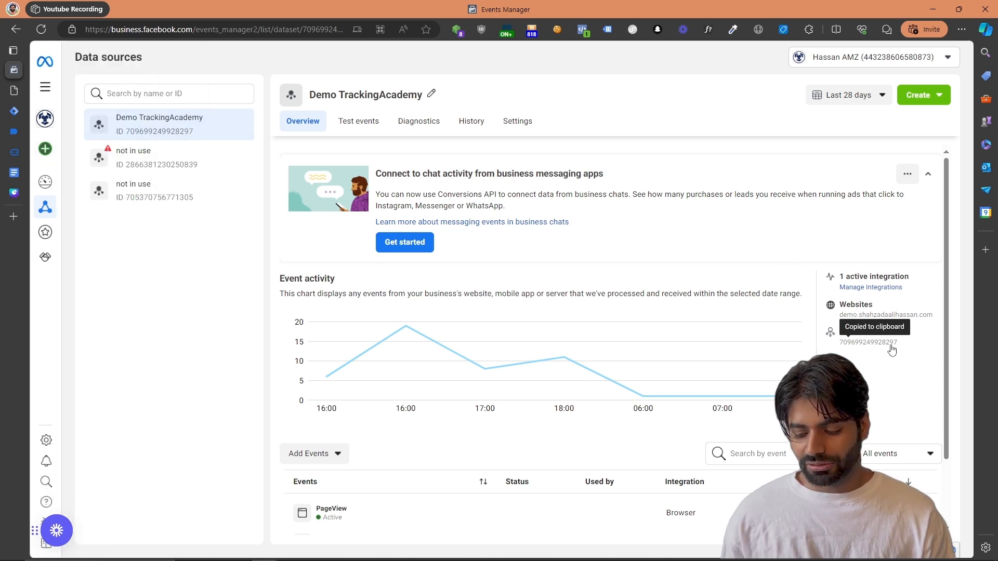
Copy the Demo TrackingAcademy dataset ID and enter it as the Facebook Pixel ID of the new tag in Google Tag Manager
double_click(186, 133)
right_click(186, 135)
click(196, 144)
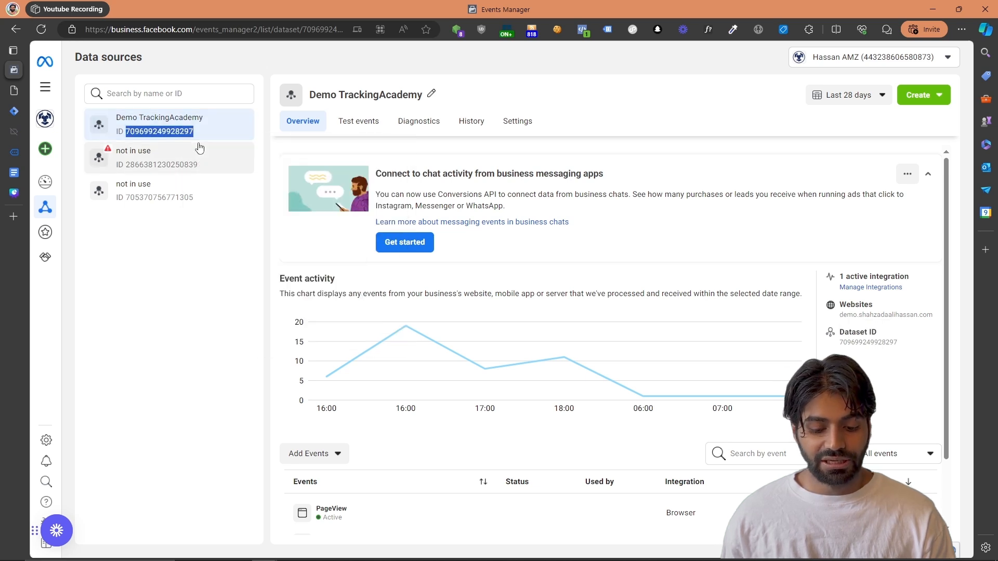
click(13, 113)
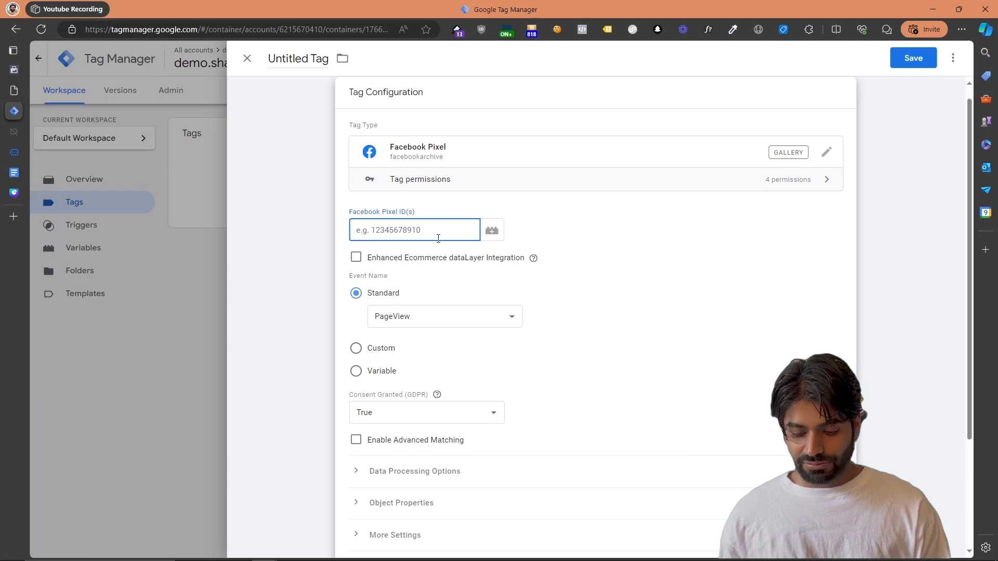
key(ctrl+v)
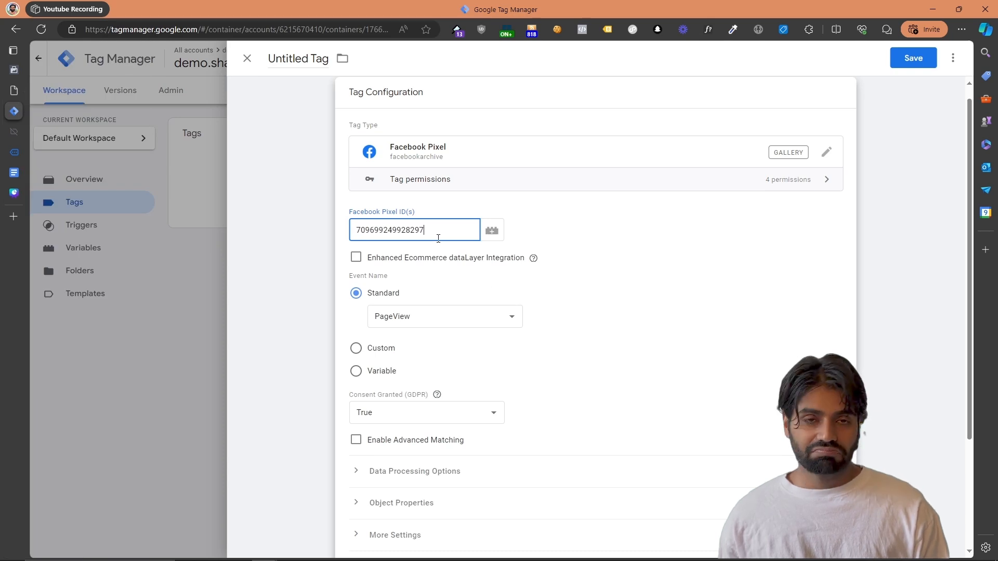
Name the tag "FB Configuration Tag"
click(301, 52)
key(ctrl+a)
text(FB CO)
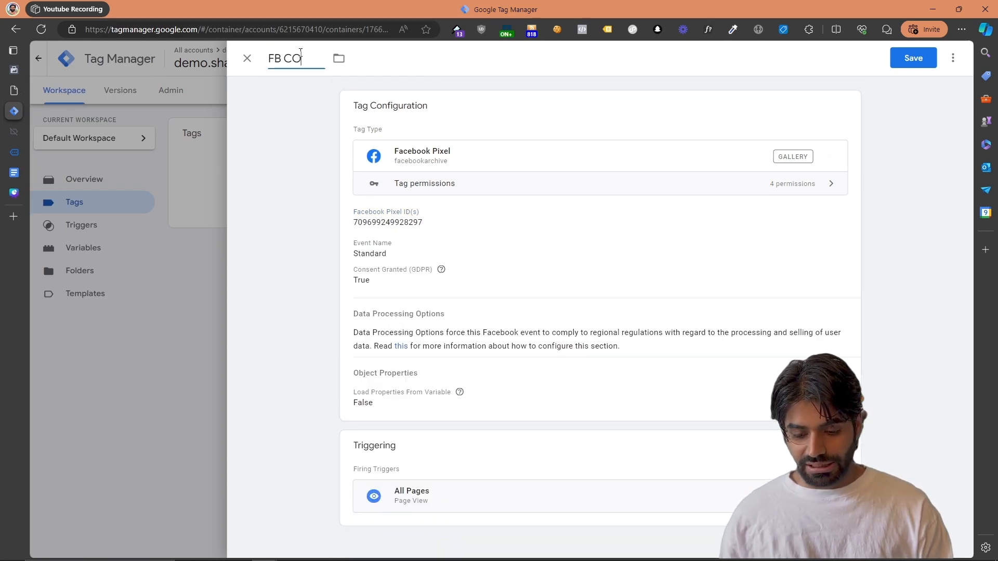
text(nfiguratio)
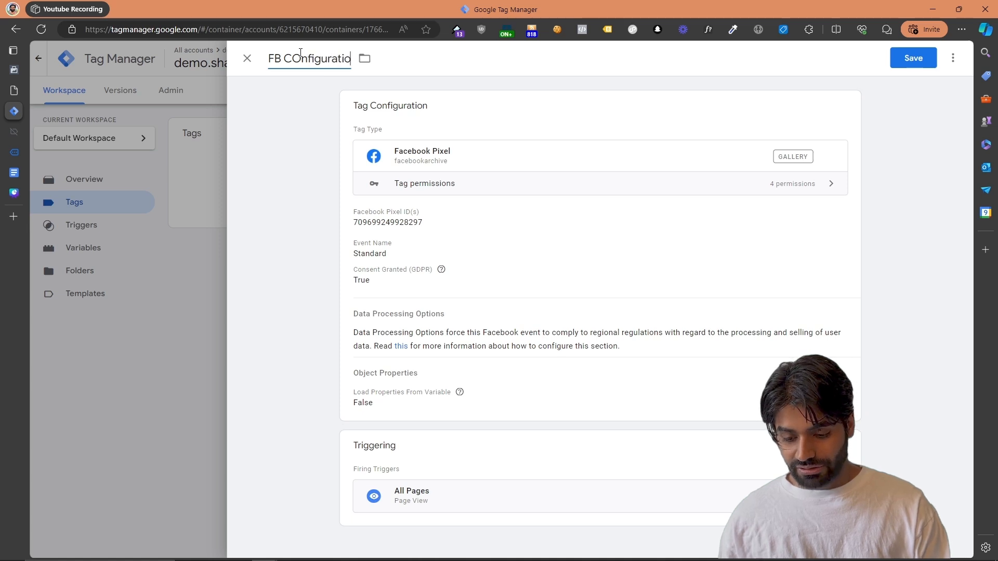
text(n Tag)
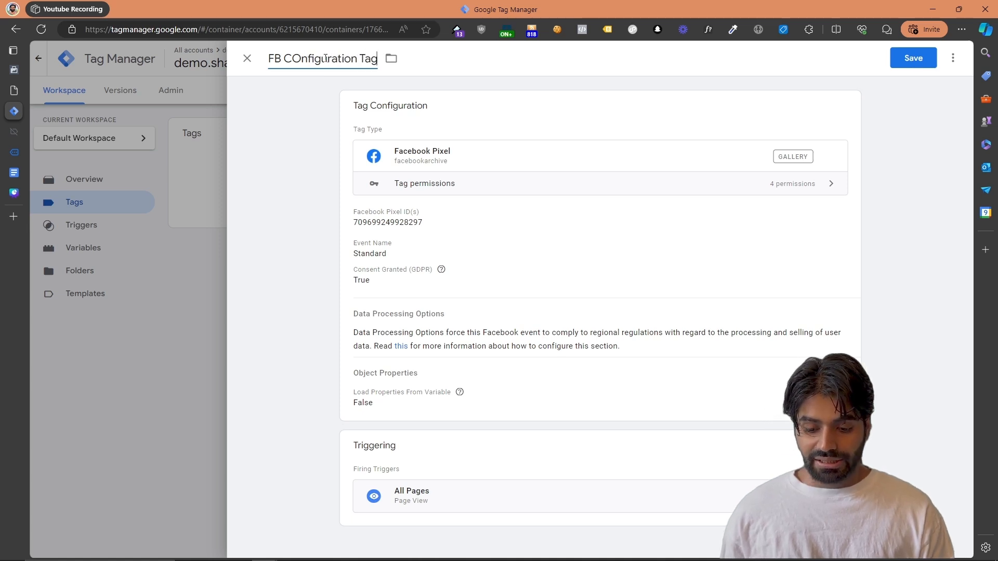
right_click(325, 58)
click(345, 68)
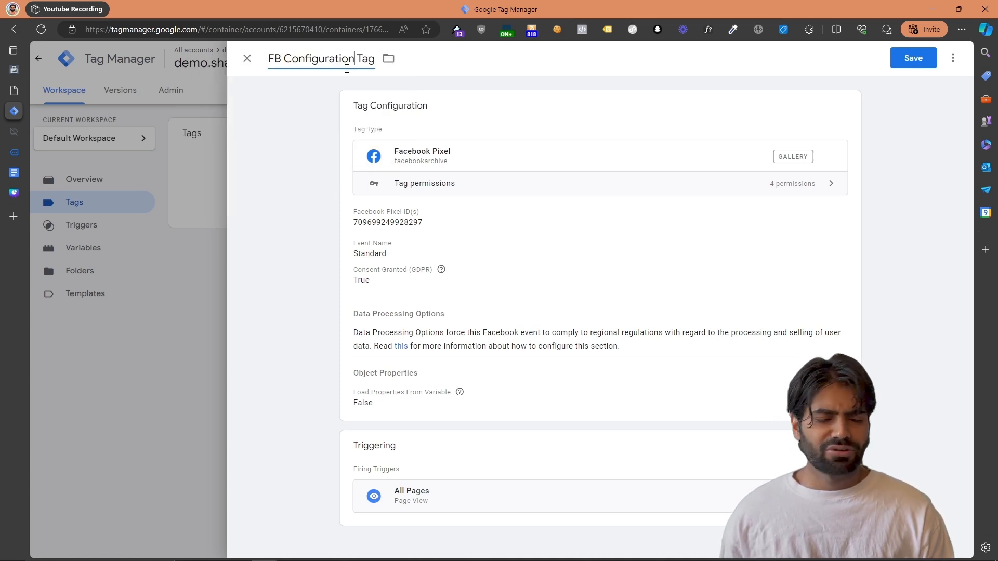
Clear the tag's Facebook Pixel ID and start a new variable of type Constant for that field
click(535, 317)
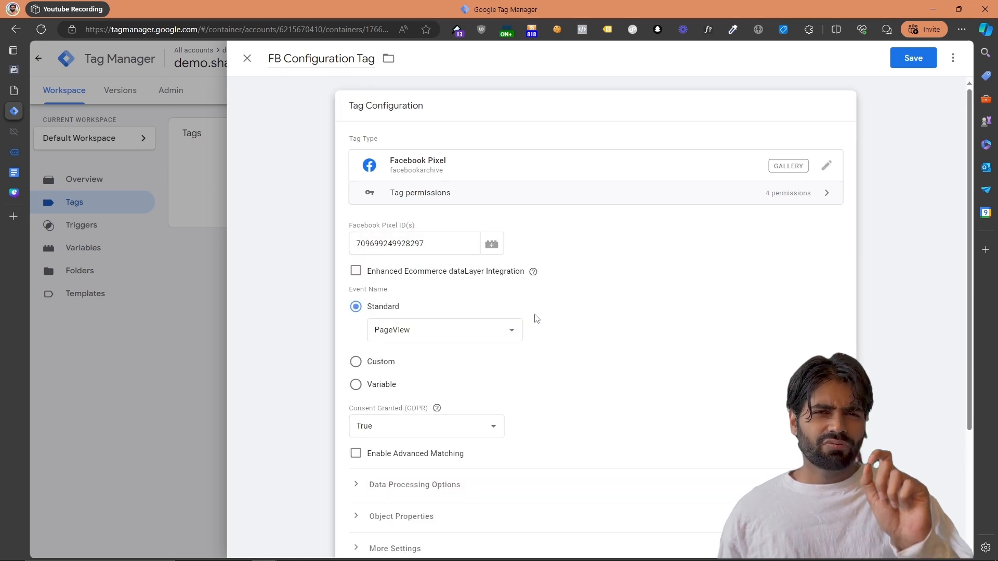
double_click(414, 244)
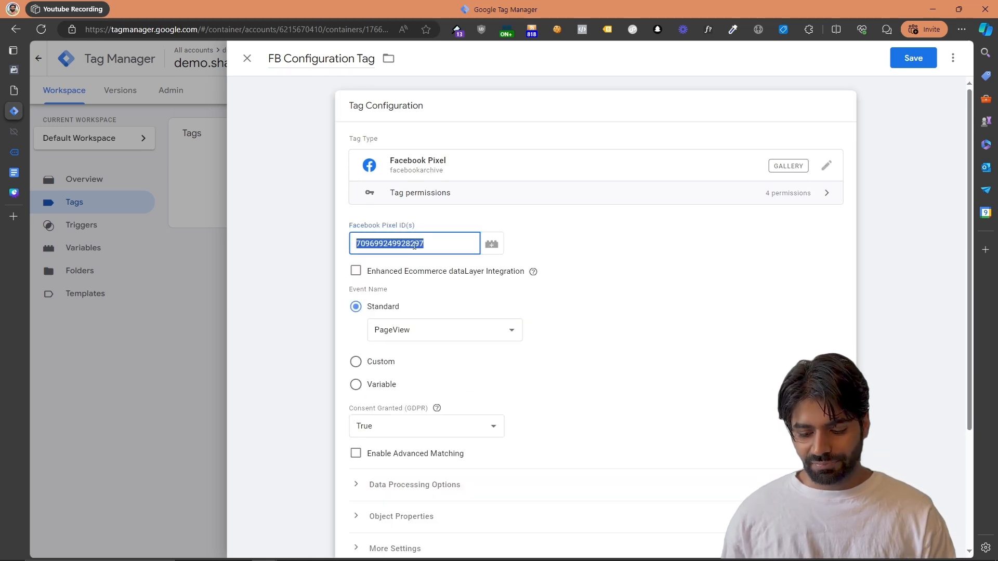
key(BackSpace)
click(493, 244)
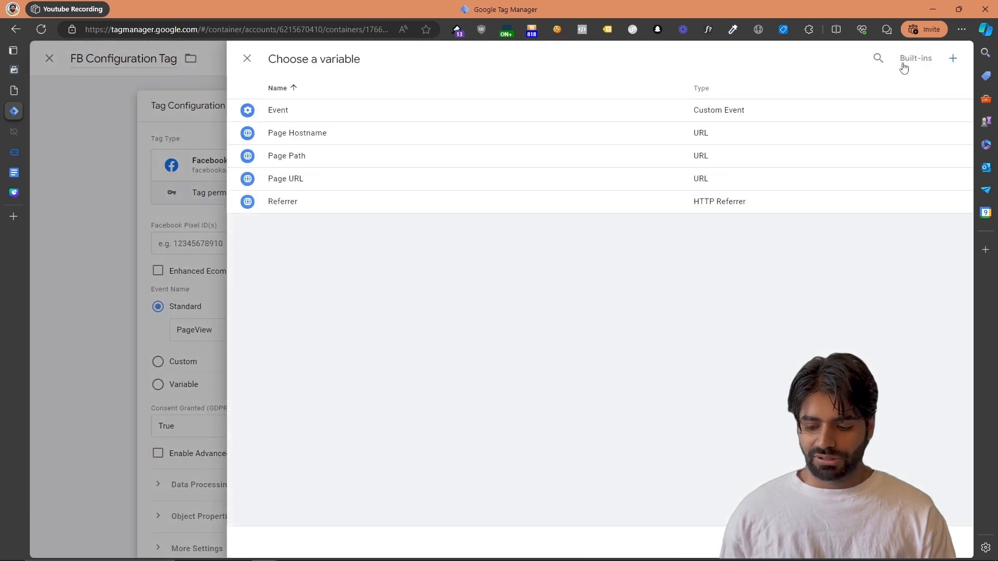
click(953, 57)
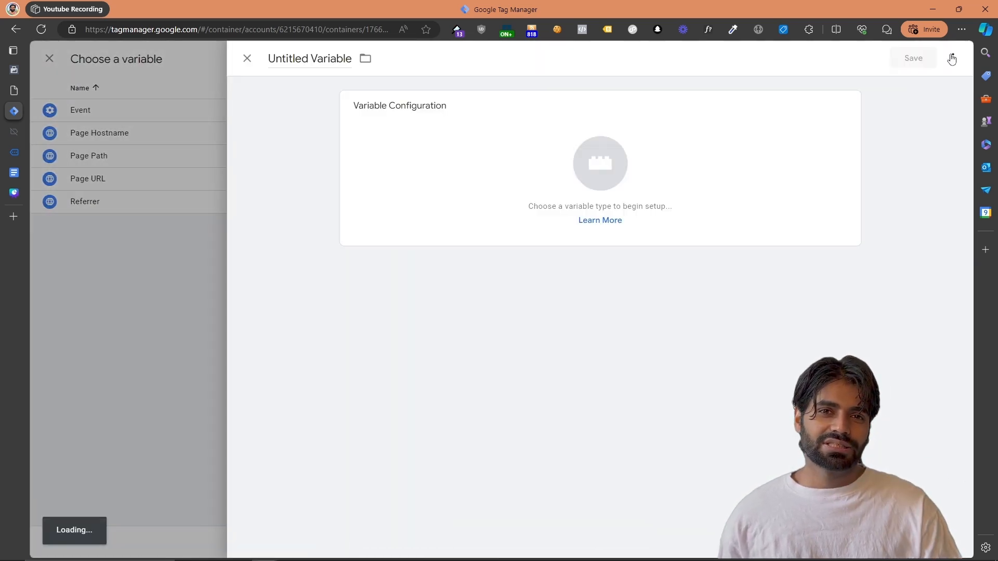
click(778, 172)
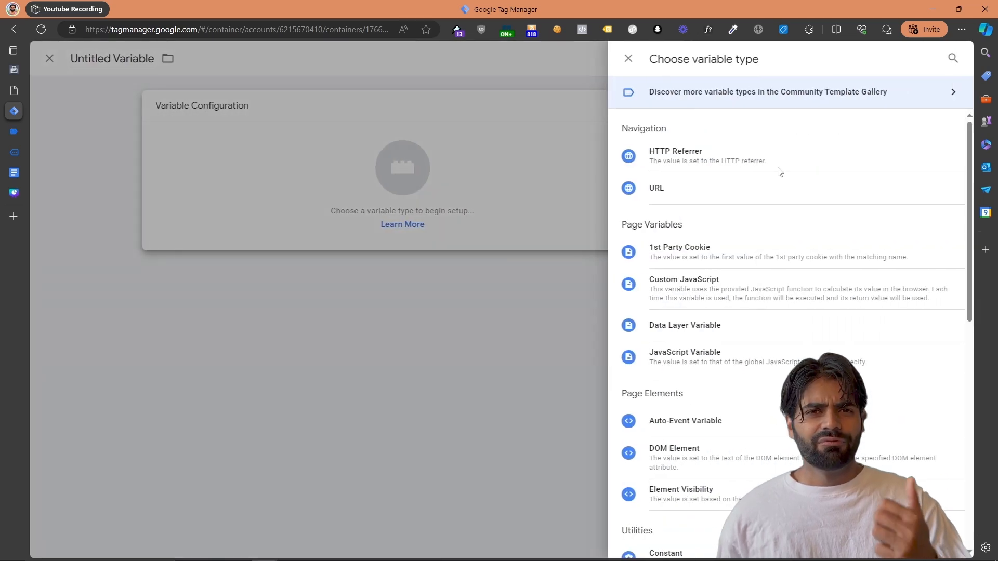
scroll(778, 172, down, 5)
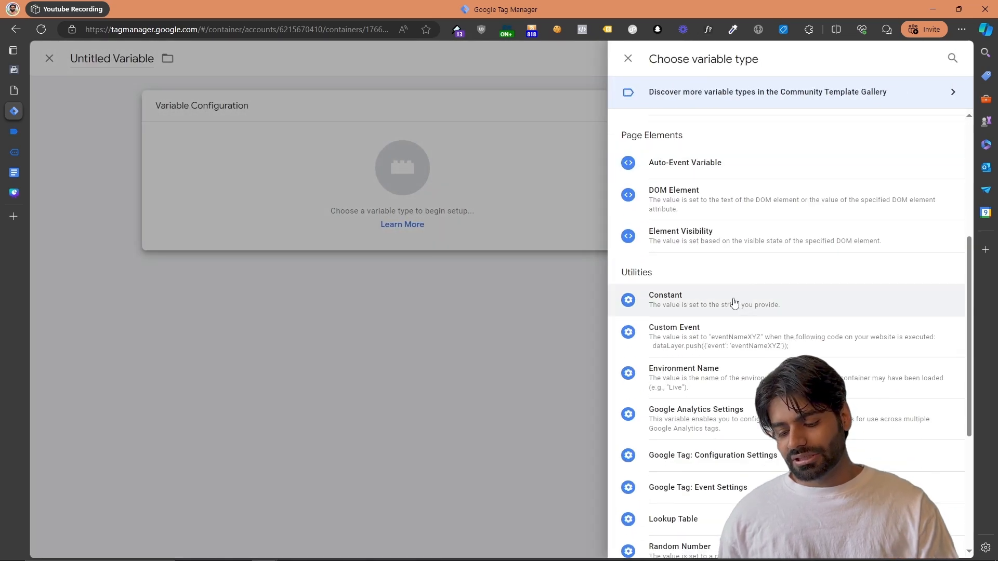
click(734, 301)
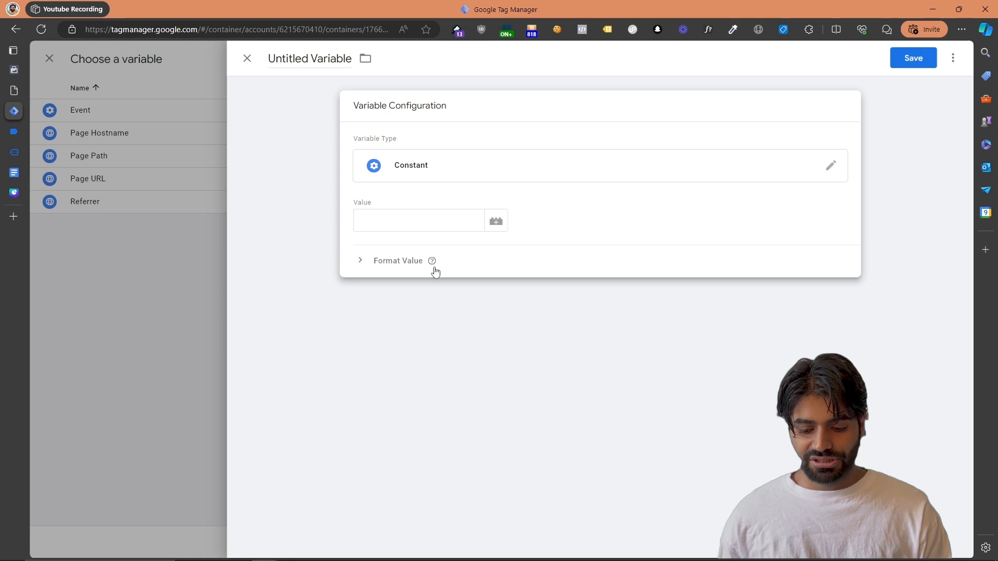
Paste the pixel ID as the constant's value, save the variable as "FB Pixel ID", and save the tag that uses it
click(388, 224)
key(ctrl+v)
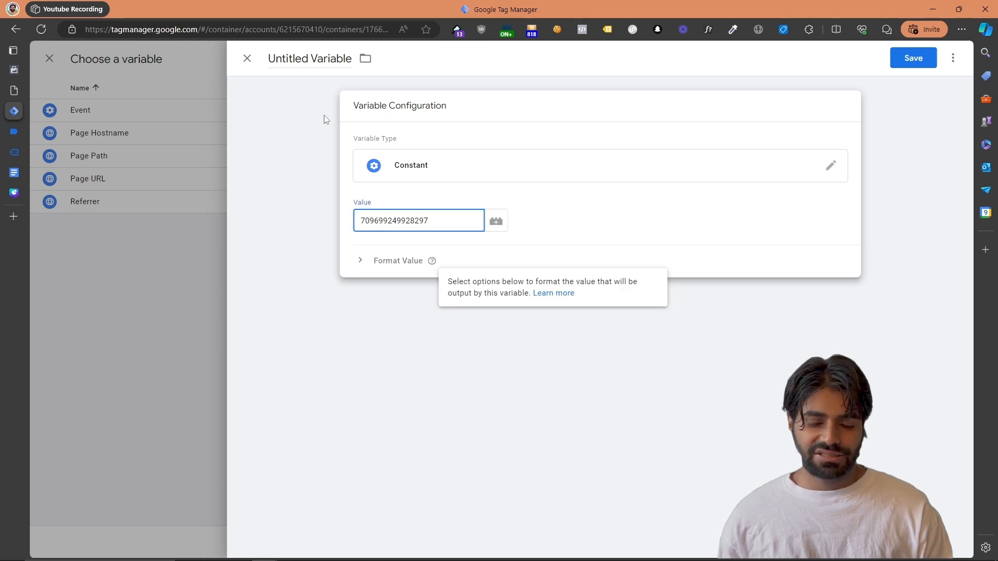
click(305, 59)
text(F)
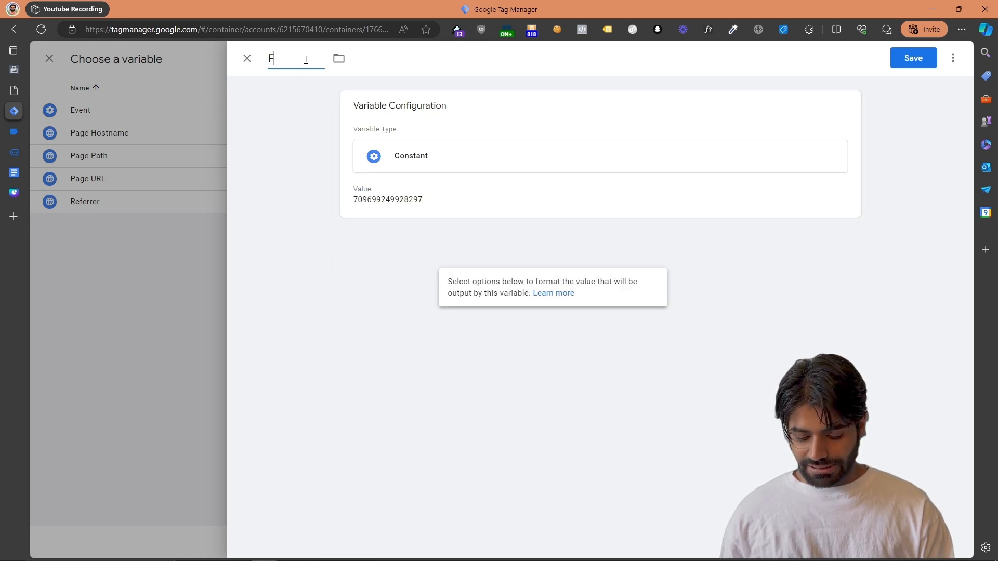
text(B)
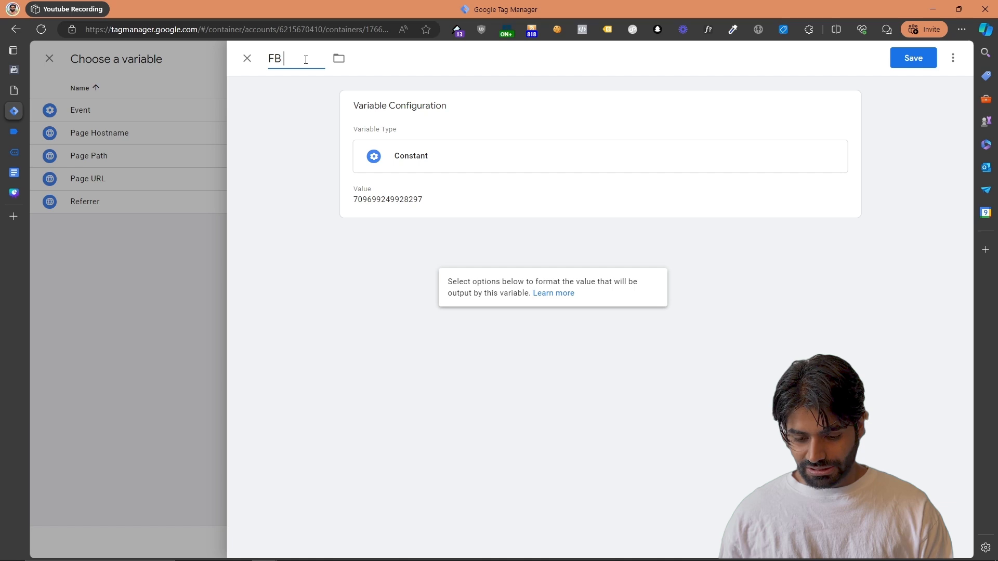
text( Pixel ID)
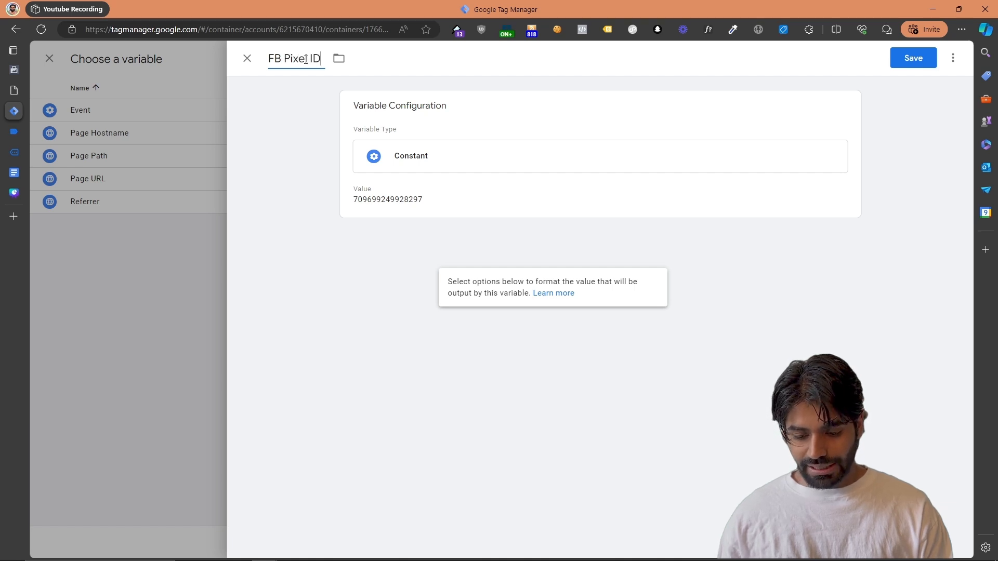
click(920, 66)
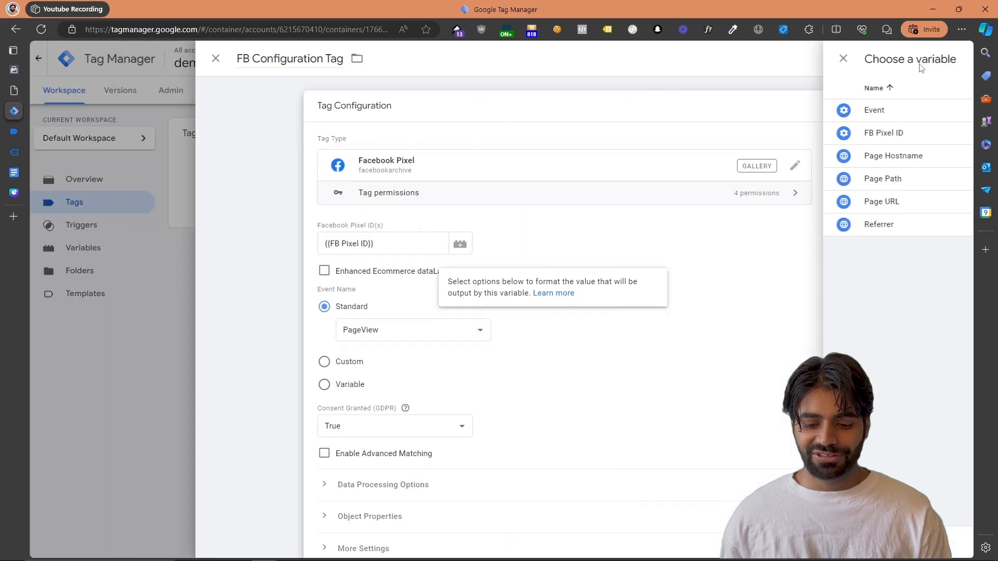
click(930, 61)
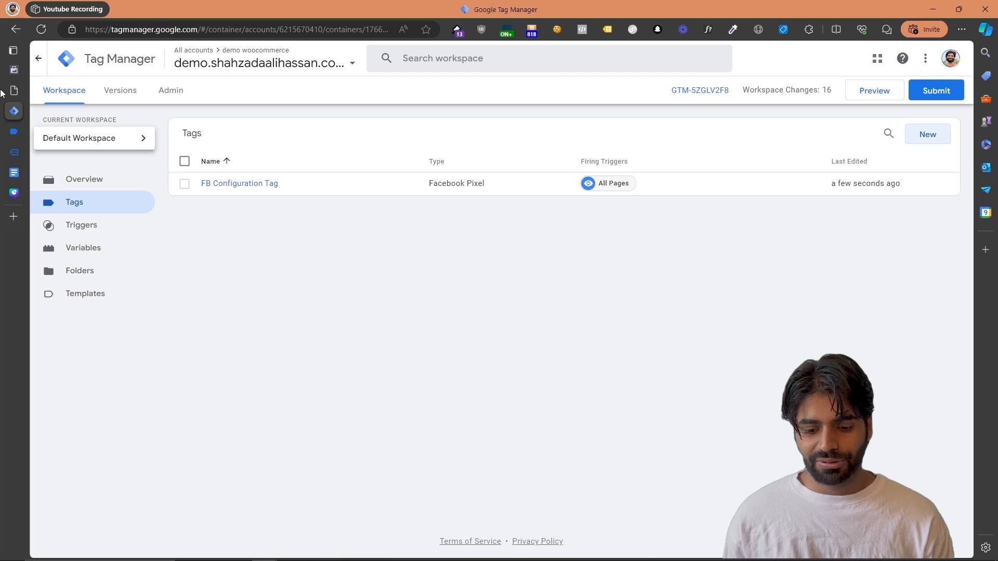
Open the Demo TrackingAcademy test events in Events Manager, and start a Google Tag Manager container preview on the demo site's cart page
click(18, 69)
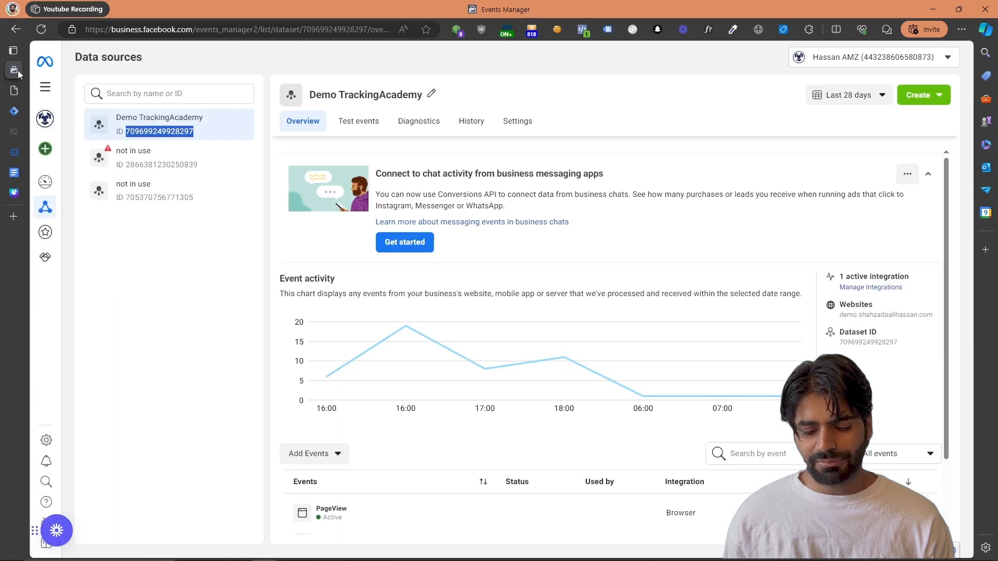
click(358, 130)
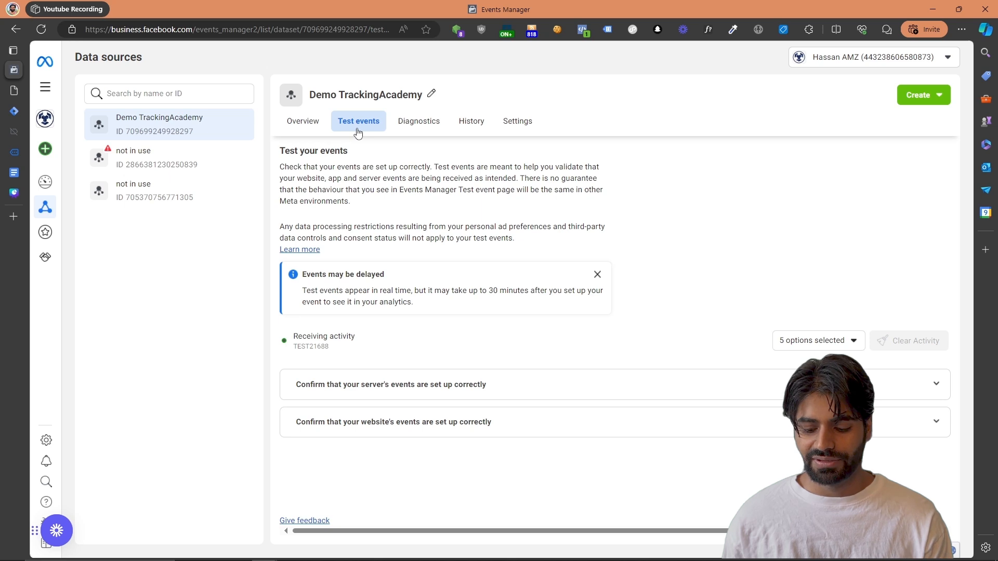
click(14, 111)
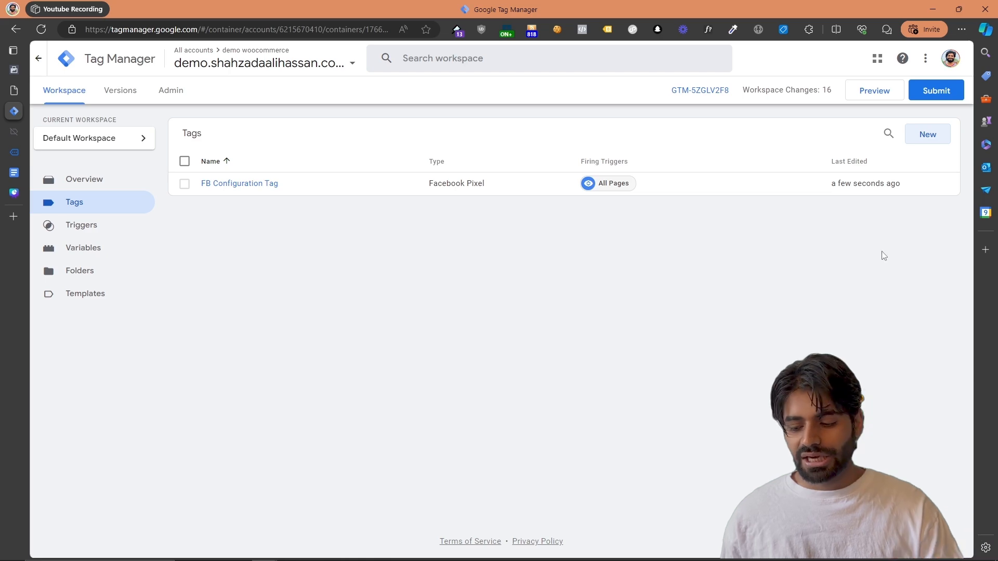
click(867, 97)
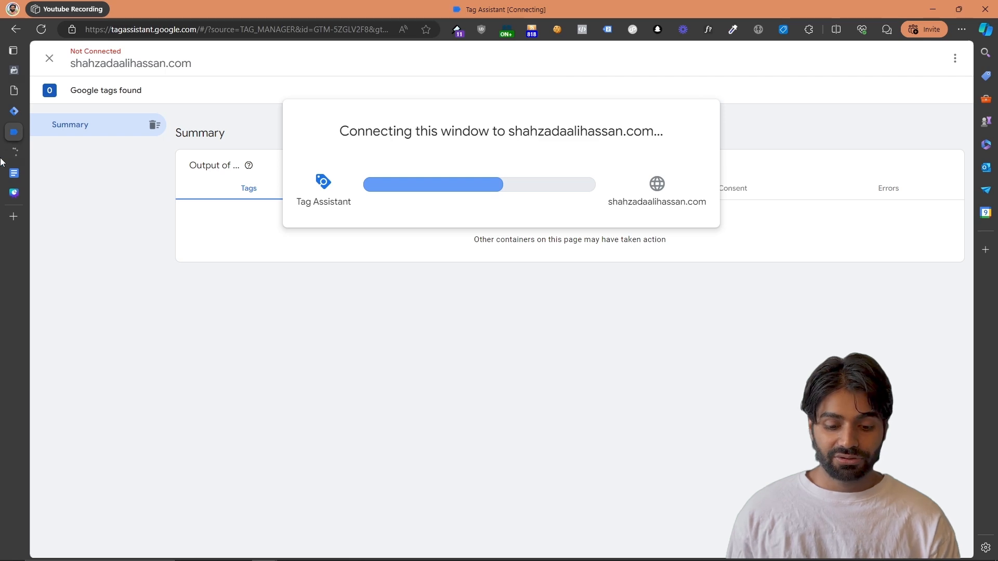
click(36, 150)
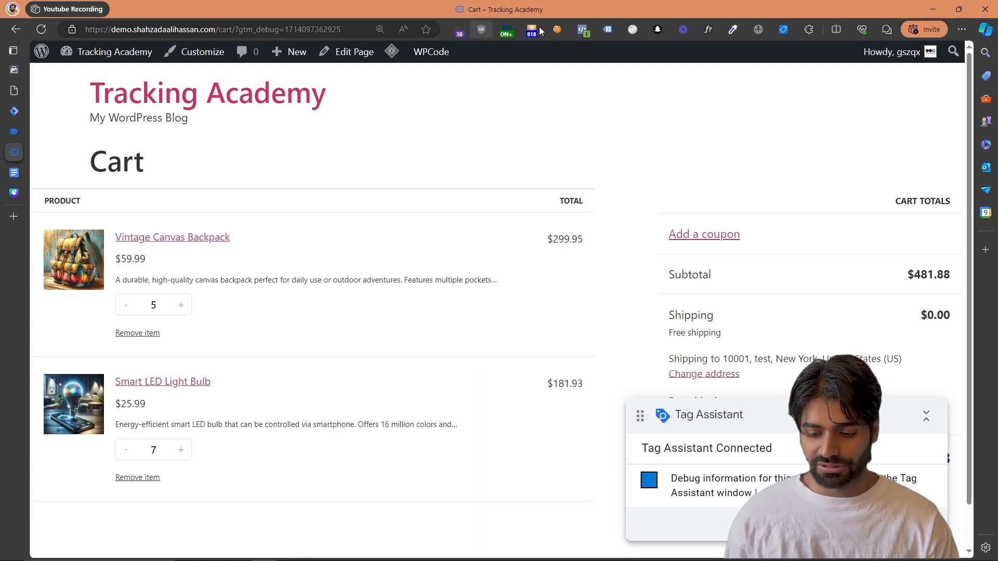
Inspect the cart page's PageView event details in Meta Pixel Helper and check the fired tags in Tag Assistant's summary
click(581, 29)
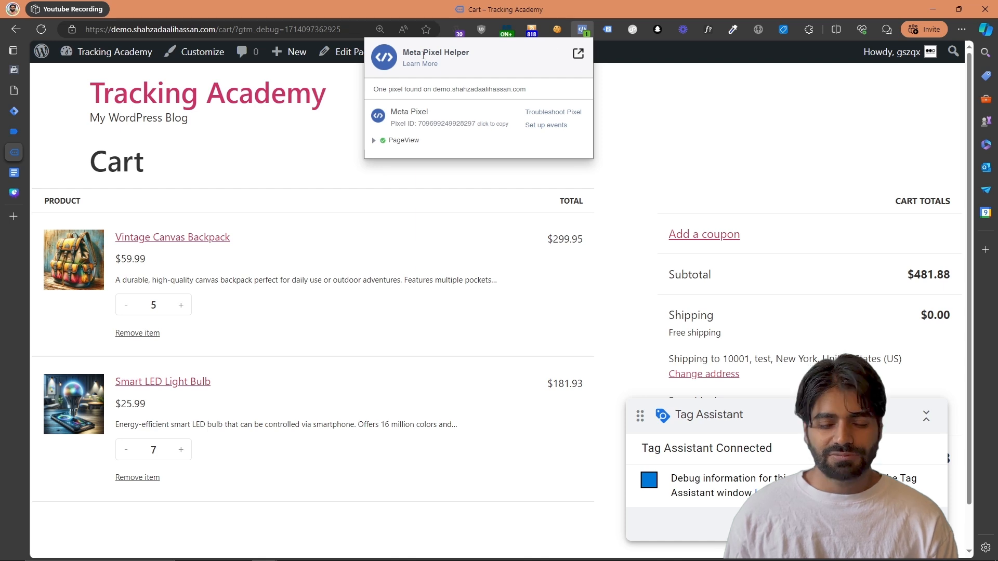
click(389, 141)
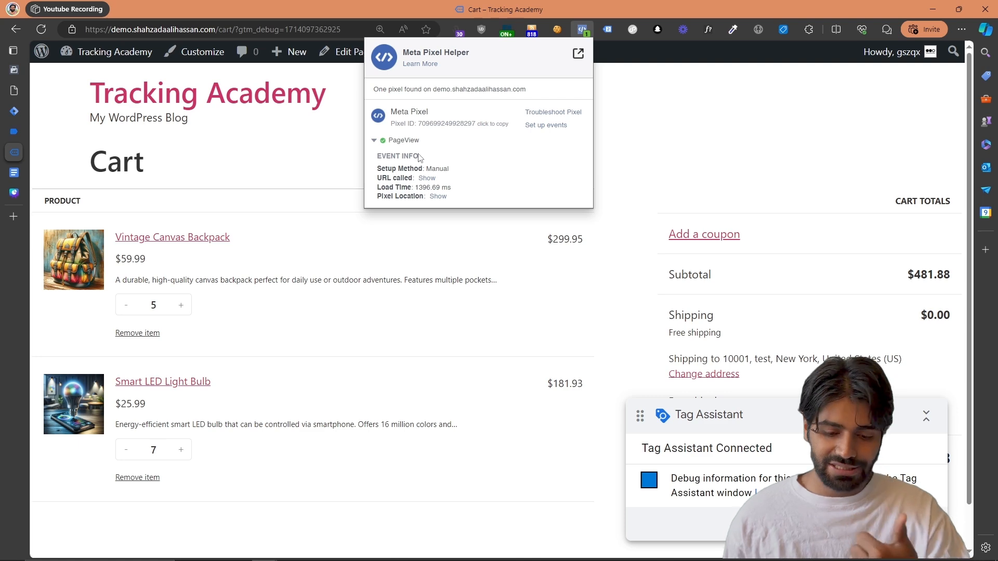
click(15, 132)
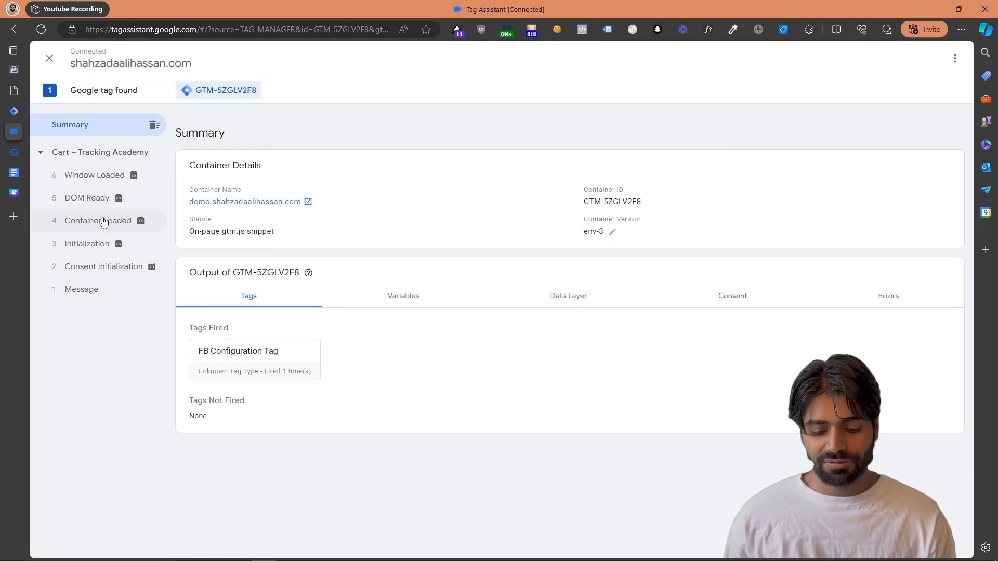
Inspect the FB Configuration Tag's details under Container Loaded, and check the PageView event's URL in the Events Manager test events
click(103, 221)
click(234, 327)
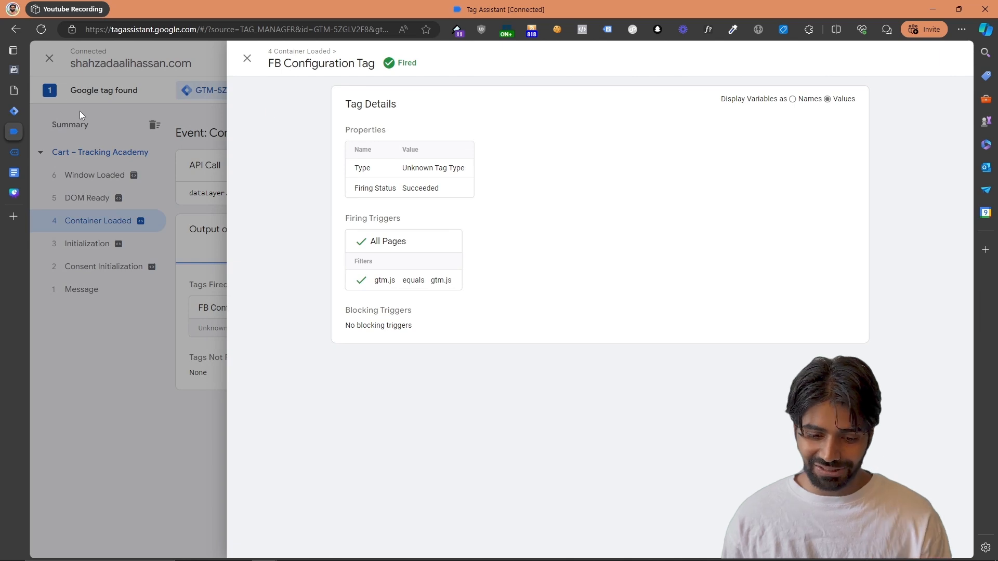
click(10, 73)
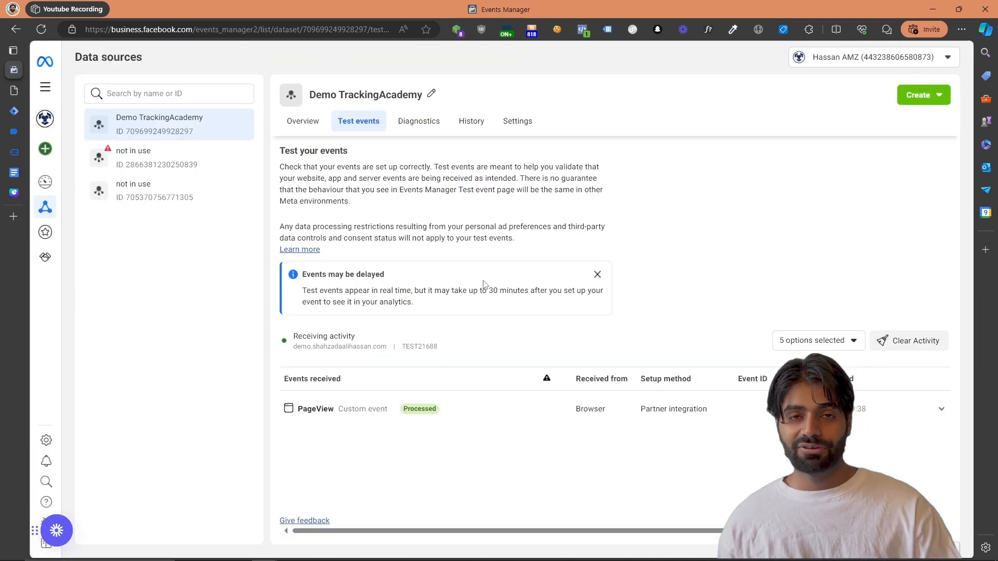
click(468, 413)
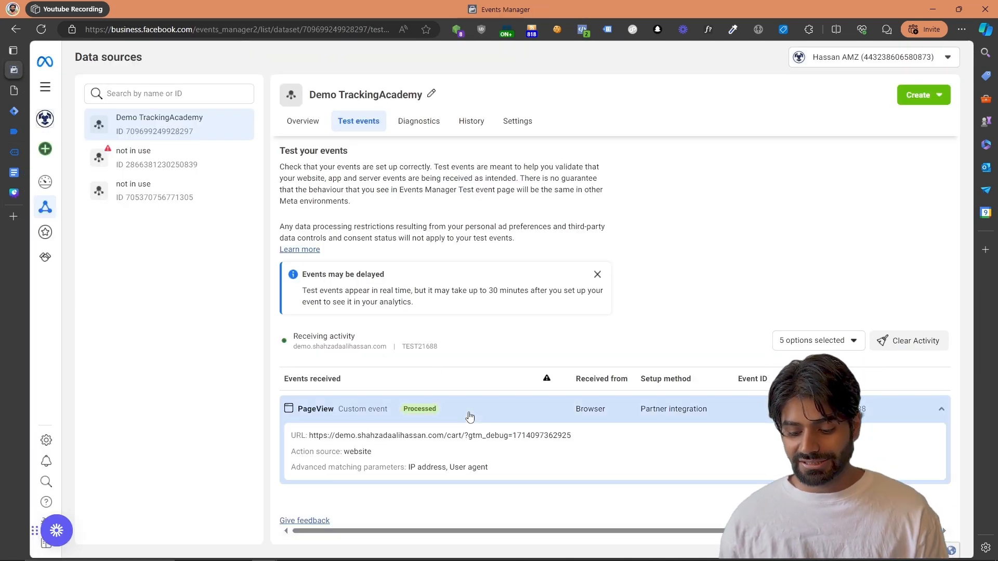
drag(584, 436, 322, 437)
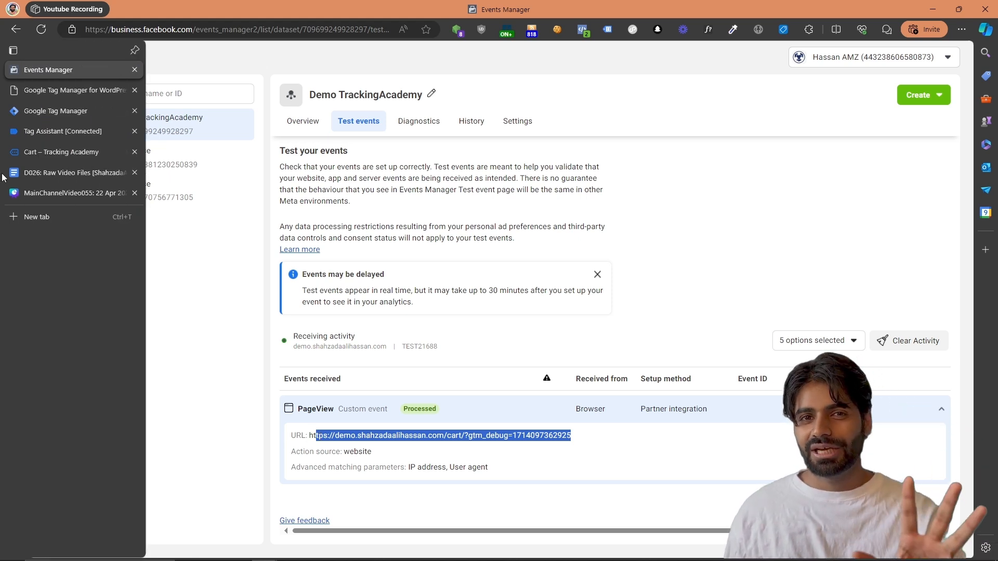
Enable Track e-commerce in the WooCommerce integration settings of Google Tag Manager for WordPress and save the changes
click(50, 96)
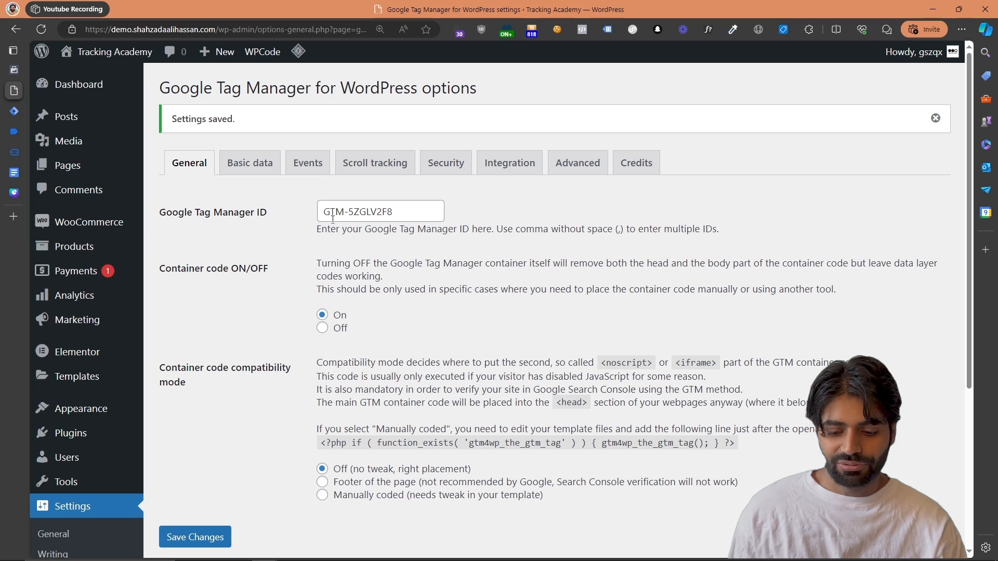
click(525, 165)
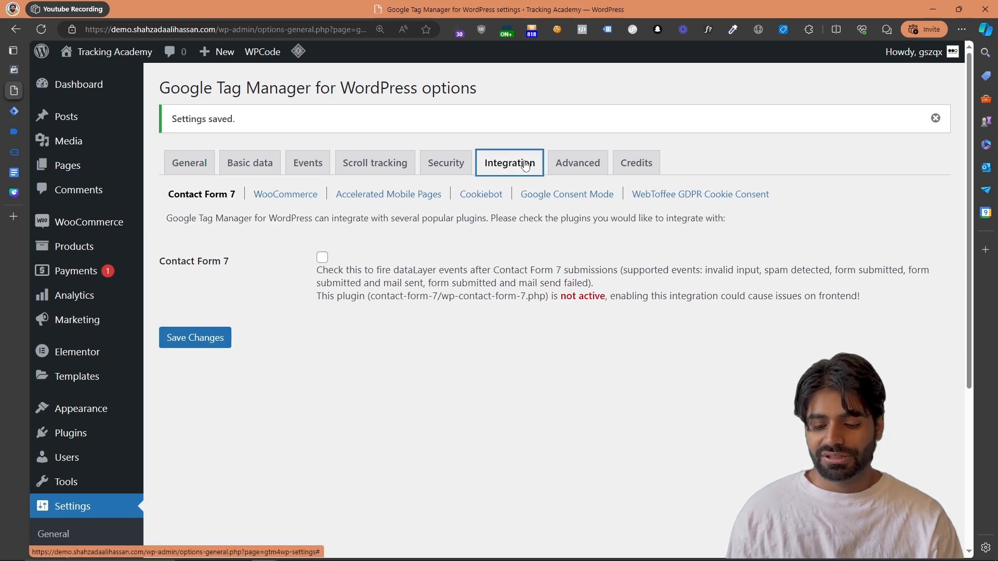
click(298, 197)
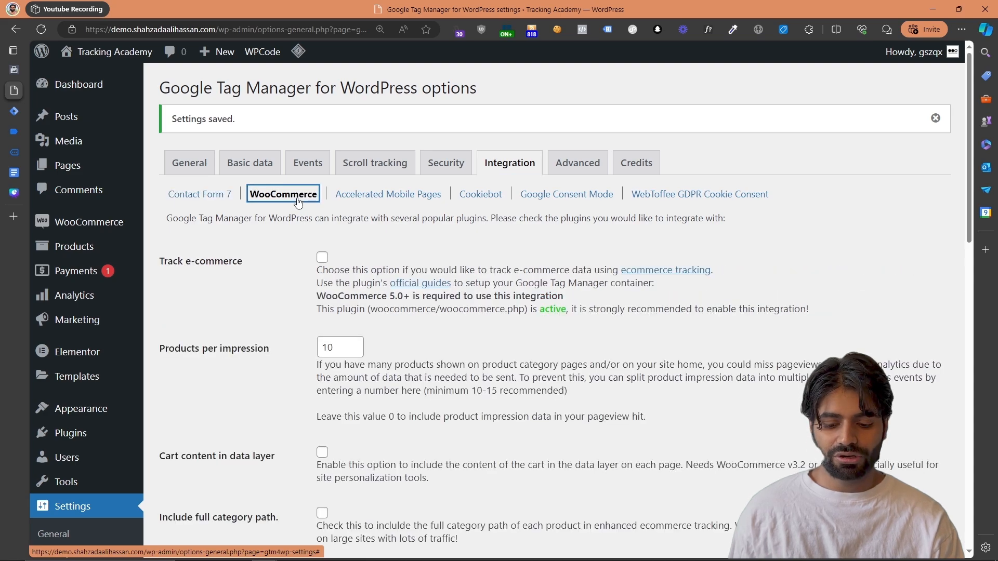
click(322, 257)
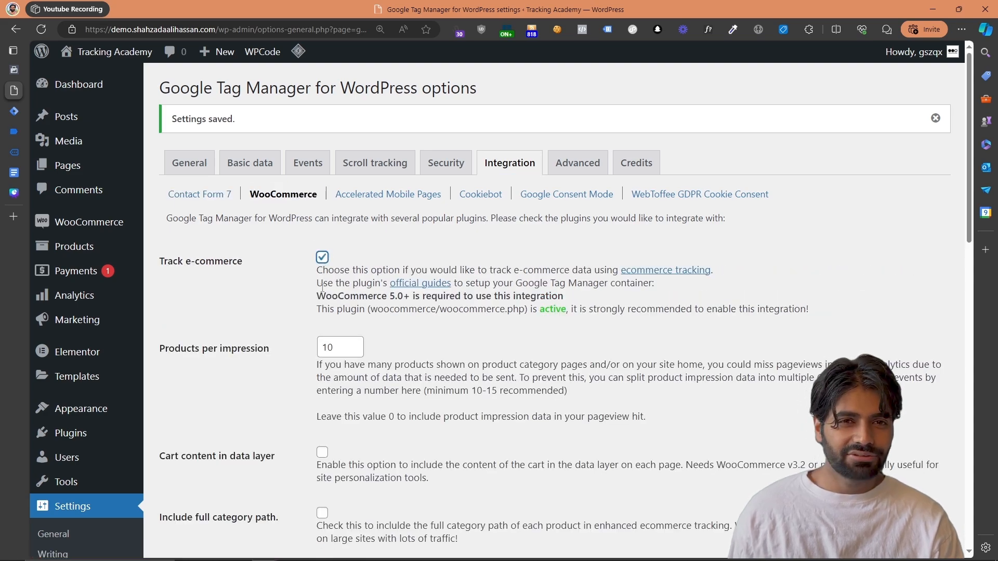
scroll(321, 288, down, 15)
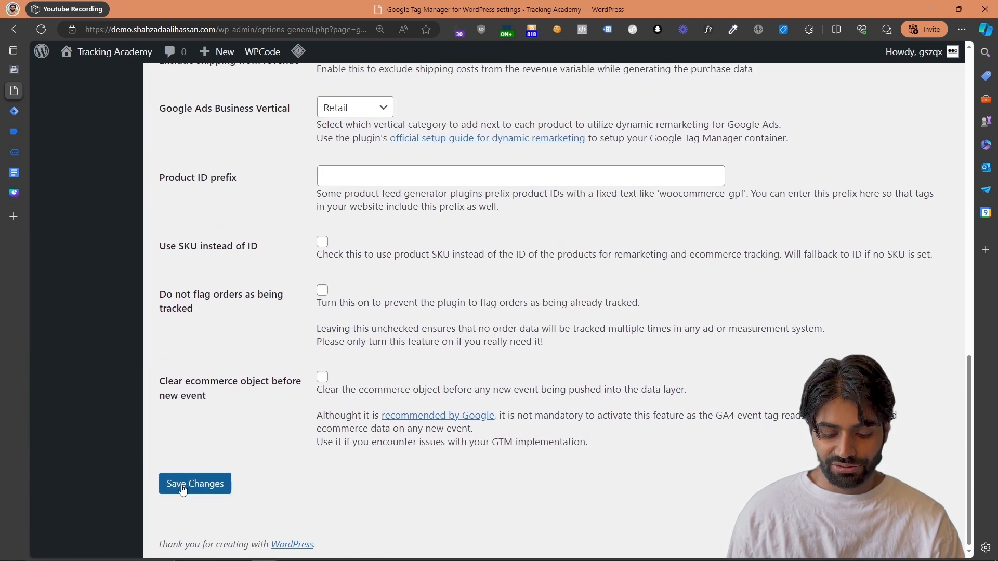
click(183, 489)
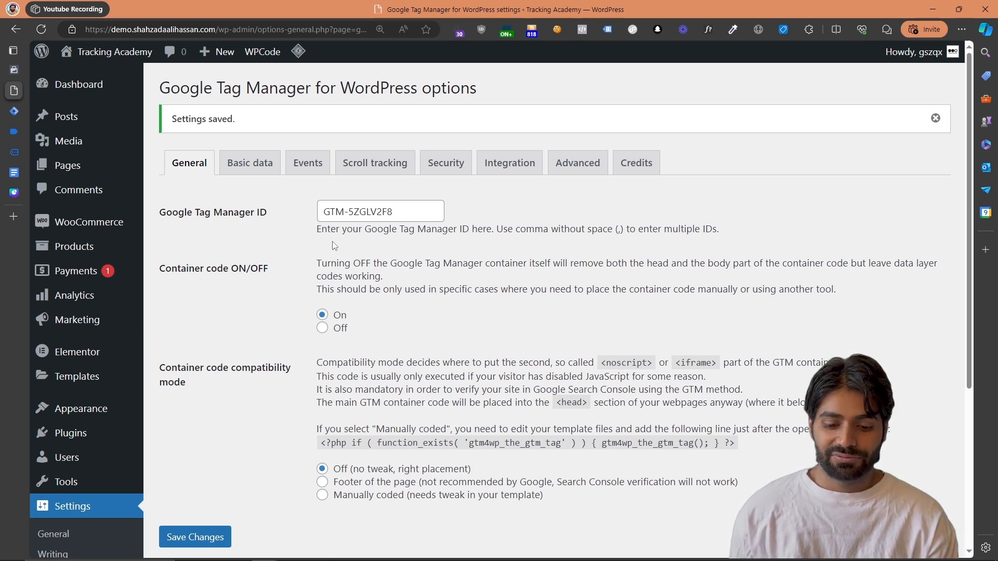
Reload the demo store's cart page, move the Tag Assistant pop-up off the checkout link, and proceed to checkout
click(17, 152)
scroll(426, 284, down, 2)
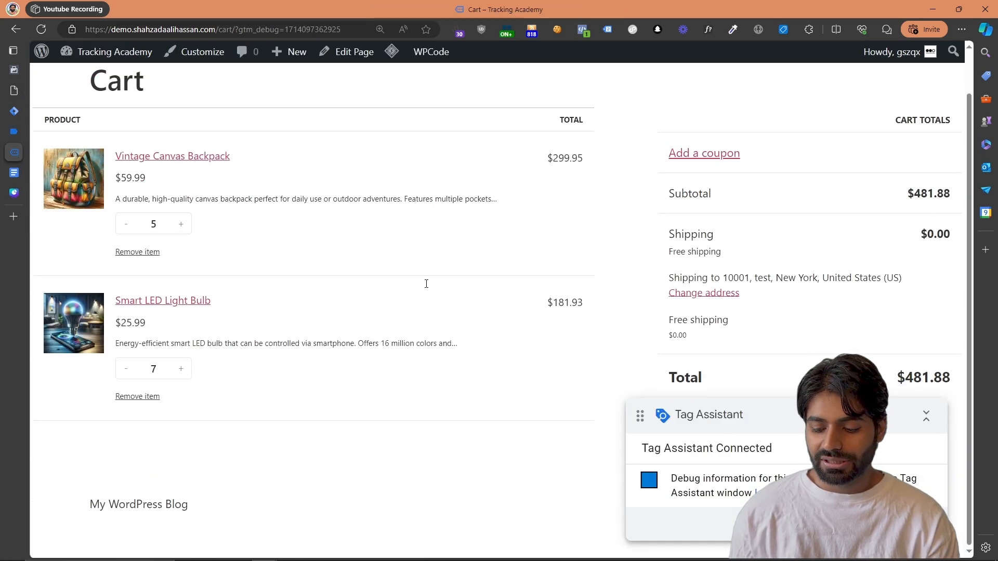
scroll(426, 284, up, 1)
key(F5)
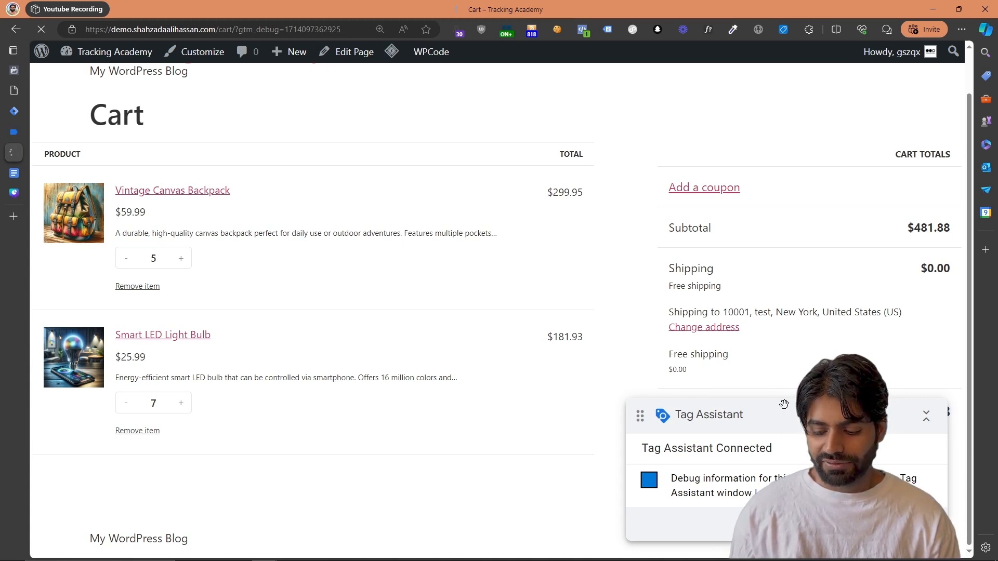
drag(783, 405, 344, 388)
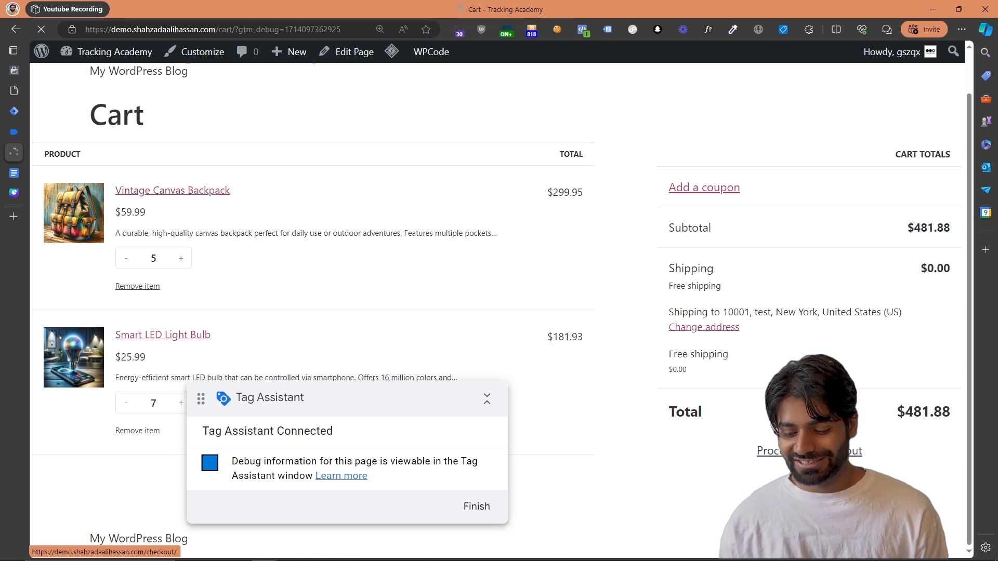
click(809, 451)
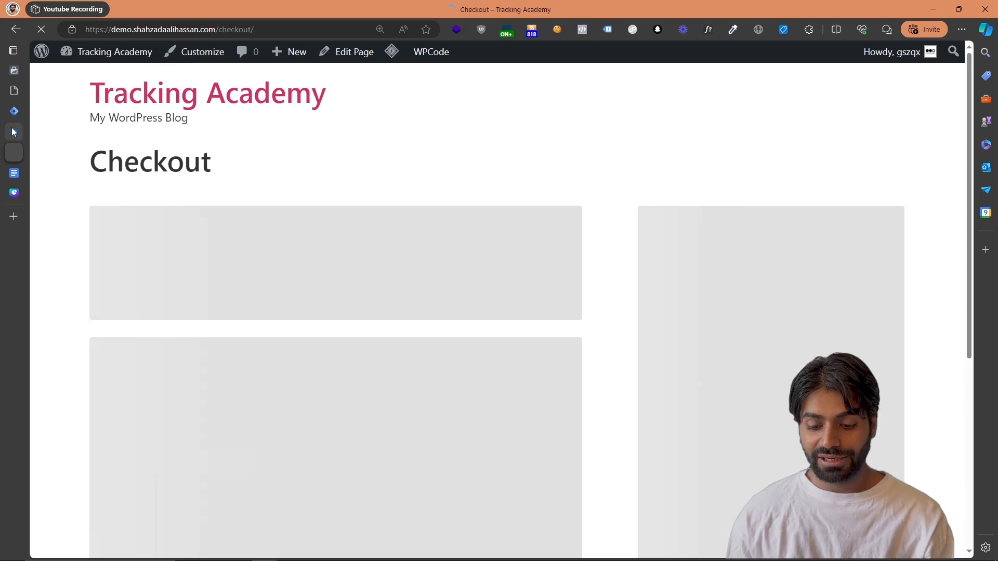
Examine the begin_checkout event's expanded API call in Tag Assistant, including its items array
mouse_move(14, 132)
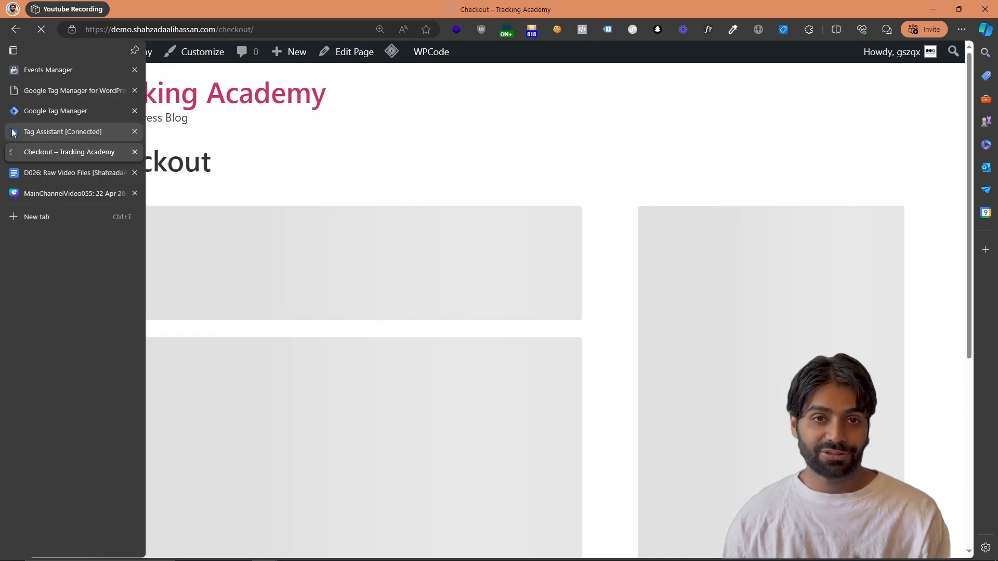
click(62, 132)
click(80, 228)
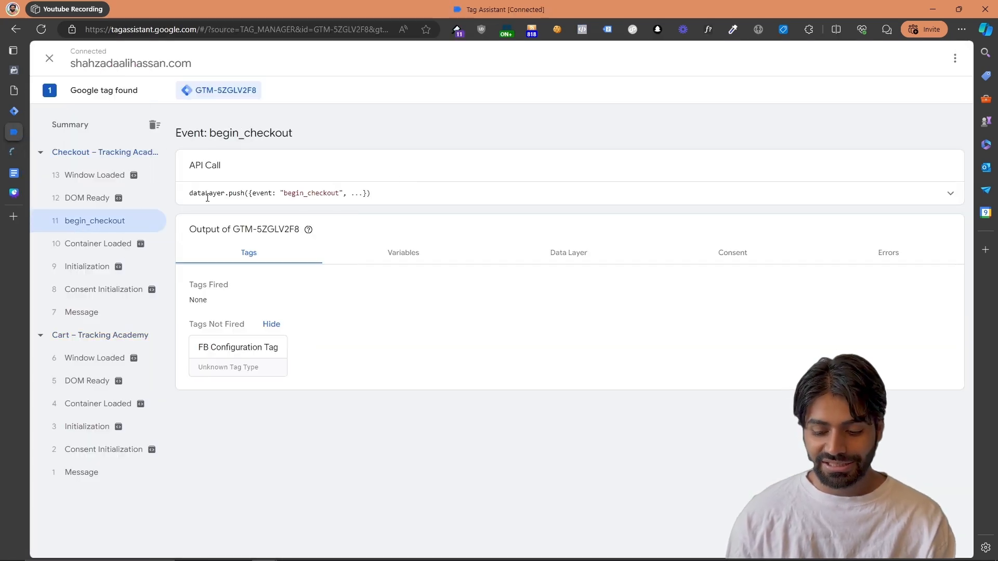
click(931, 195)
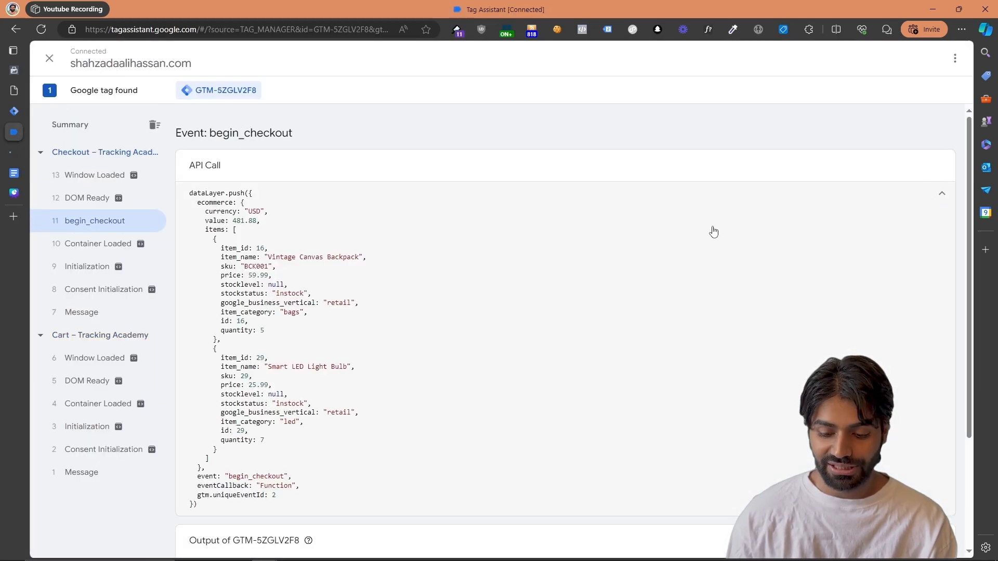
drag(205, 224, 261, 431)
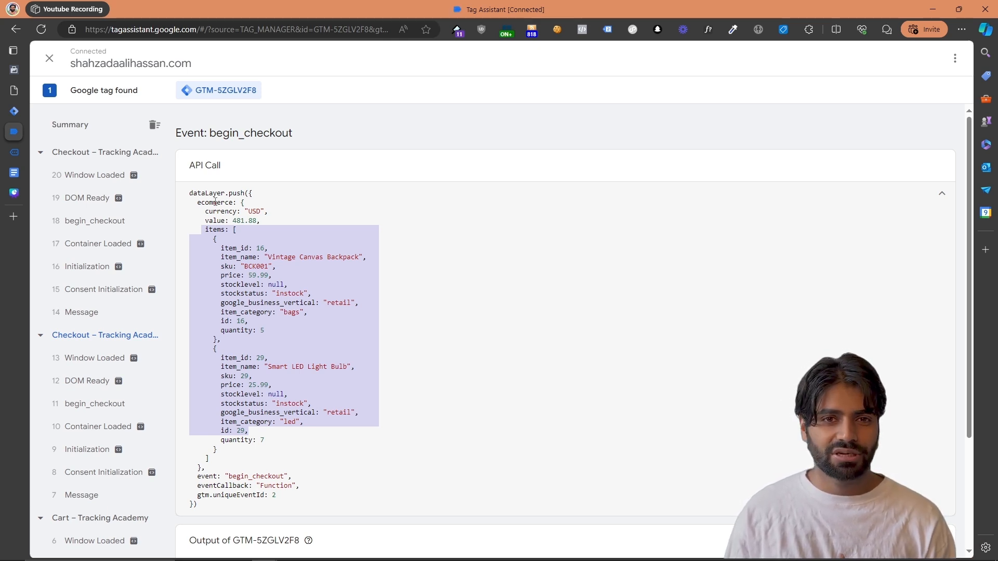
Start a new user-defined variable of type Data Layer Variable in Google Tag Manager
click(16, 110)
click(66, 258)
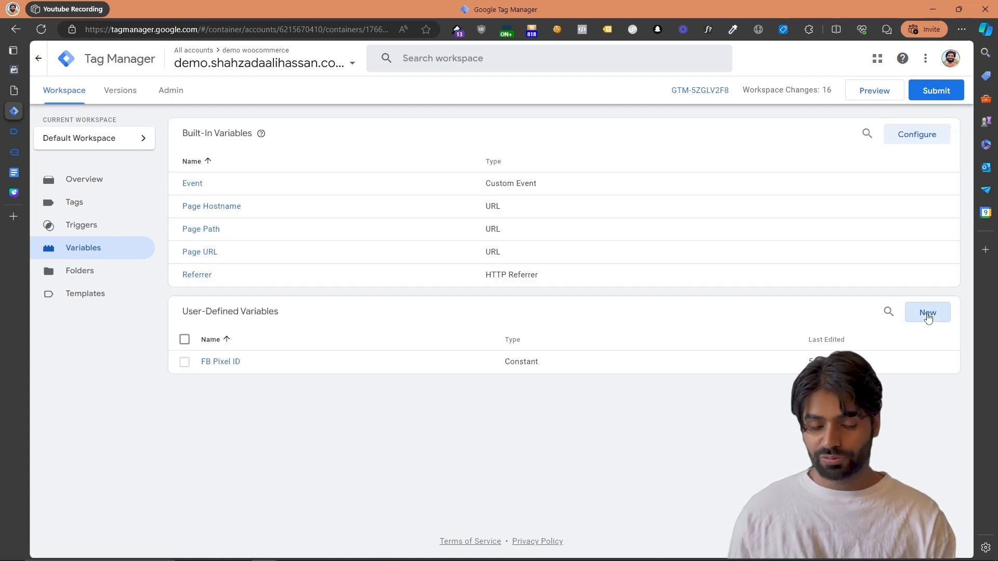
click(926, 312)
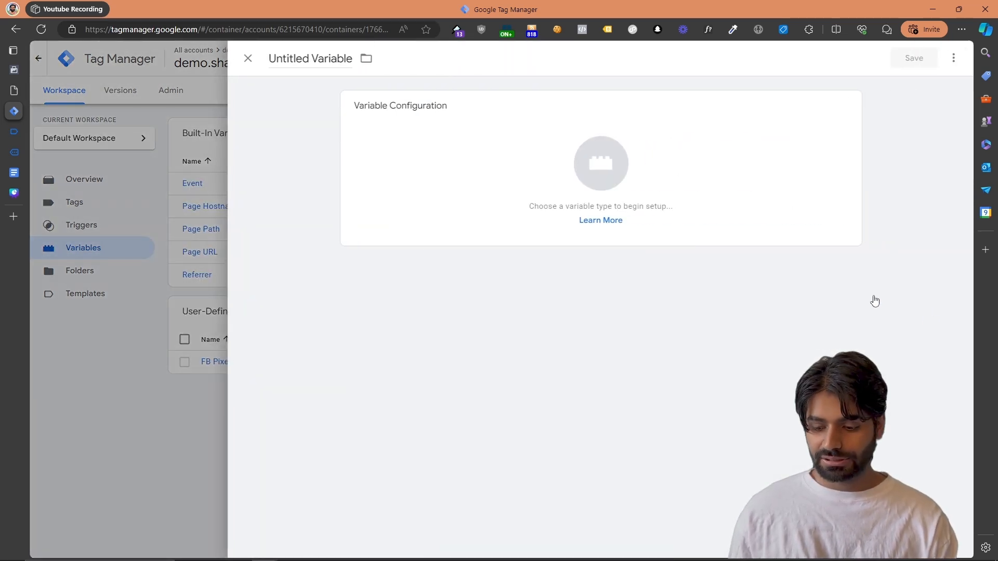
click(504, 107)
click(654, 321)
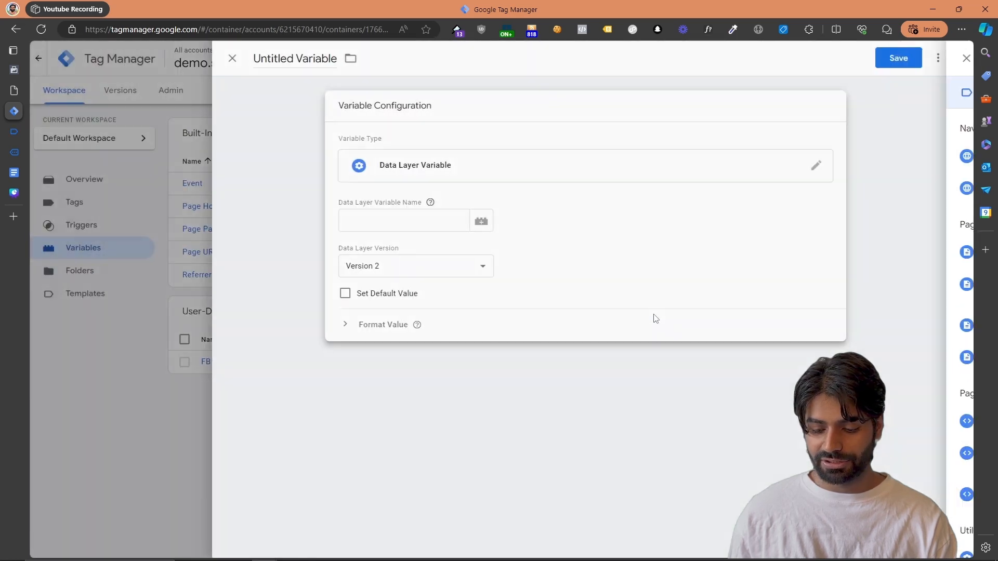
Check the ecommerce object and its currency key in the begin_checkout API call in Tag Assistant
click(31, 131)
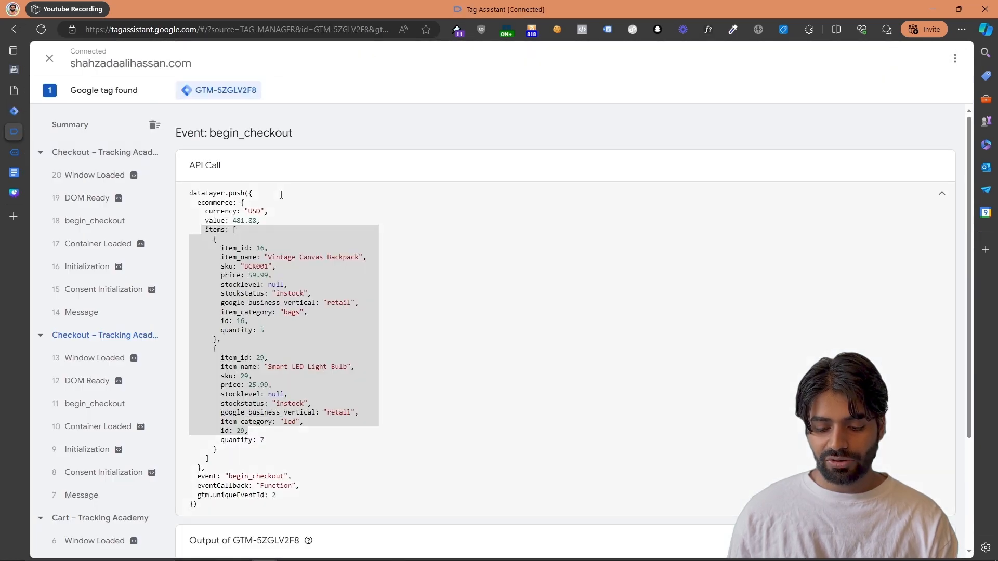
click(250, 203)
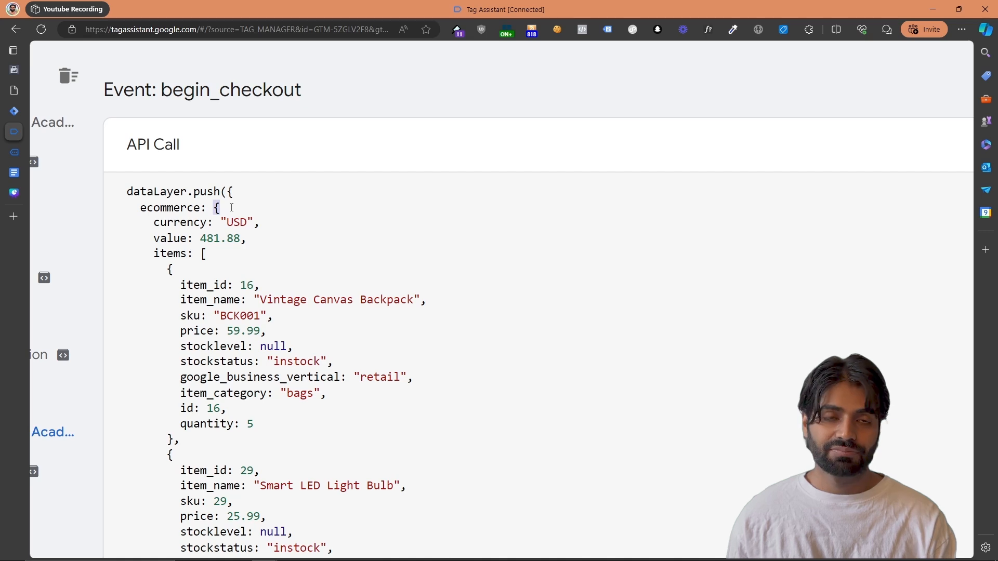
double_click(163, 211)
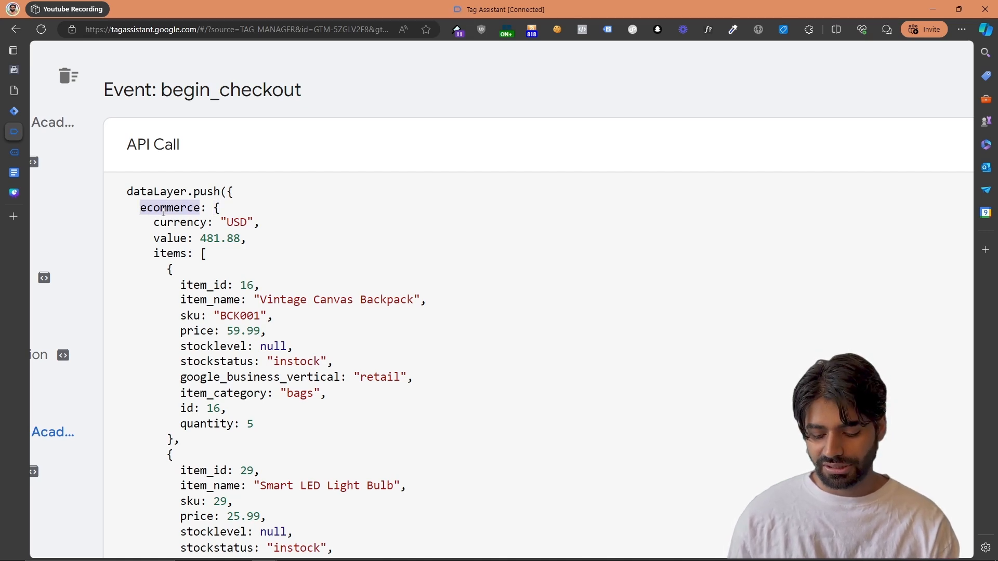
double_click(183, 226)
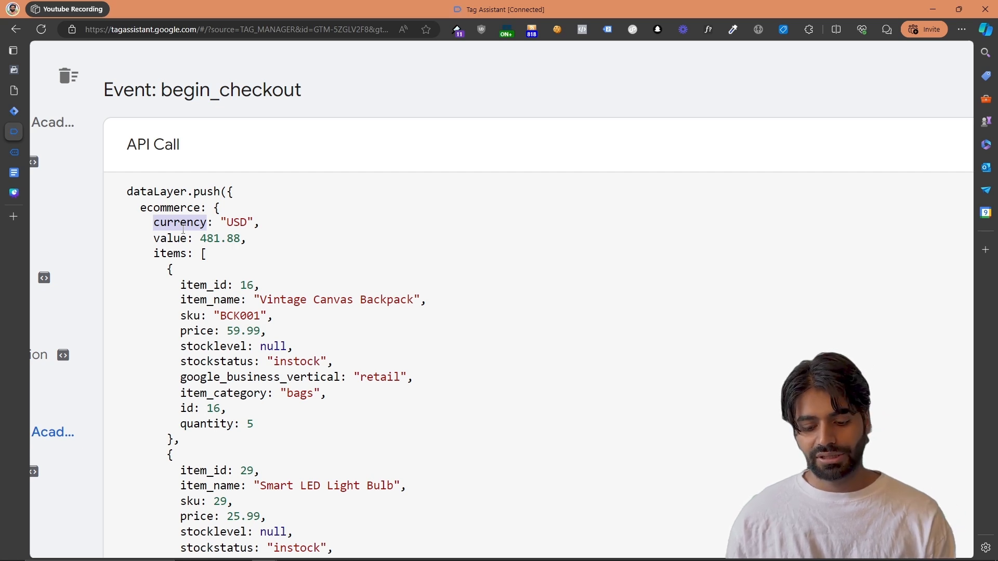
Set the Data Layer Variable Name to ecommerce.value, name the variable "DLV ecommerce.value", and save it
click(14, 111)
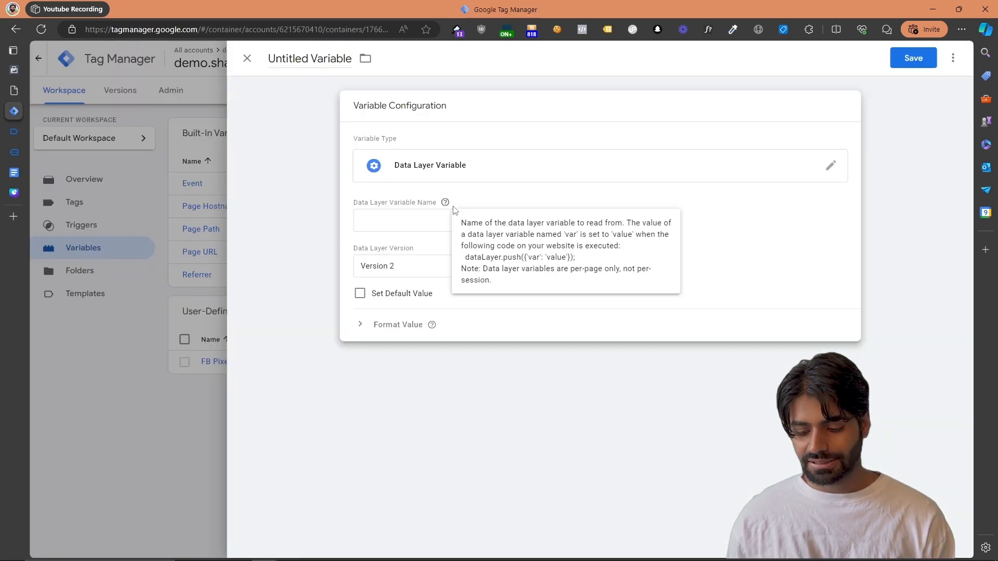
click(411, 224)
text(ecommer)
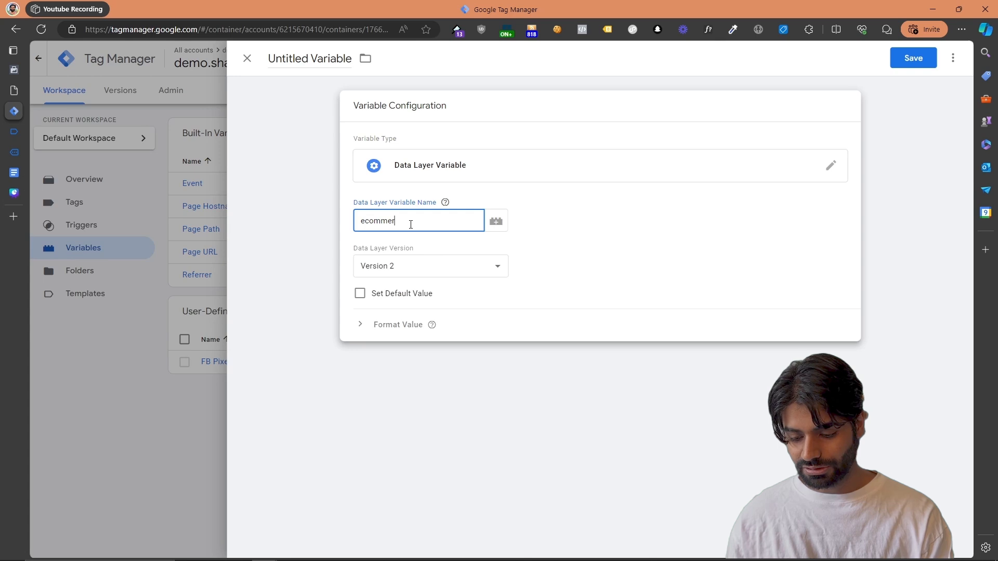
text(ce.value)
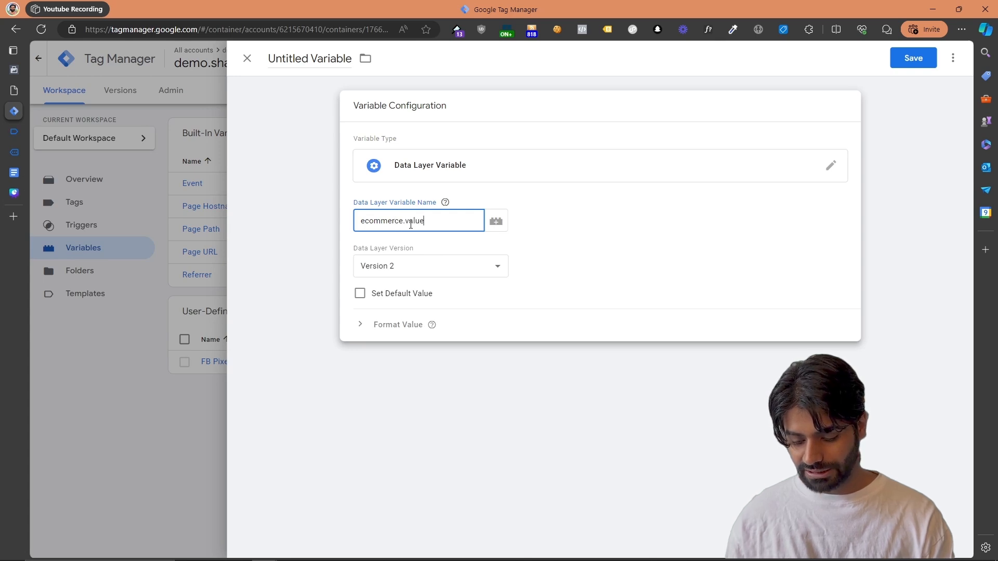
key(ctrl+a)
key(ctrl+c)
click(337, 59)
key(ctrl+a)
text(DLV)
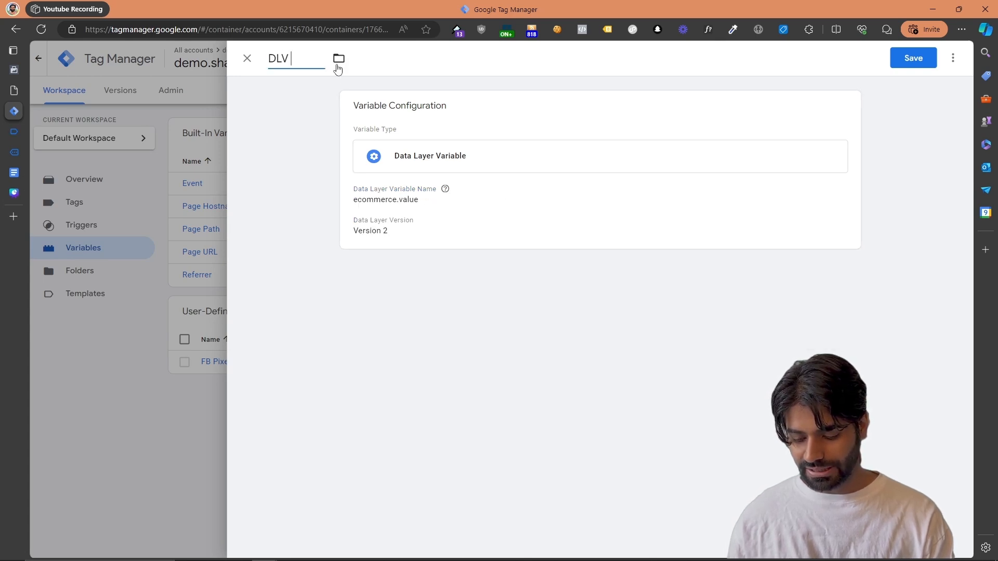
key(ctrl+v)
click(895, 63)
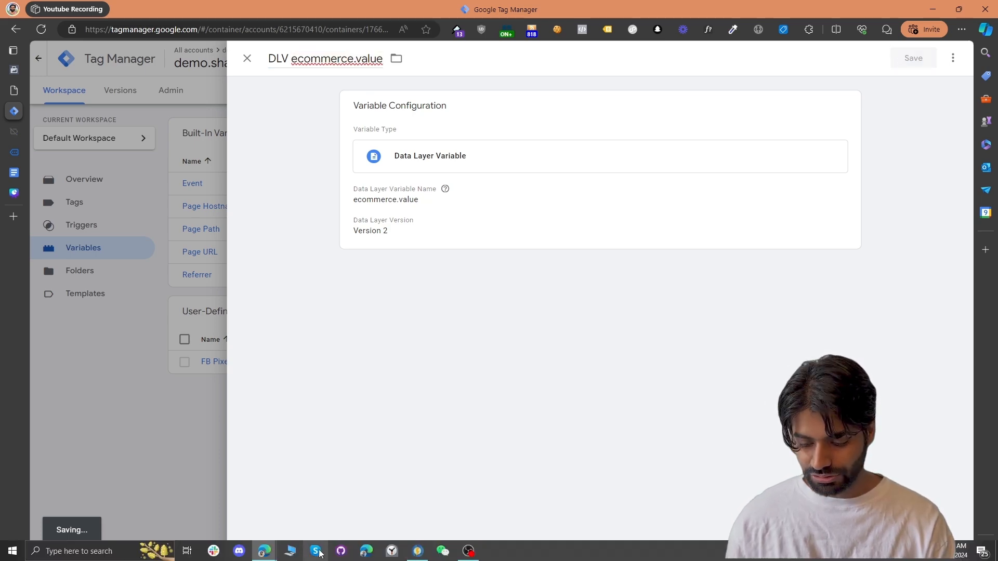
Switch to the Netch proxy client and browse its server list
click(424, 554)
click(626, 271)
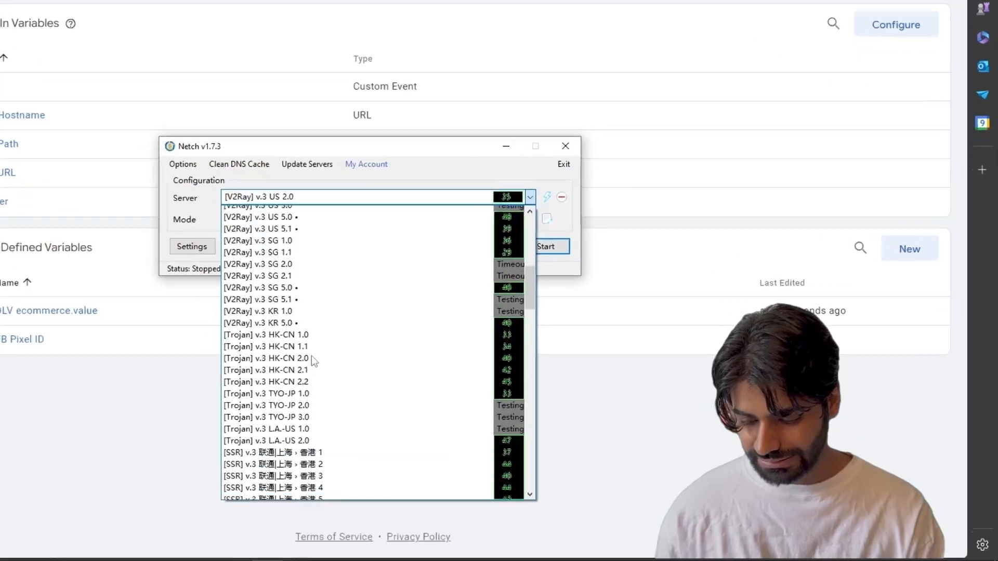
scroll(499, 395, down, 5)
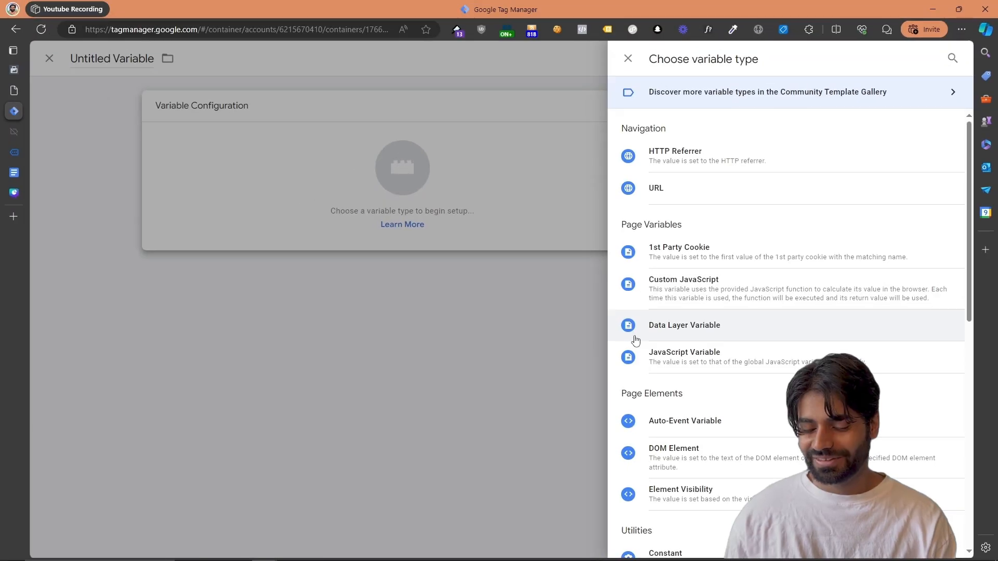
Back in Google Tag Manager, set the new variable's Data Layer Variable Name to ecommerce.currecny, name the variable "DLV ecommerce.currecny", and save it
click(635, 339)
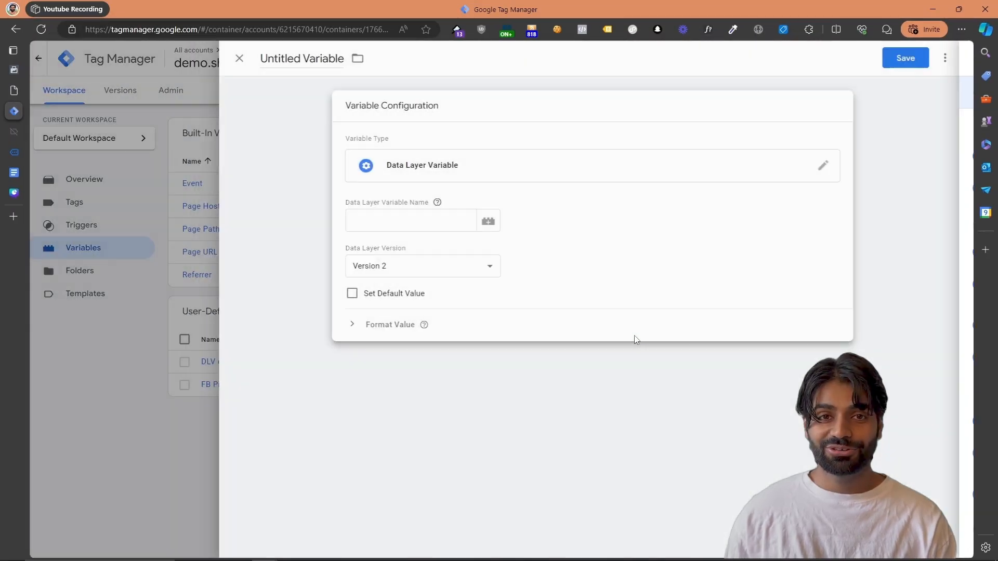
click(407, 224)
text(ecommerce.currecny)
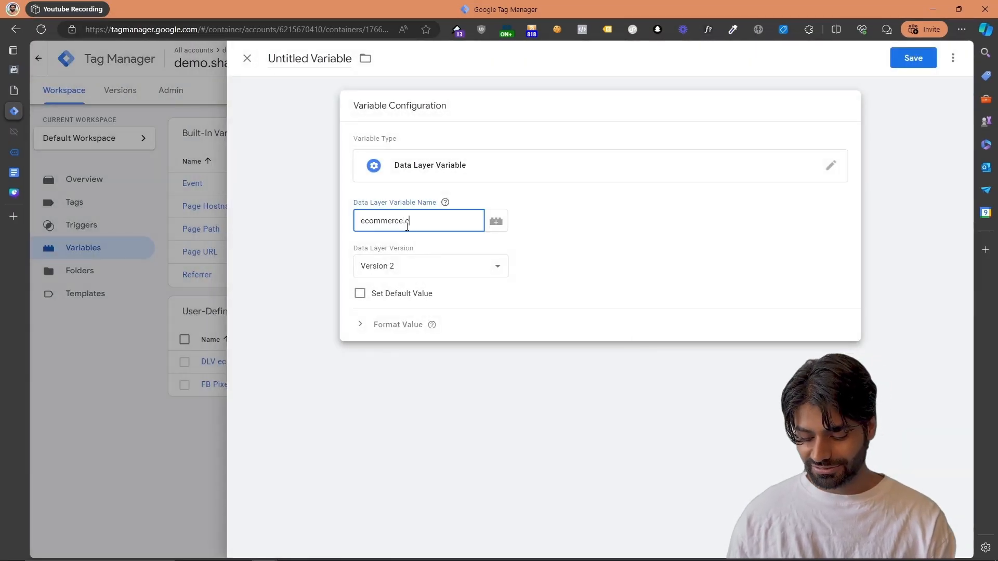
key(ctrl+a)
key(ctrl+c)
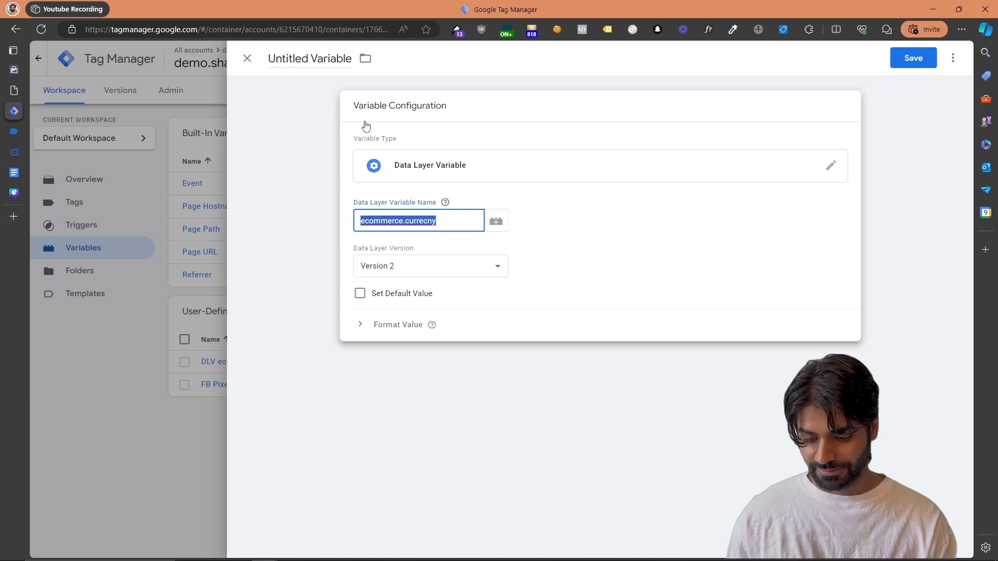
click(328, 59)
text(DLV)
key(ctrl+v)
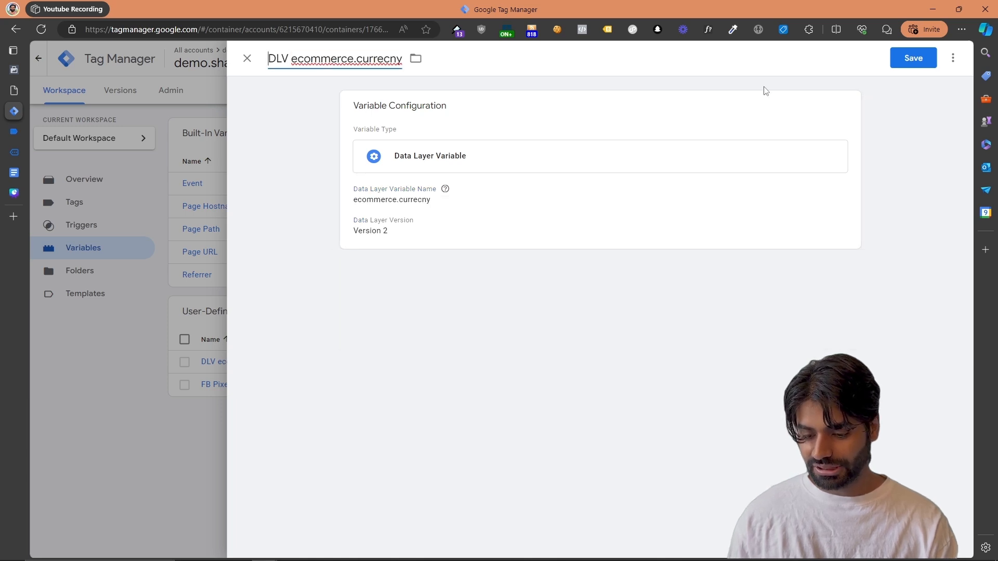
click(909, 58)
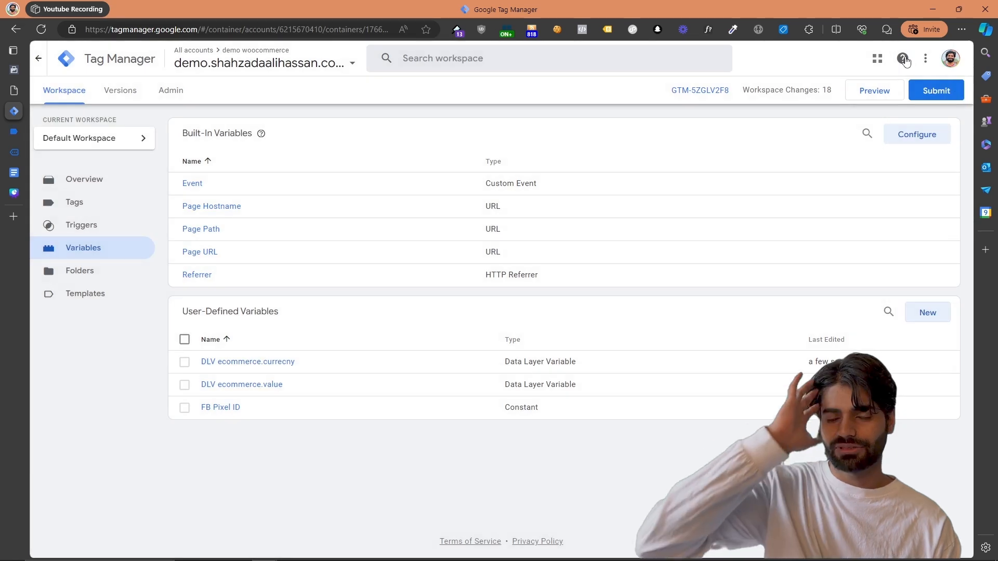
Create another user-defined variable of type Data Layer Variable with the Data Layer Variable Name ecommerce.items
click(936, 313)
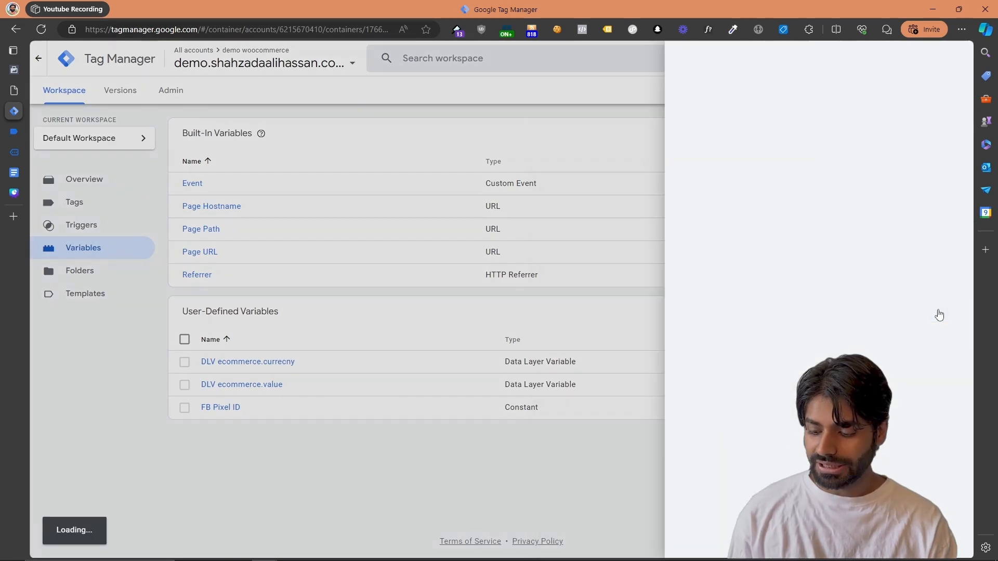
click(548, 156)
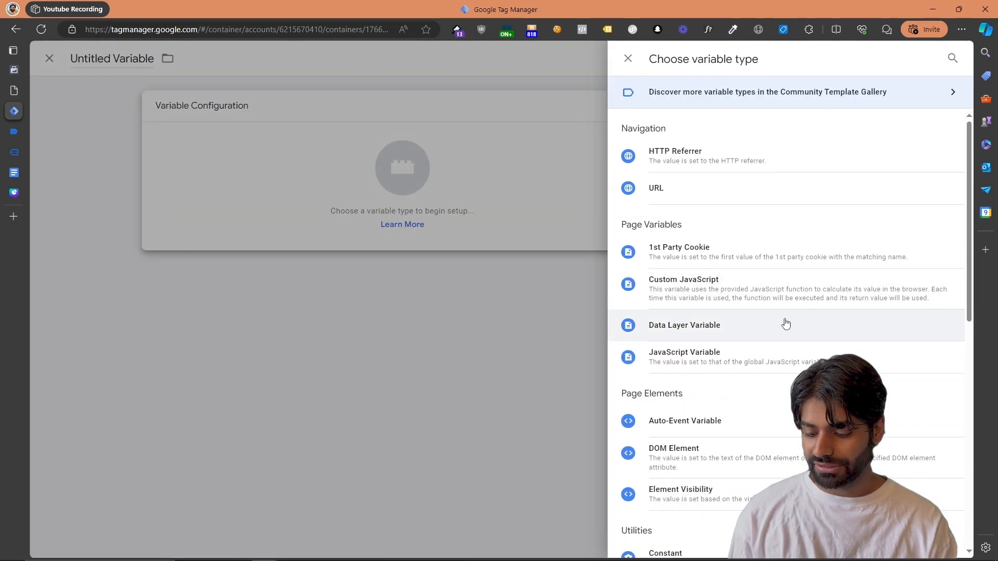
click(713, 337)
click(462, 217)
text(ecommerce.items)
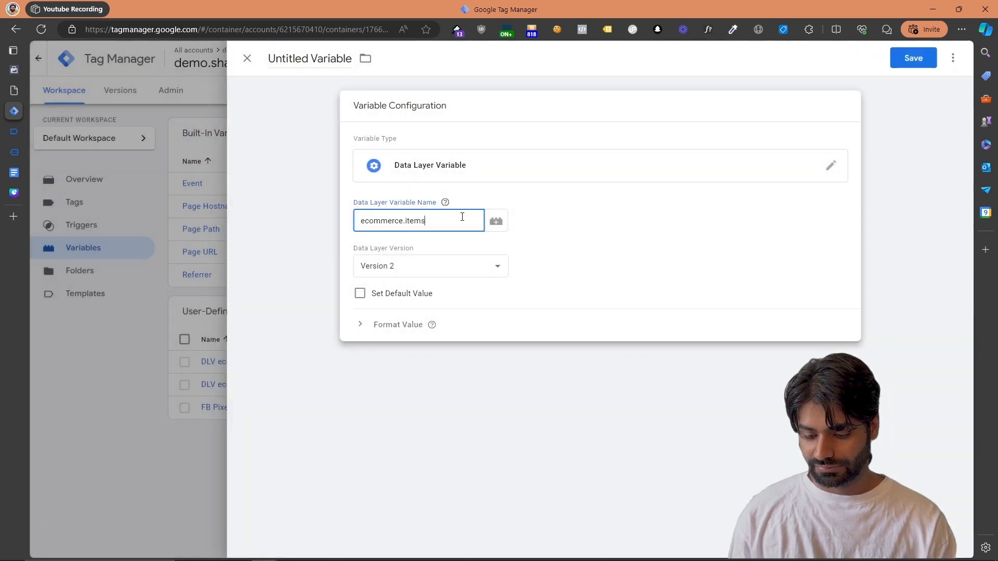
Name the variable "DLV ecommerce.items" and save it
key(ctrl+a)
key(ctrl+c)
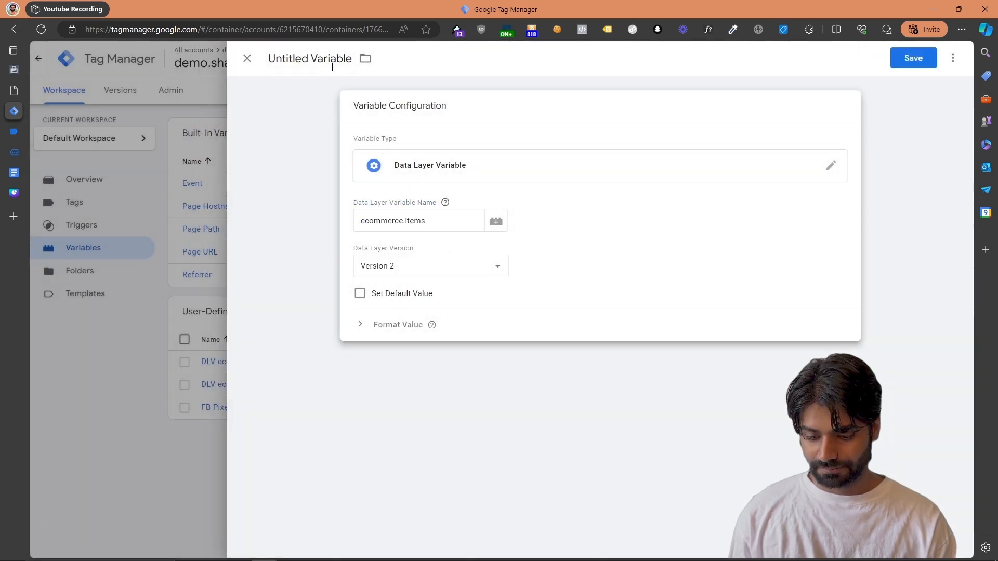
click(327, 60)
text(DKV)
key(BackSpace)
key(BackSpace)
key(BackSpace)
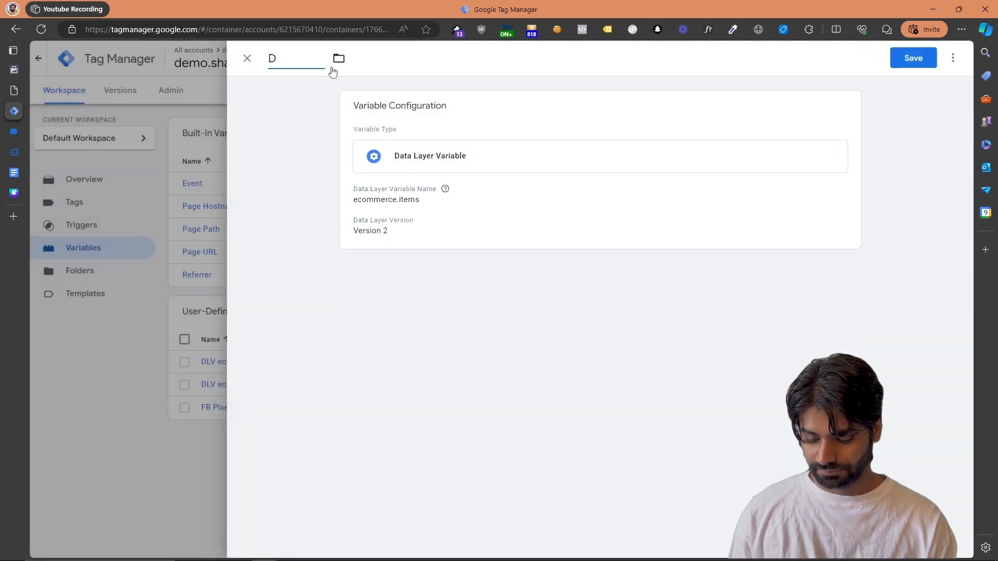
text(LV)
key(ctrl+v)
click(907, 59)
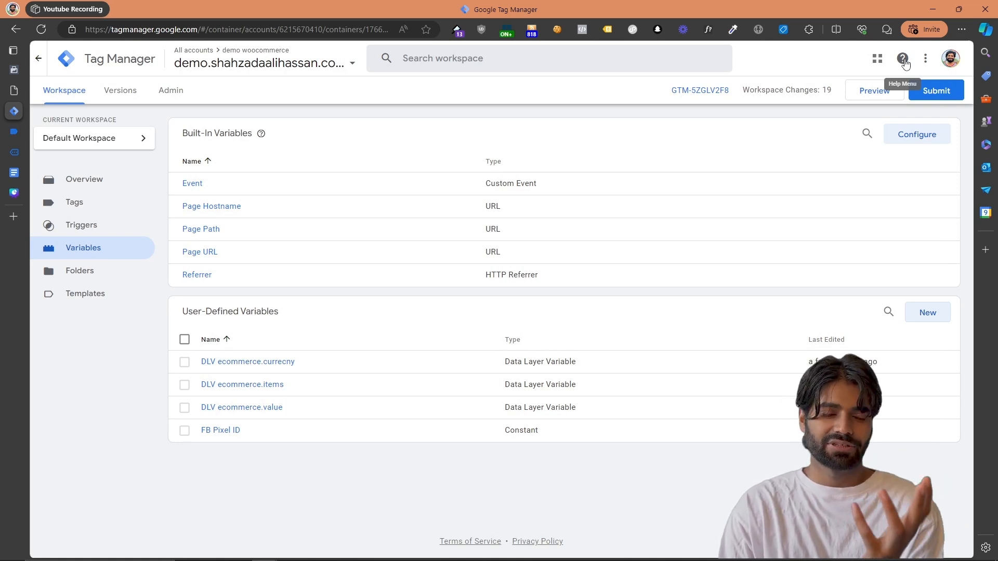
Search the variable template gallery for facebook and add the Facebook Parameter Generator template by stape-io to the workspace
click(83, 304)
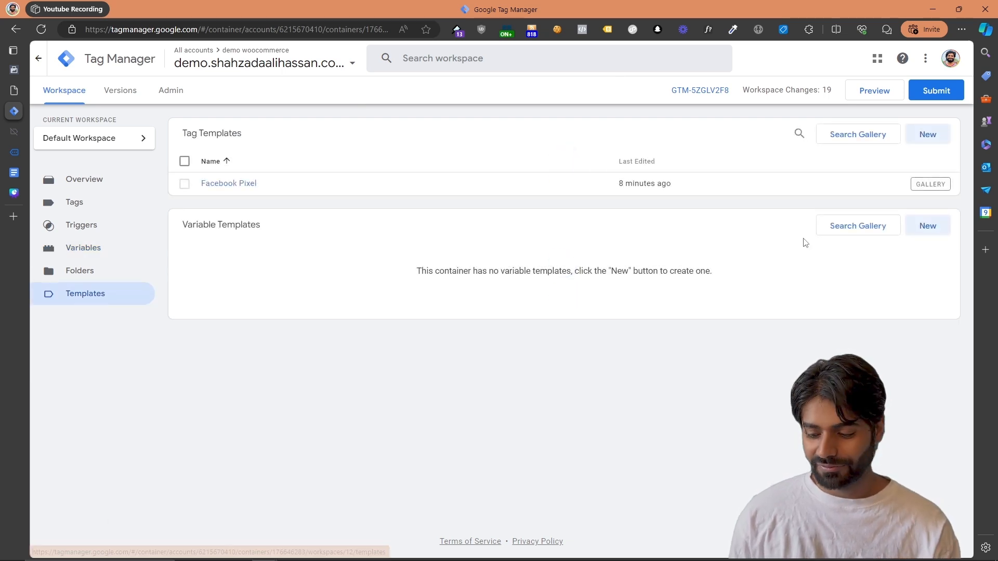
click(858, 226)
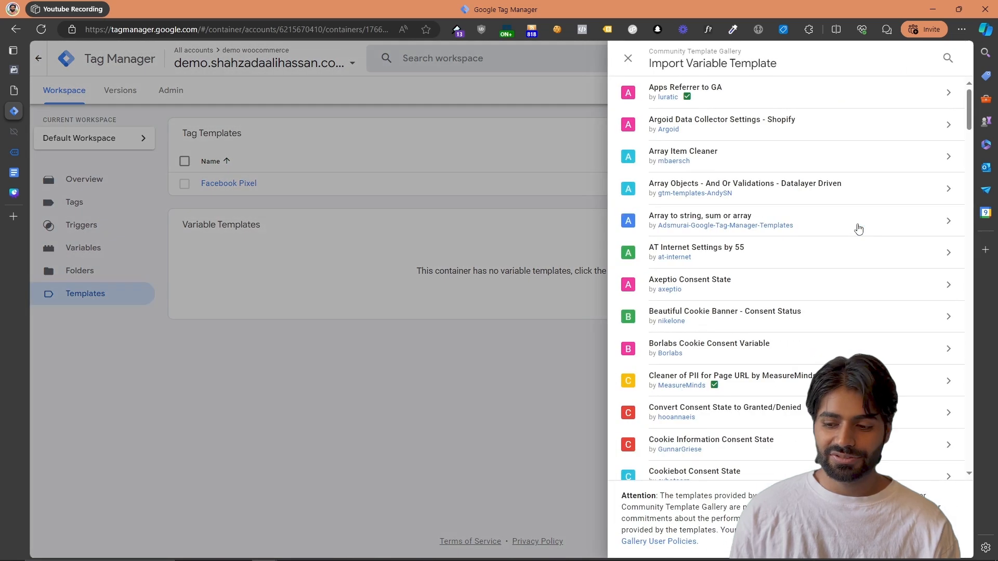
click(949, 57)
text(facebook)
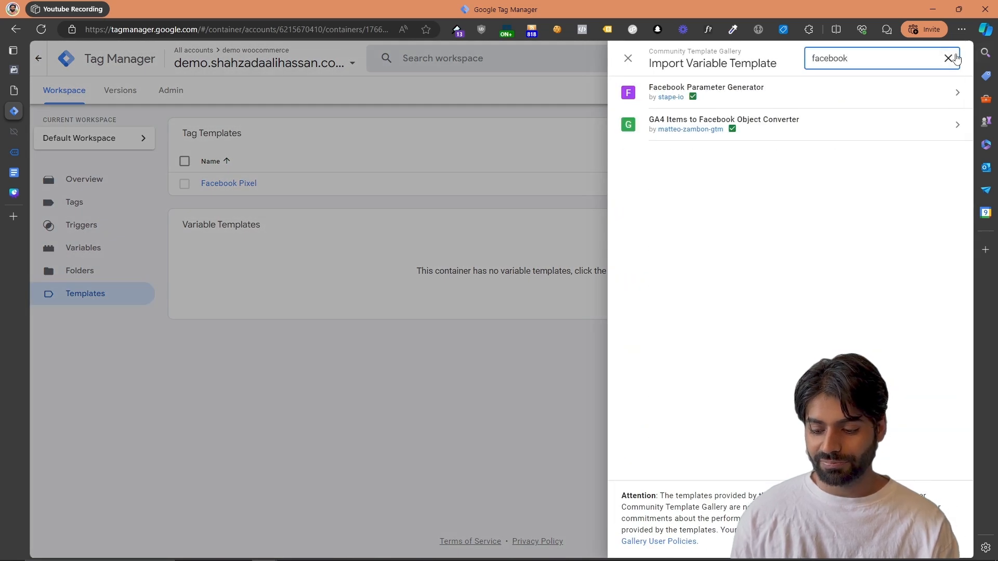
click(889, 91)
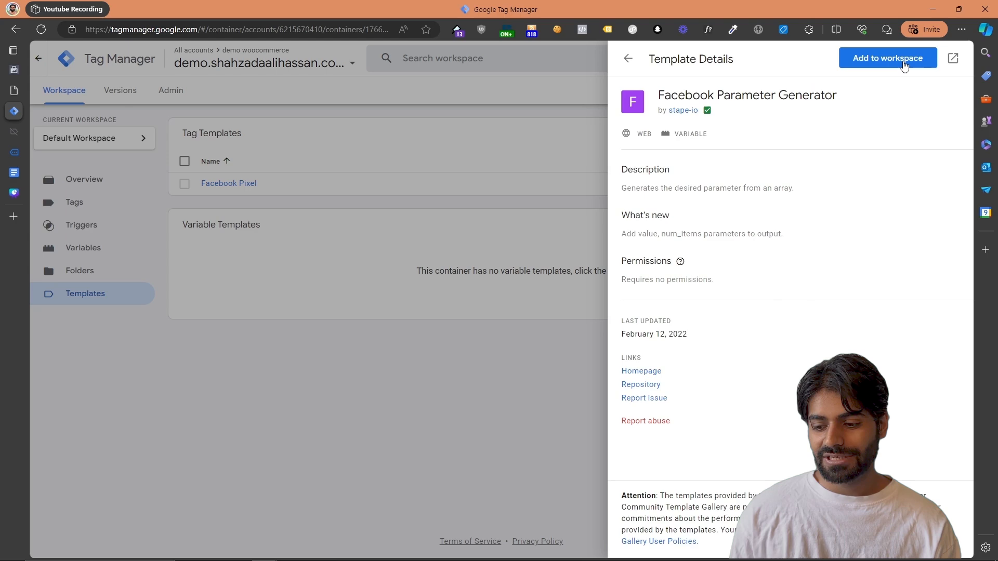
click(903, 61)
click(654, 202)
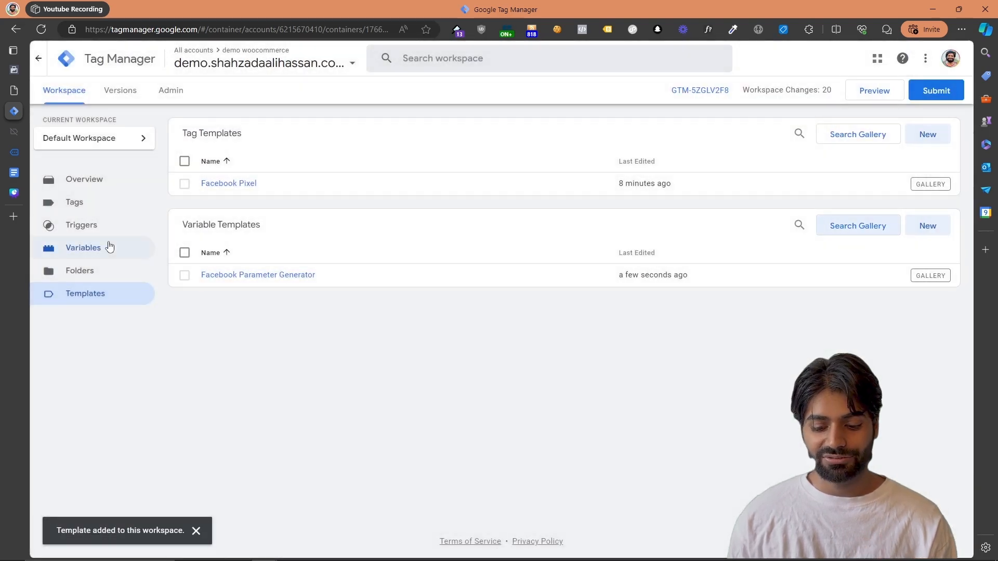
Start a new user-defined variable of type Facebook Parameter Generator
click(106, 247)
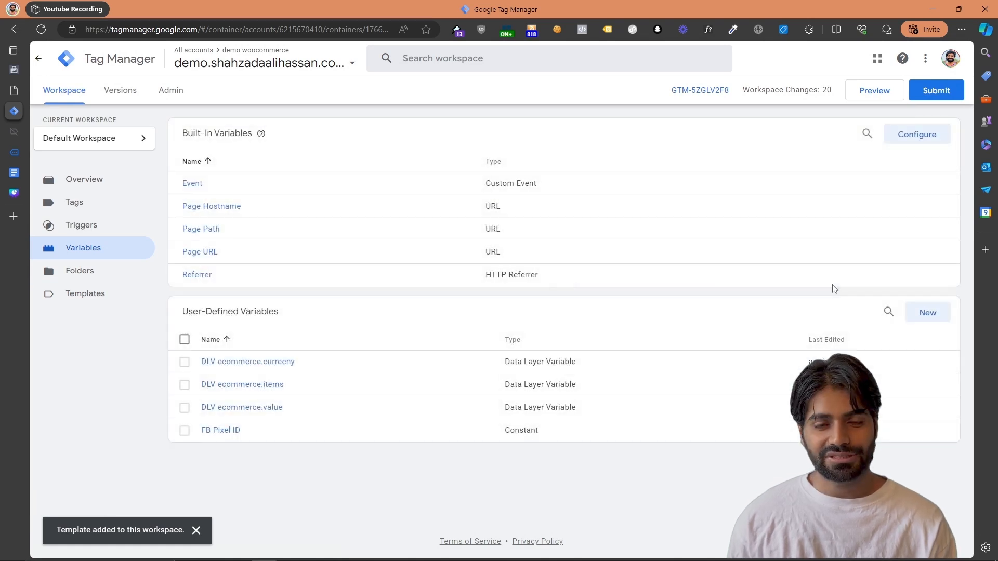
click(906, 314)
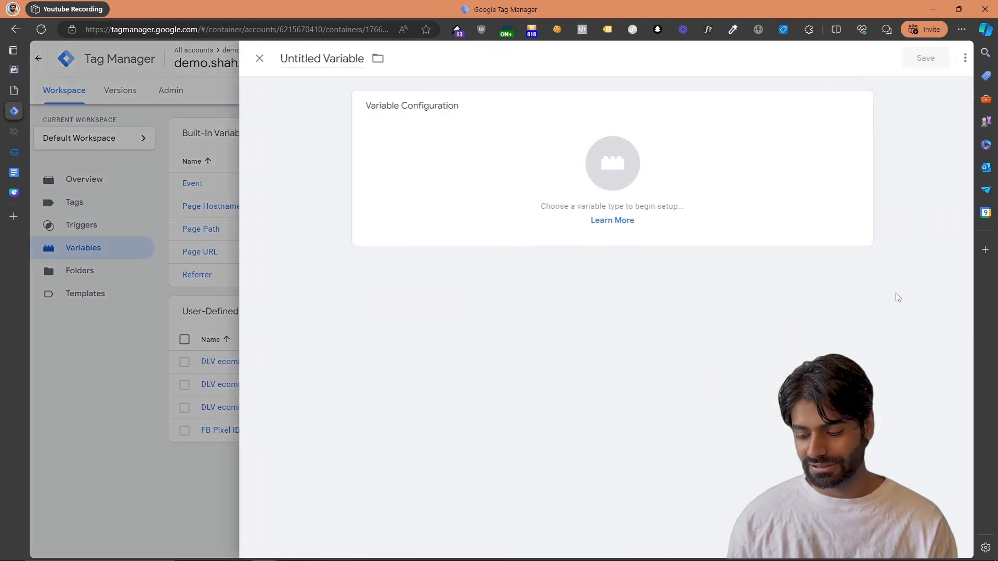
click(611, 159)
click(764, 165)
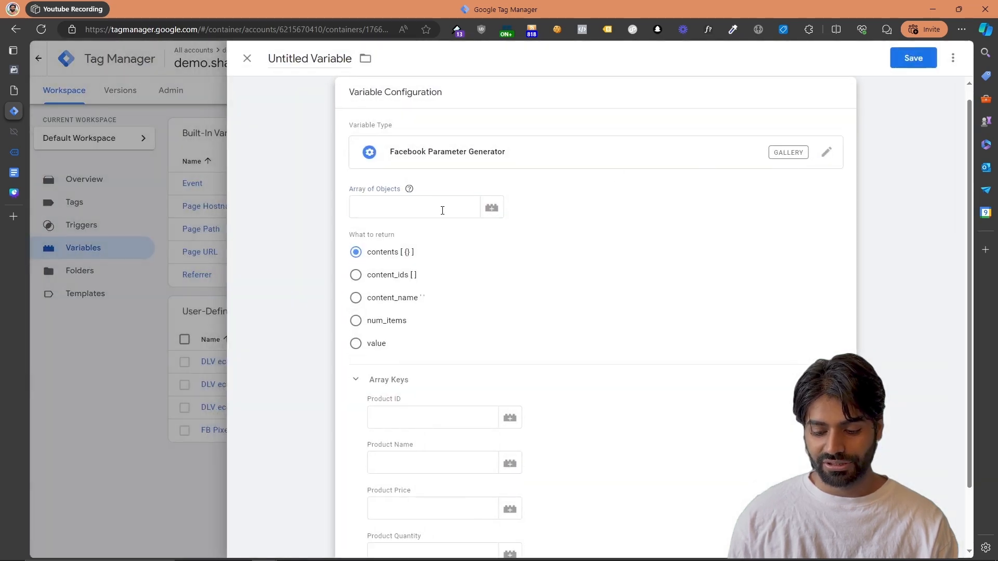
Check the items array in the Tag Assistant API call and set the variable's Array of Objects to {{DLV ecommerce.items}}
click(443, 210)
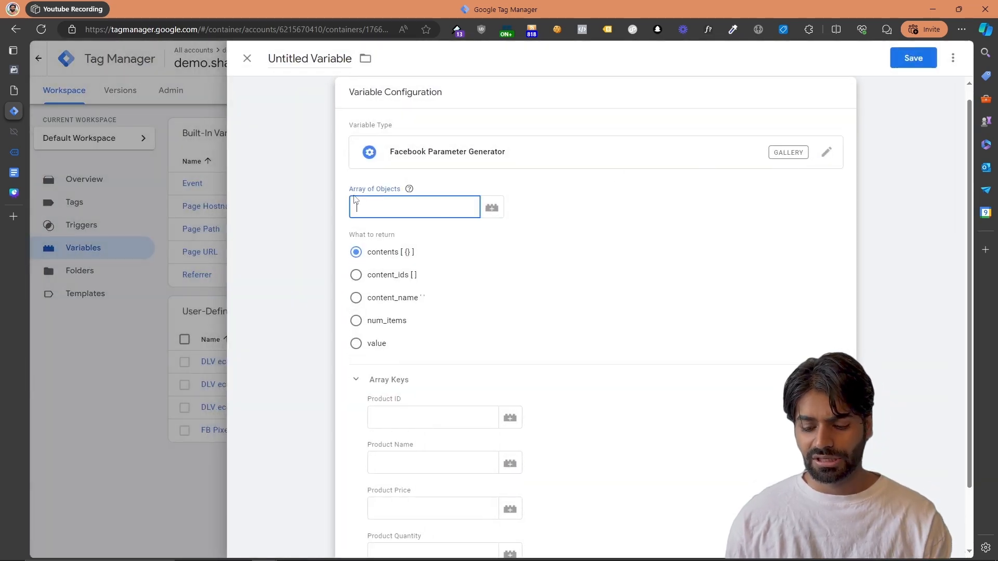
drag(350, 190, 409, 189)
click(377, 204)
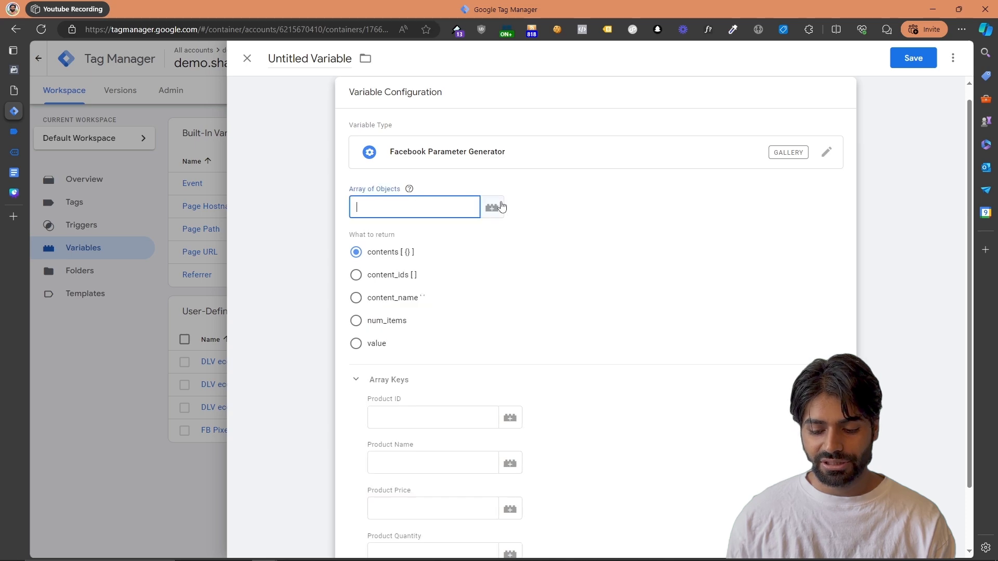
click(14, 132)
scroll(274, 319, down, 2)
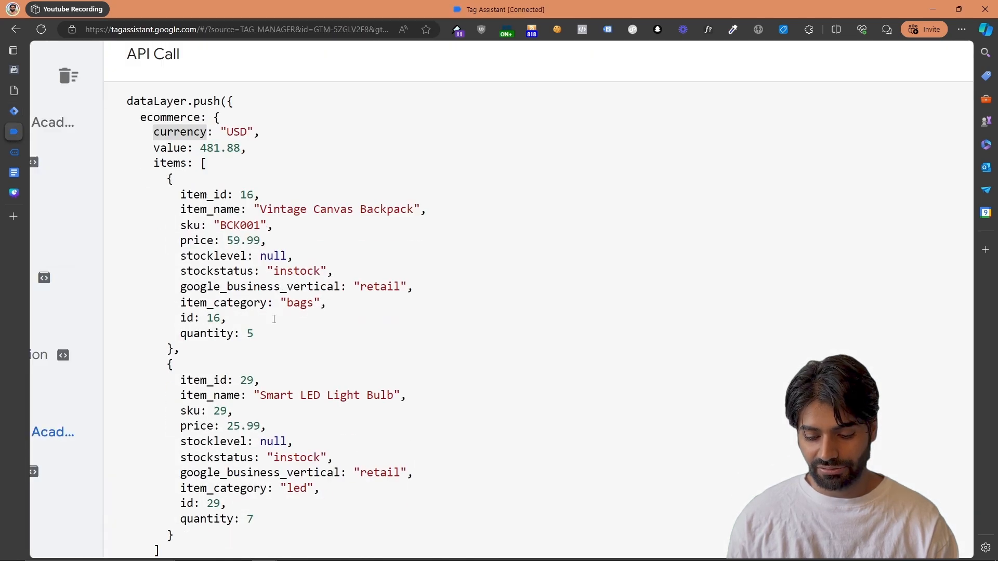
drag(199, 163, 178, 547)
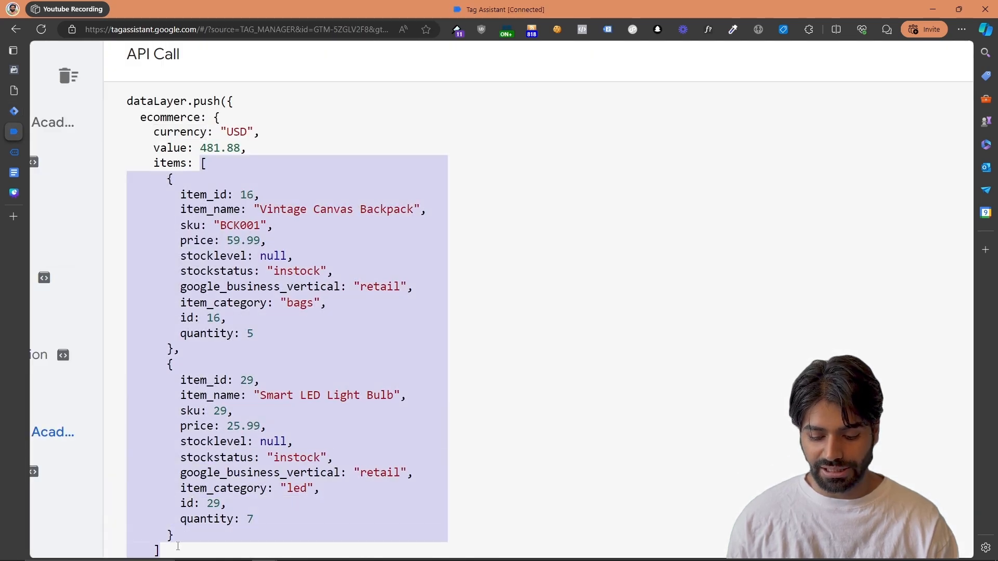
click(14, 110)
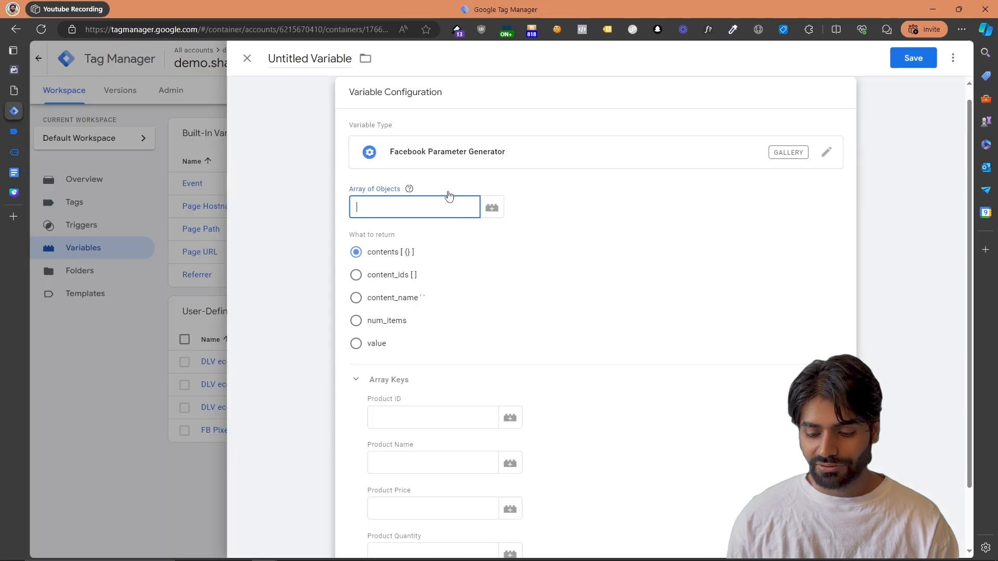
click(492, 208)
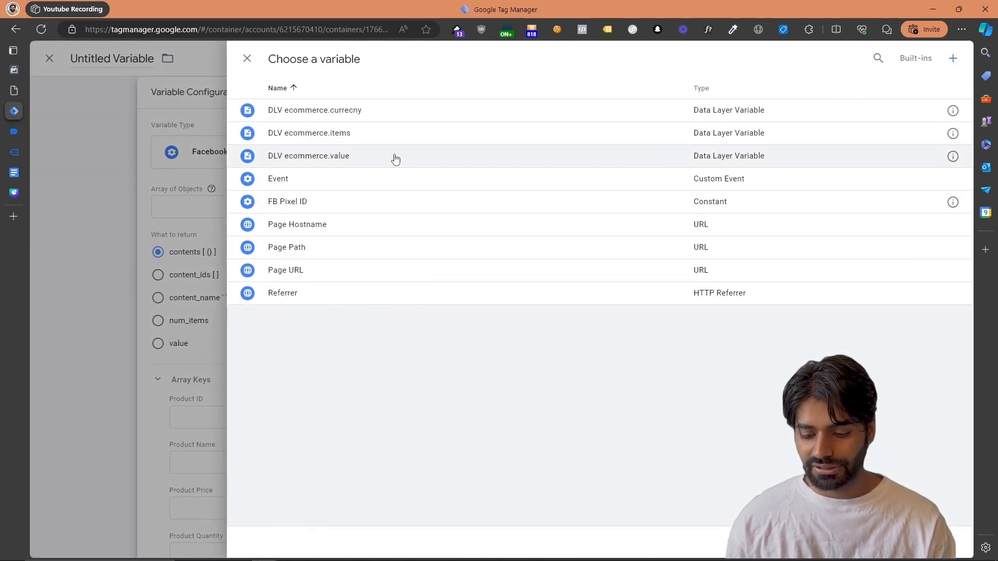
click(391, 138)
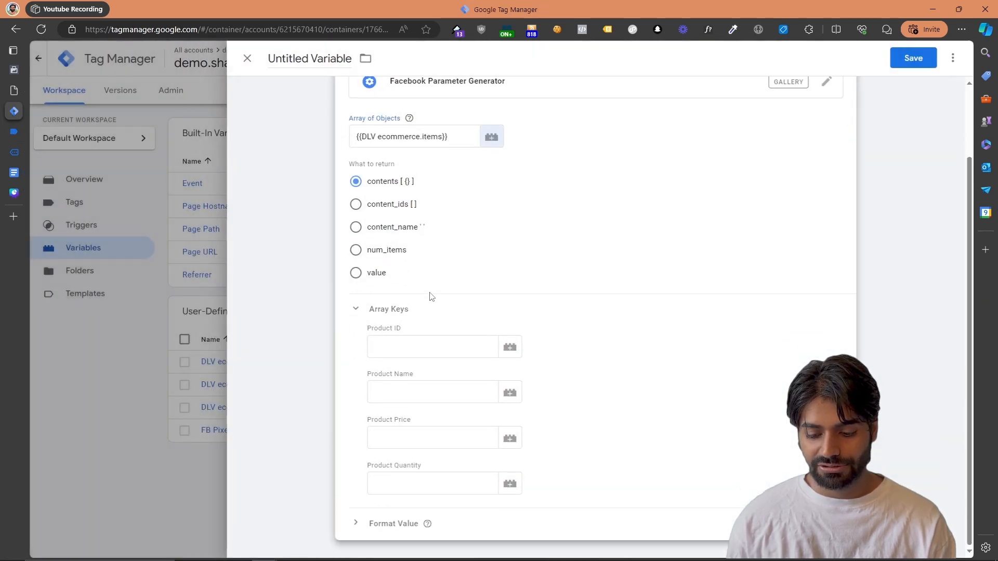
Copy the item_id key from the API call in Tag Assistant into the Product ID array key
drag(367, 330, 406, 335)
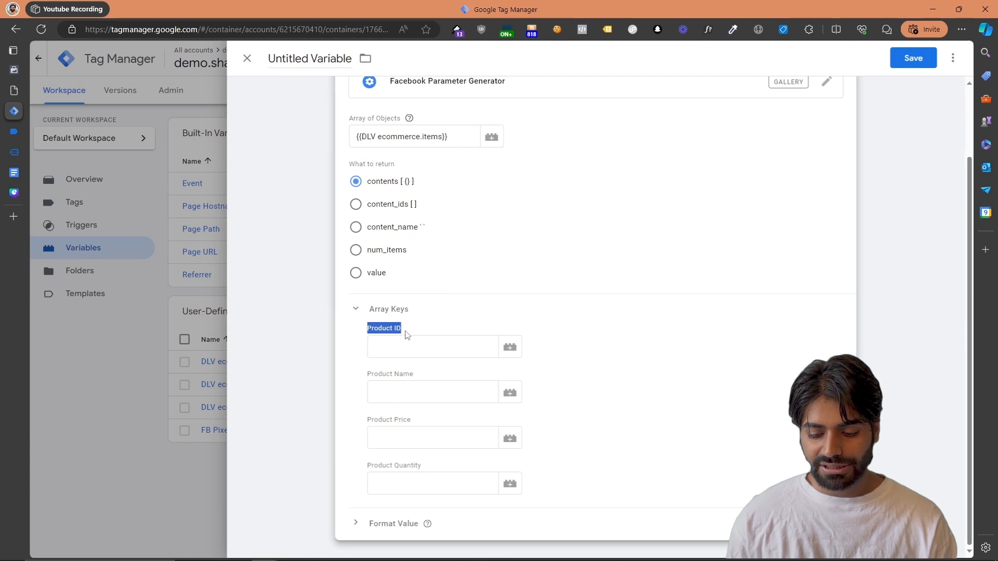
click(14, 133)
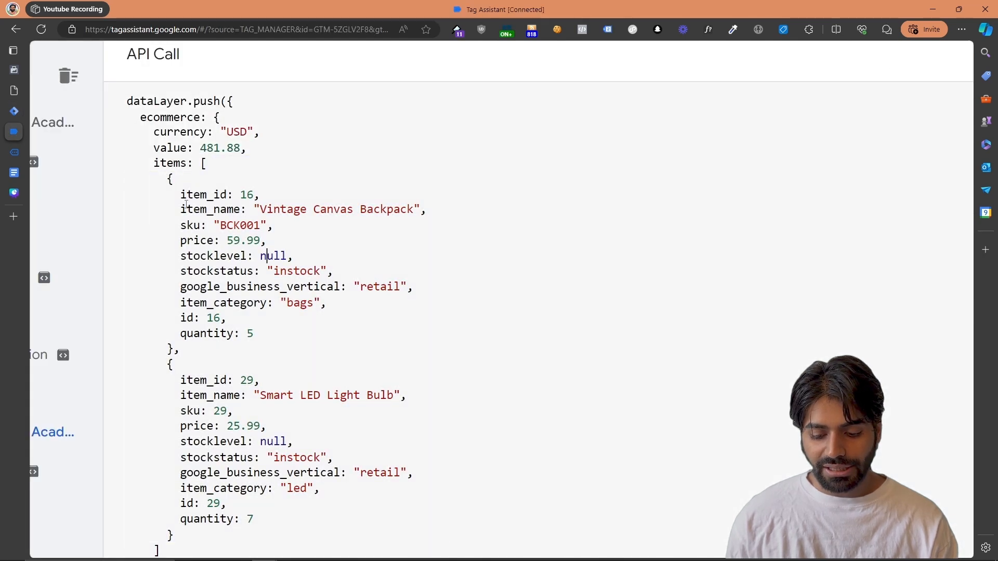
double_click(207, 195)
key(ctrl+c)
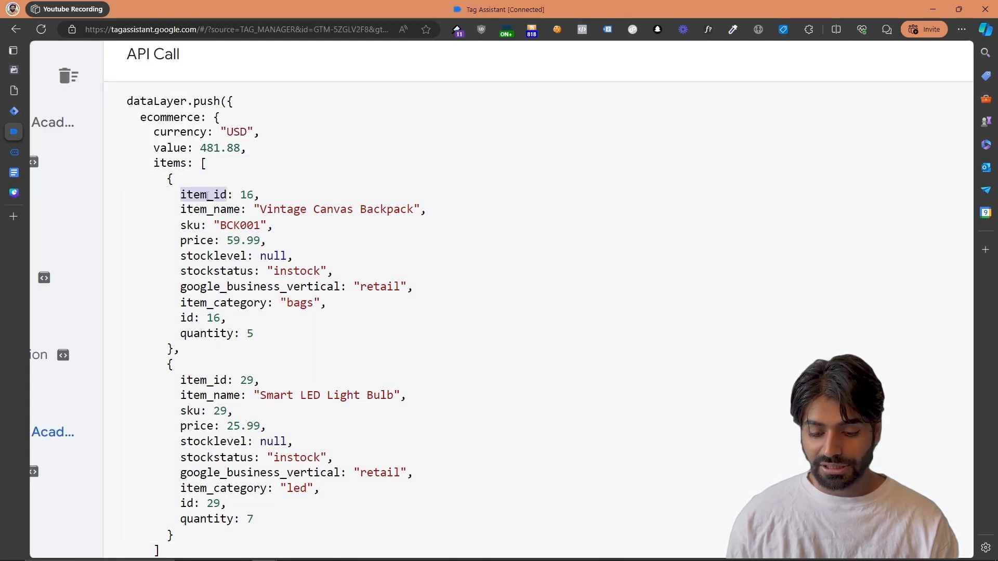
click(14, 110)
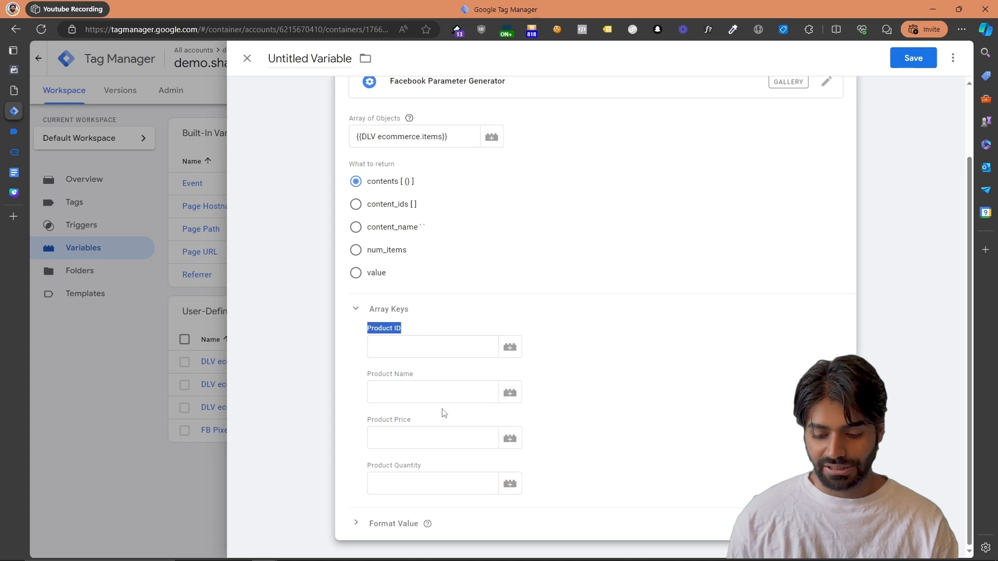
click(403, 350)
key(ctrl+v)
Copy the item_name key from the API call in Tag Assistant into the Product Name array key
click(8, 133)
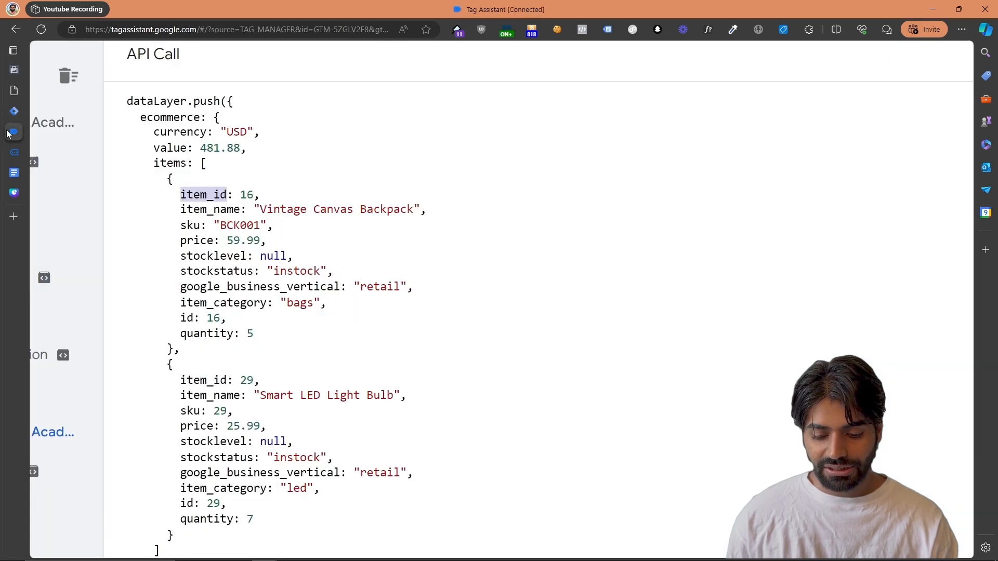
double_click(180, 210)
key(ctrl+c)
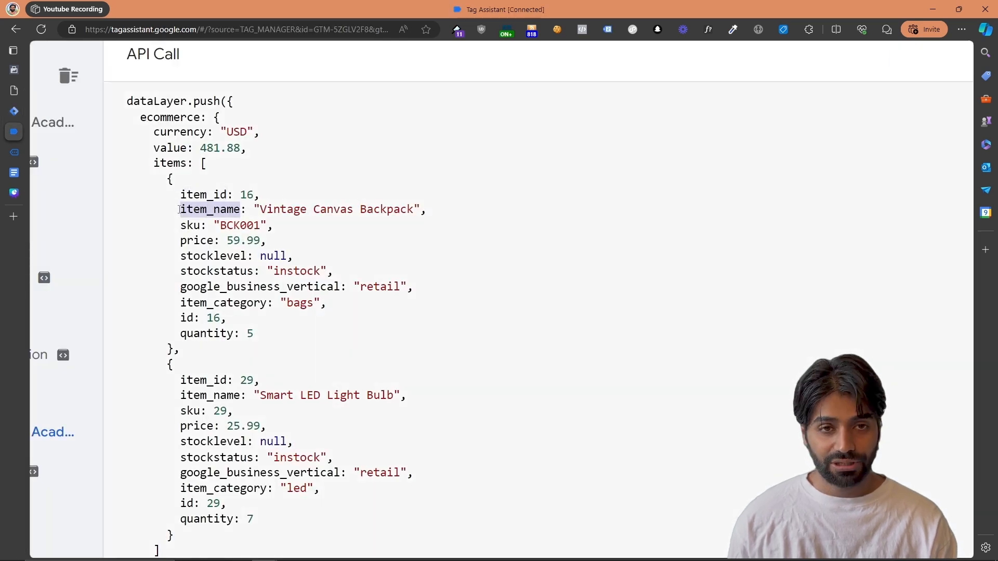
key(ctrl+0)
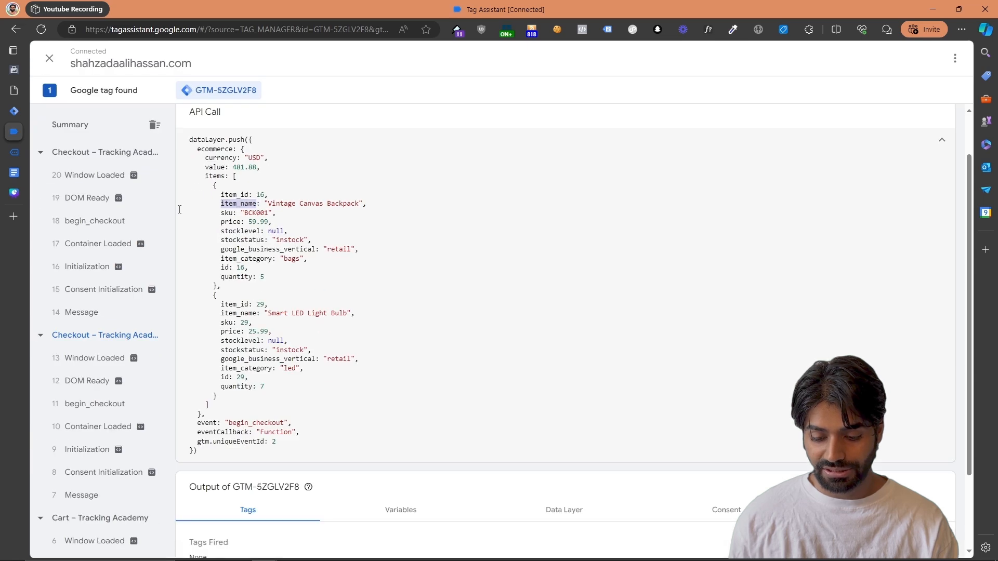
click(13, 111)
click(399, 395)
key(ctrl+v)
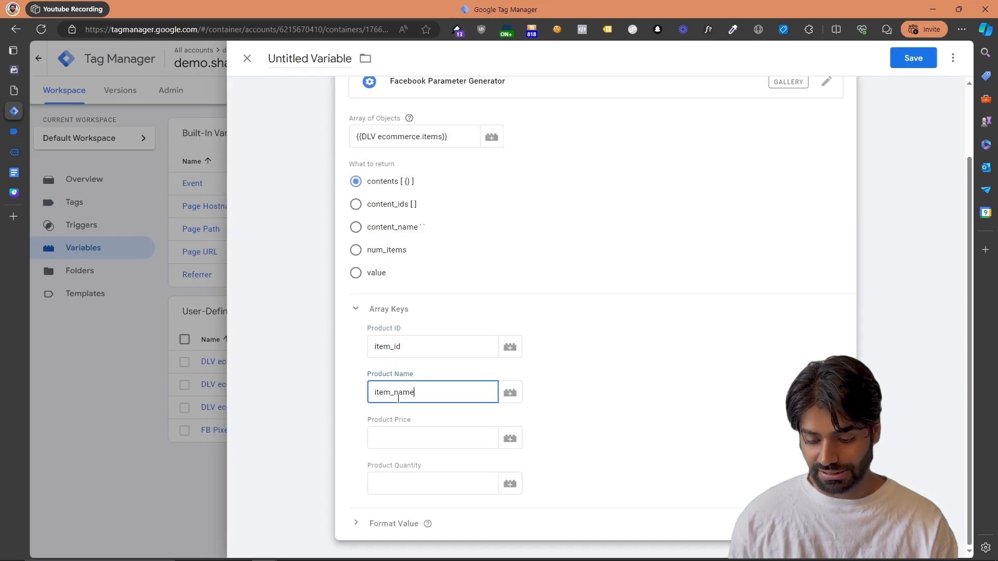
Copy the price key from the API call in Tag Assistant into the Product Price array key
click(23, 131)
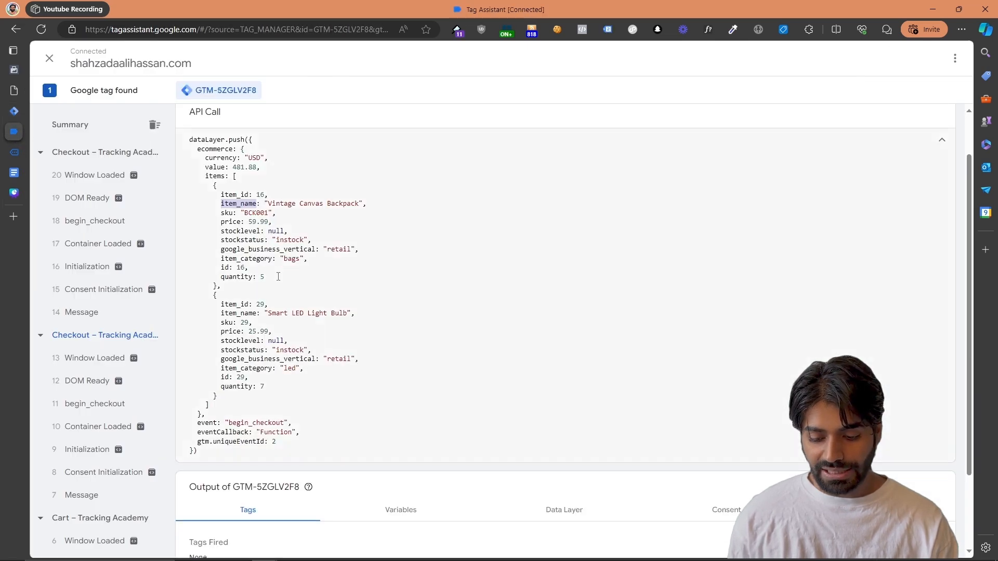
click(230, 256)
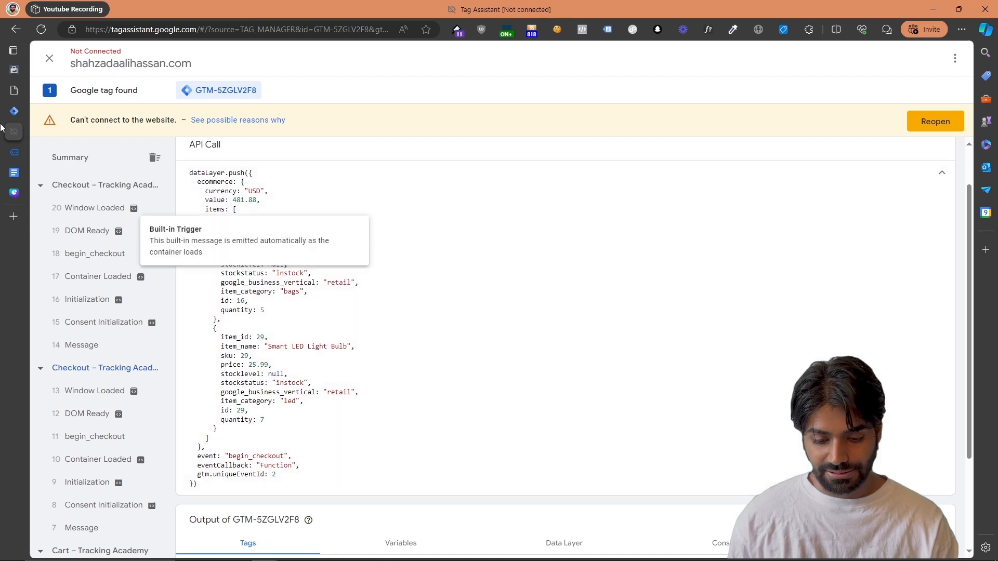
click(31, 110)
click(399, 446)
text(price)
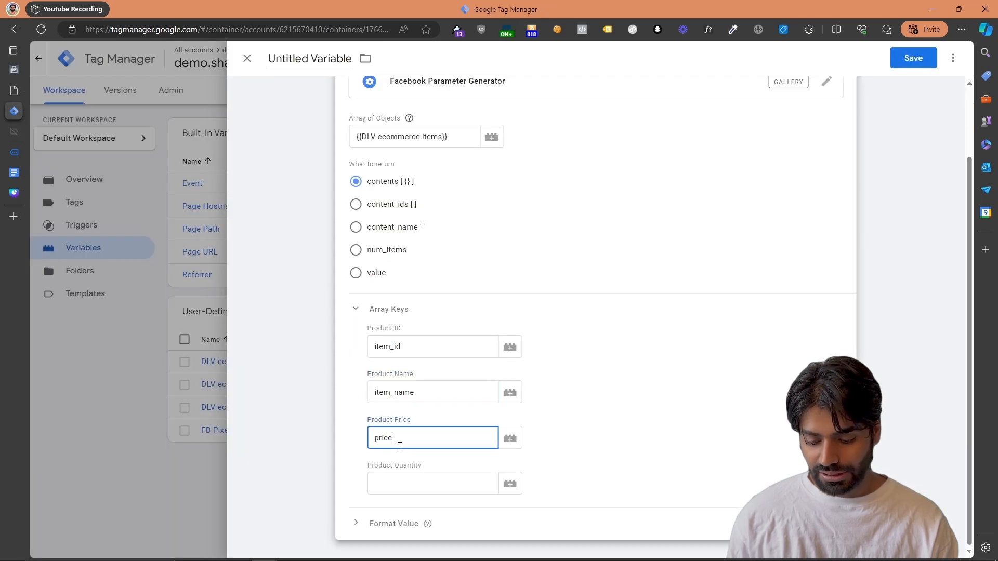
Copy the quantity key from the API call in Tag Assistant into the Product Quantity array key
click(14, 136)
double_click(233, 311)
key(ctrl+c)
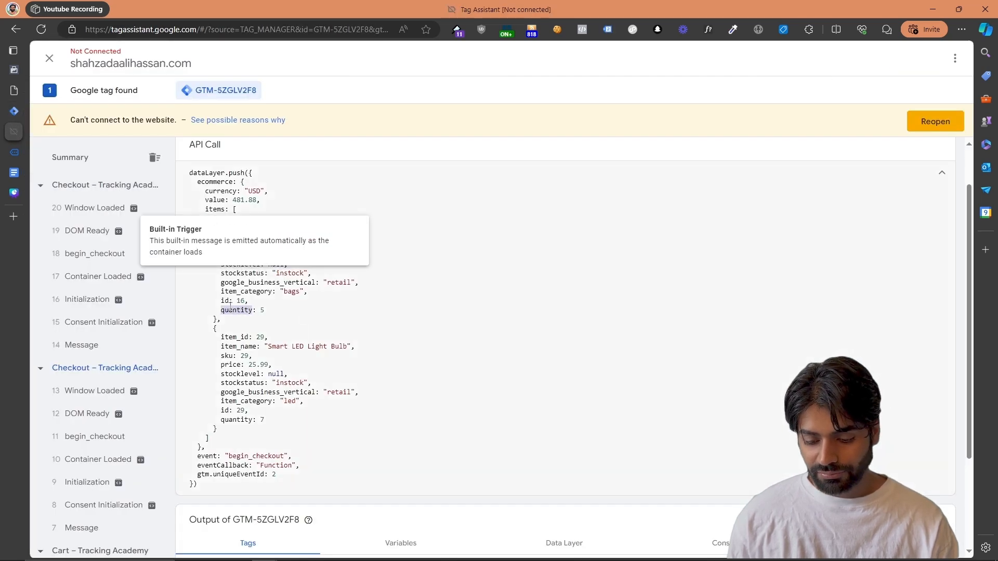
click(15, 112)
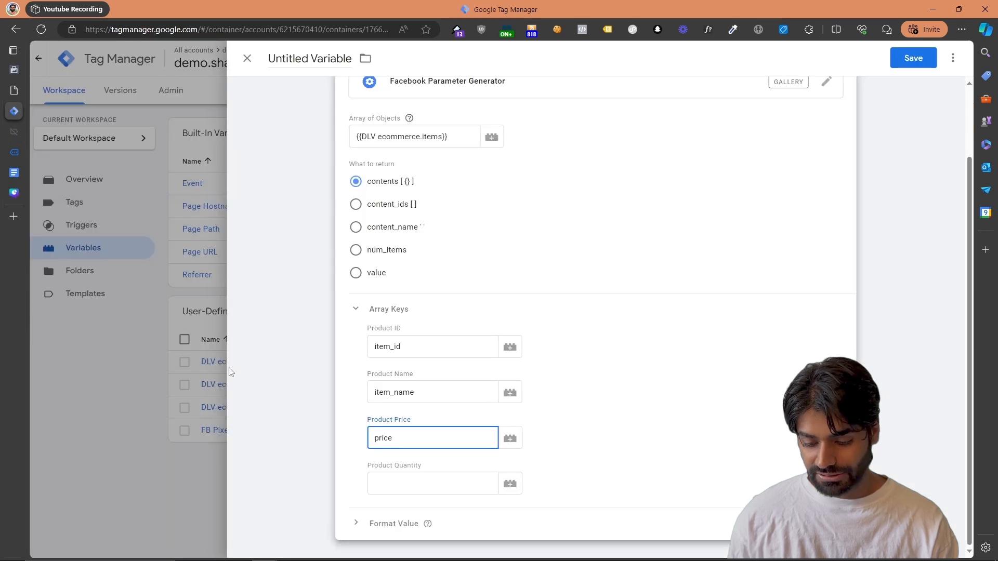
click(403, 491)
key(ctrl+v)
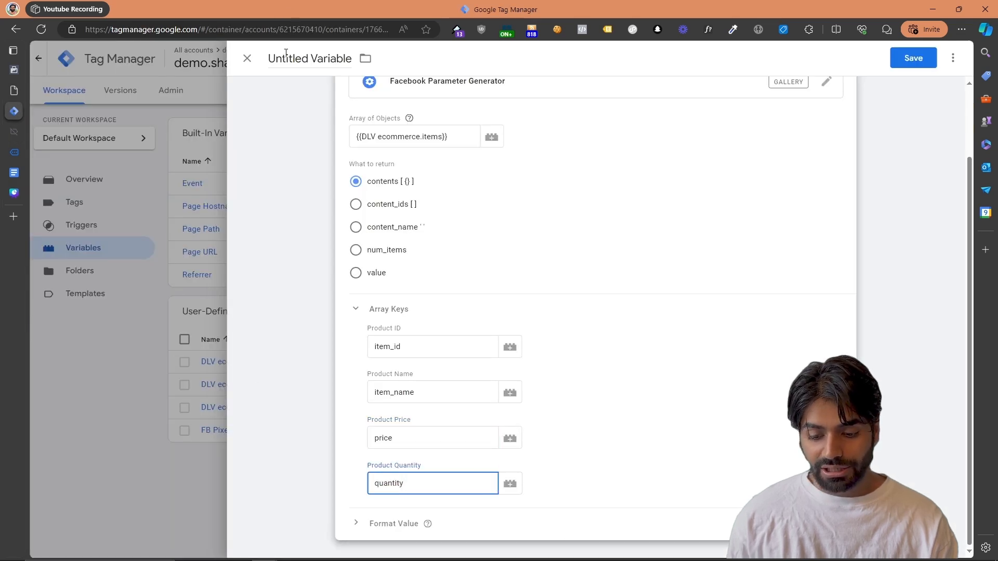
Name the Facebook Parameter Generator variable FPG EI Contents and save it
click(286, 57)
text(FPG)
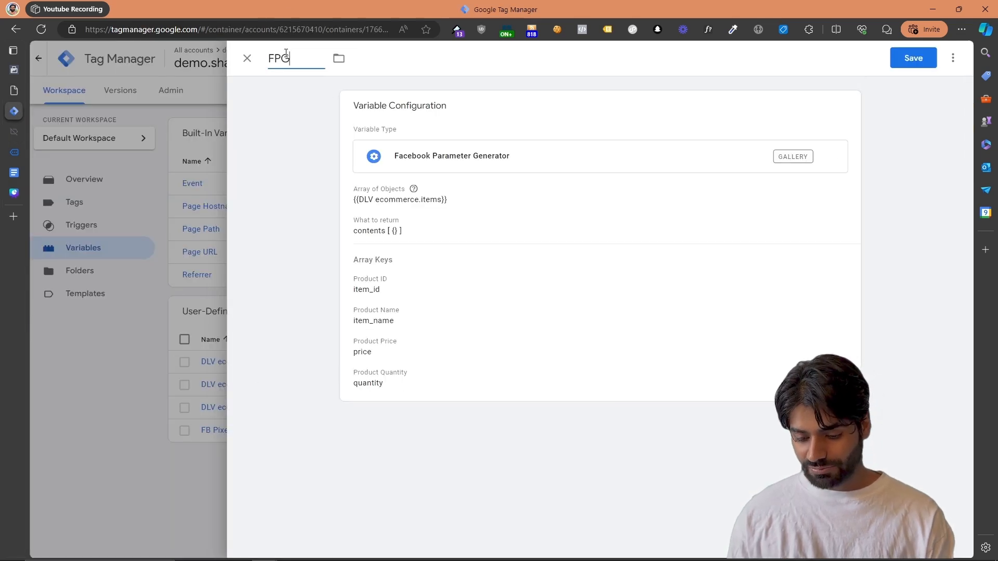
text( El)
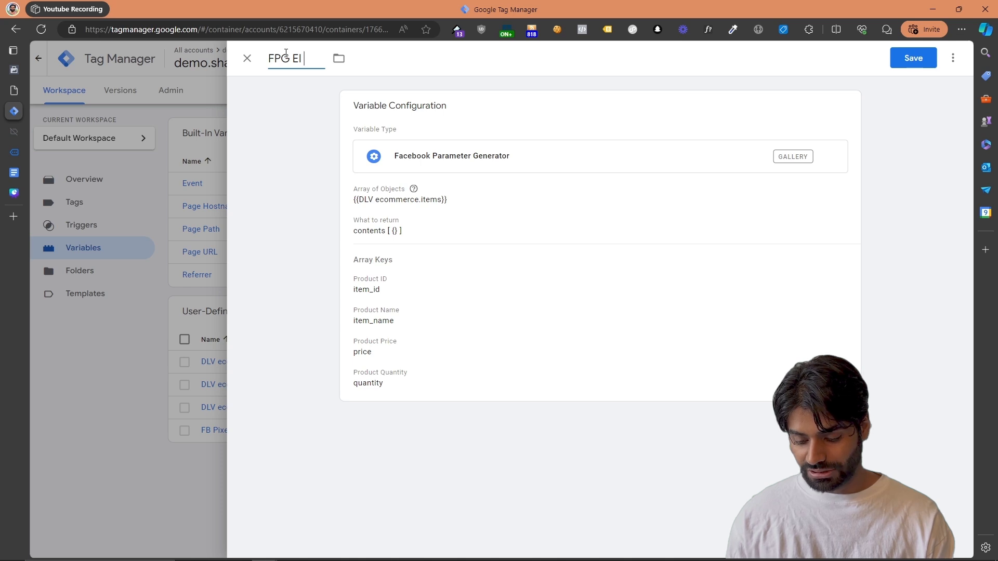
text(EI Contents)
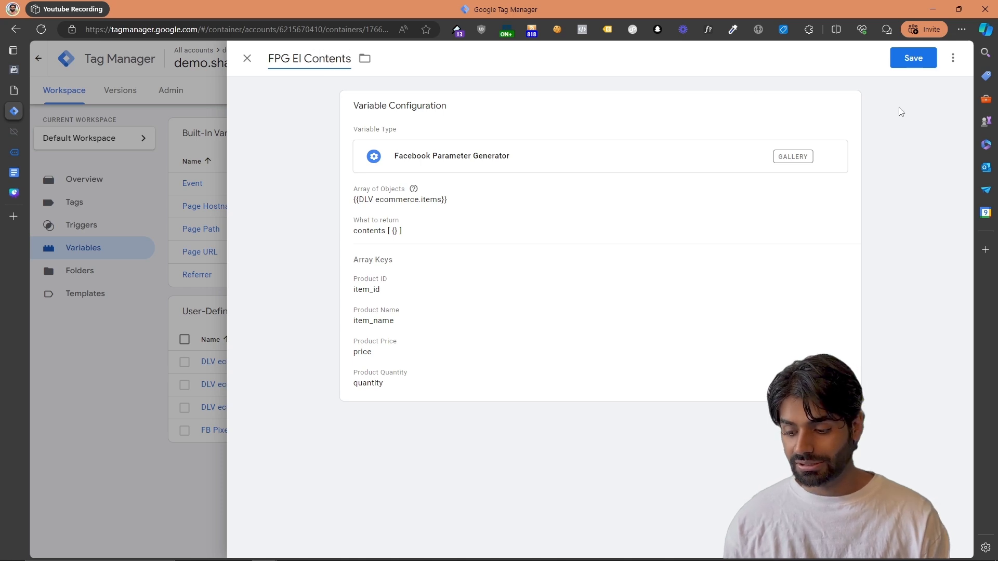
click(920, 62)
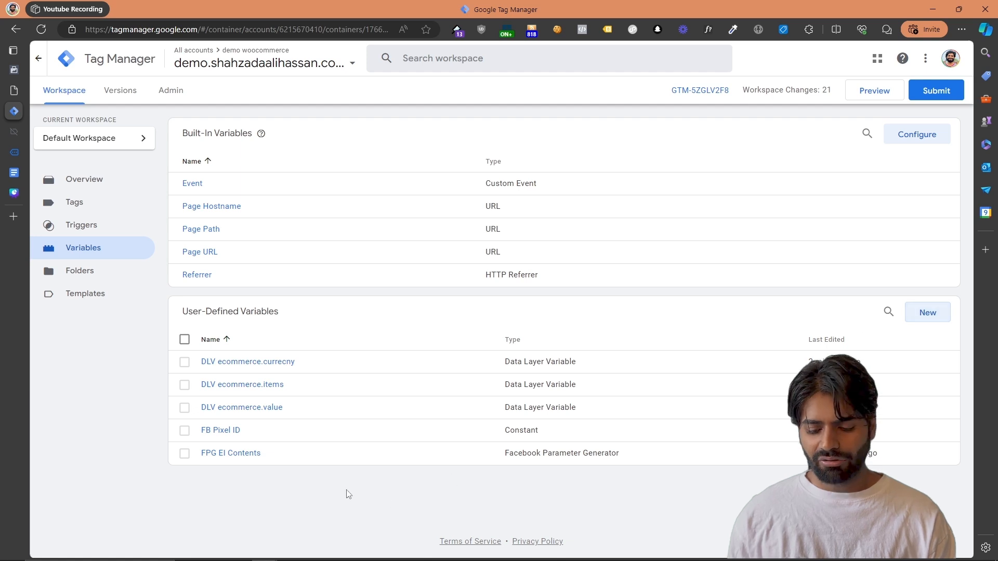
Make a copy of the FPG EI Contents variable and set it to return content_ids
click(239, 456)
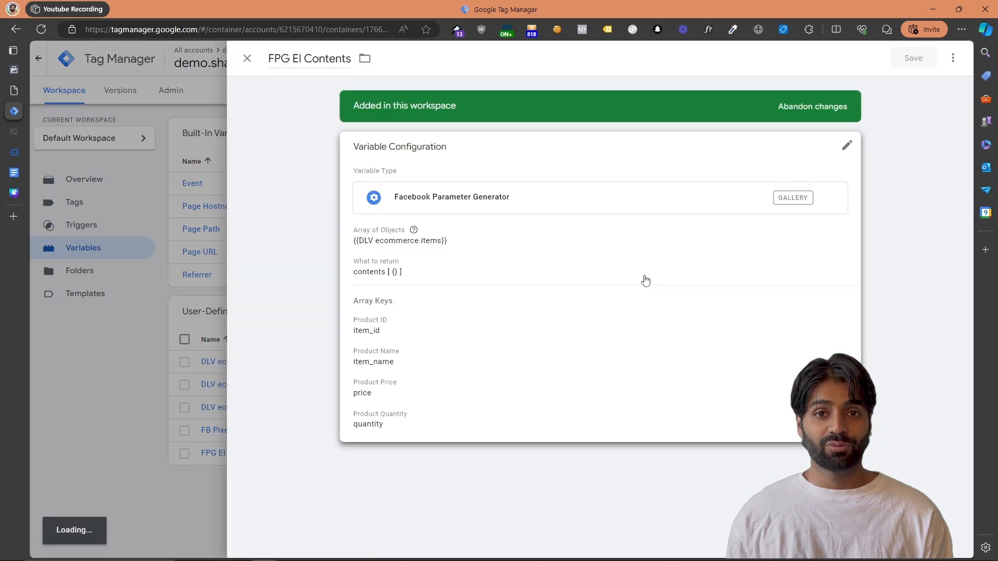
click(953, 58)
click(920, 85)
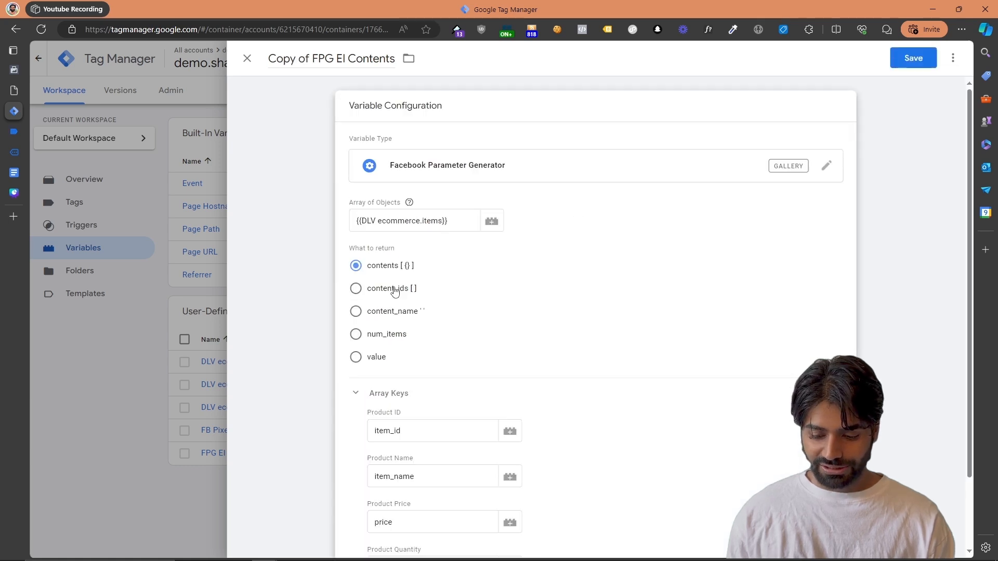
click(393, 290)
Rename the copied variable as FPG EI Content IDs and save it
drag(311, 61, 266, 62)
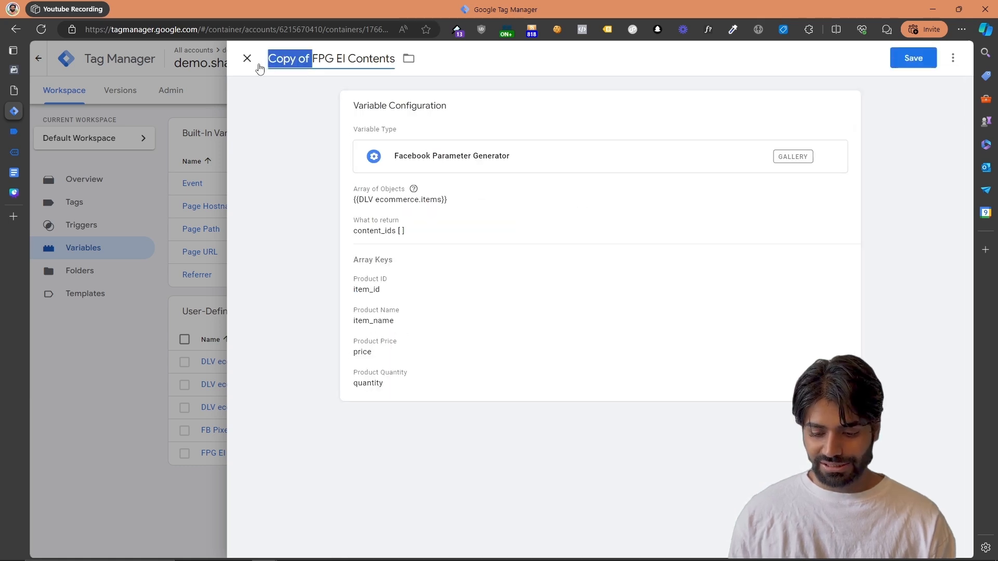
key(BackSpace)
text(IDS)
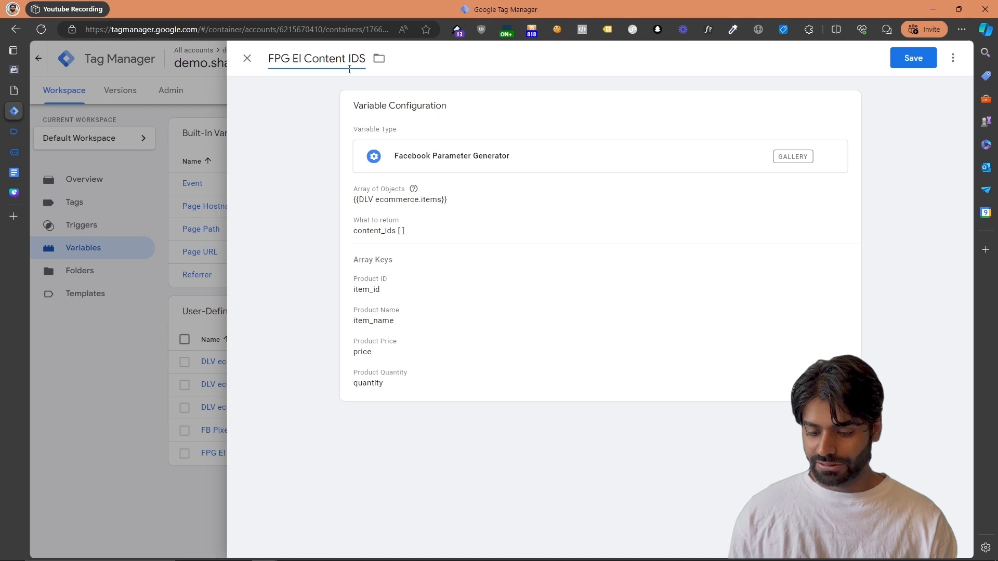
key(BackSpace)
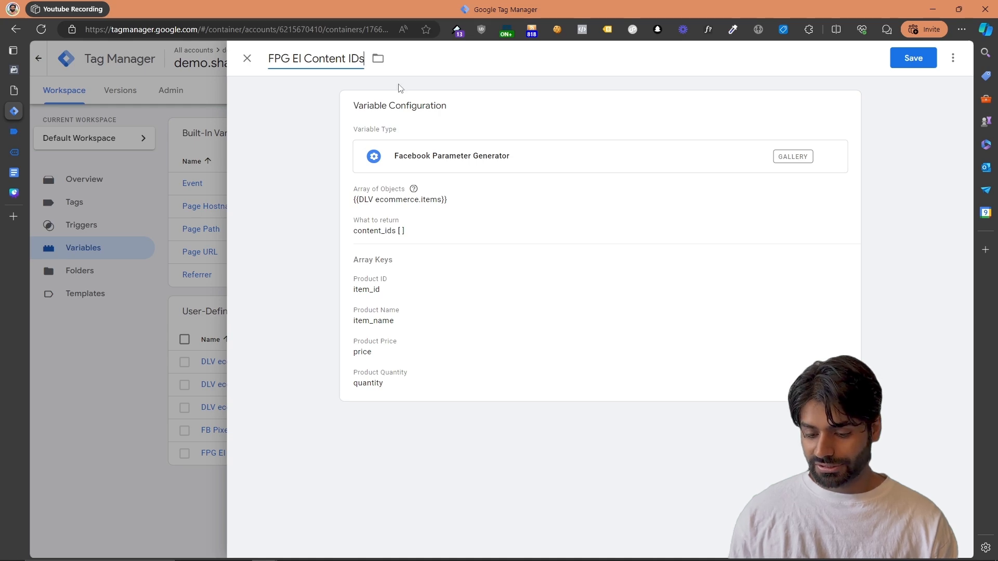
click(913, 57)
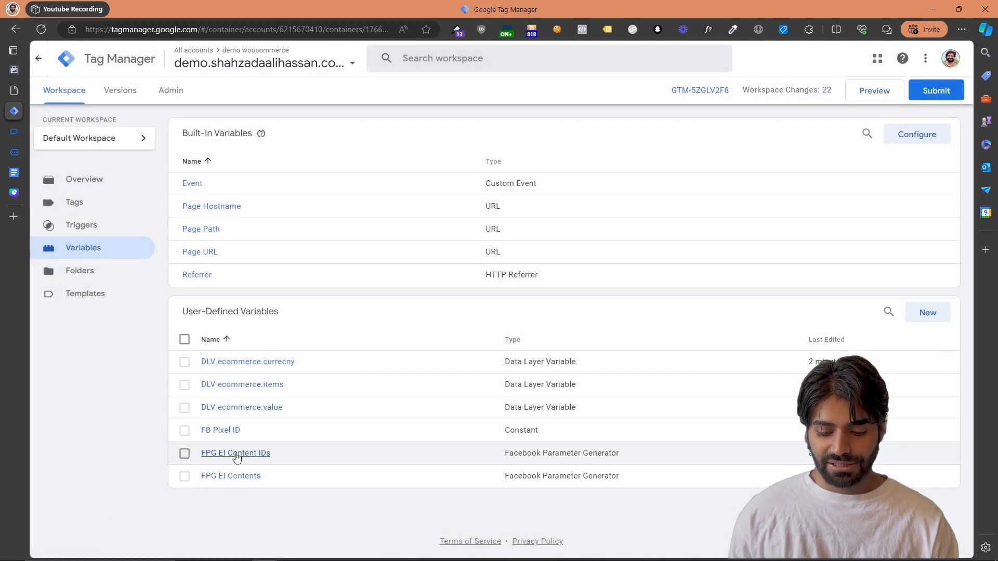
Make a copy of the FPG EI Content IDs variable and set it to return content_name
click(229, 452)
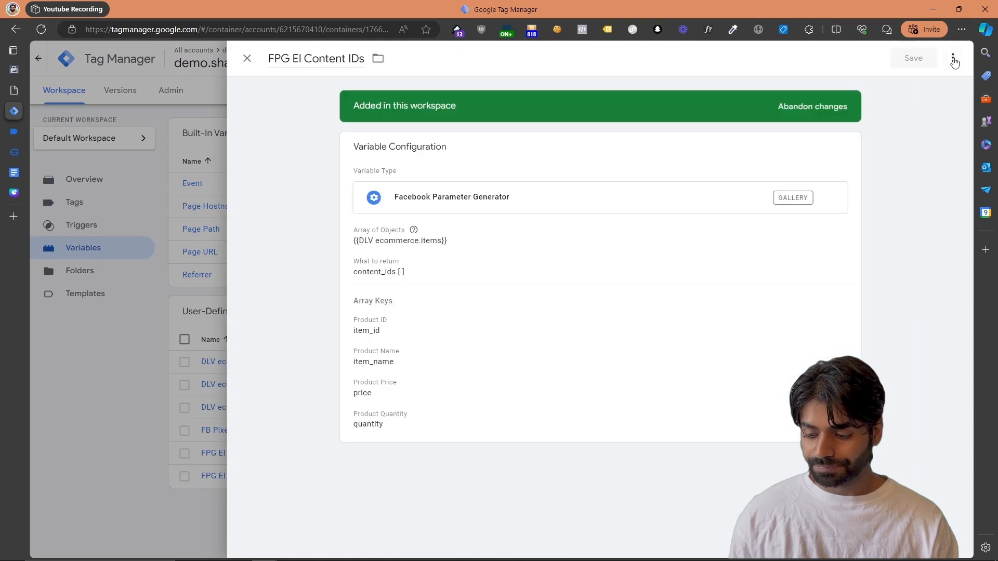
click(954, 58)
click(933, 82)
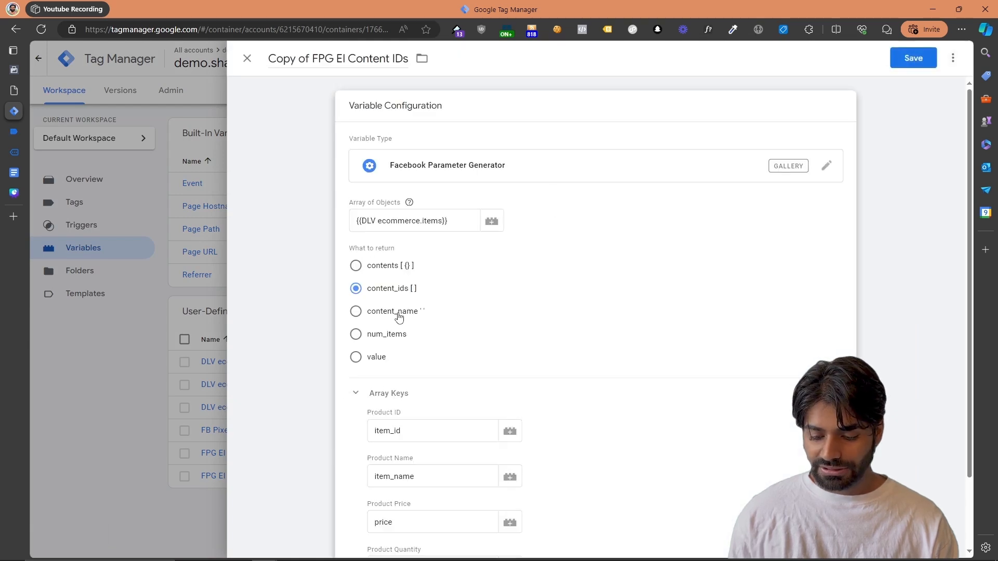
click(399, 313)
Rename the copied variable as FPG EI Content Name and save it
drag(312, 59, 249, 73)
key(BackSpace)
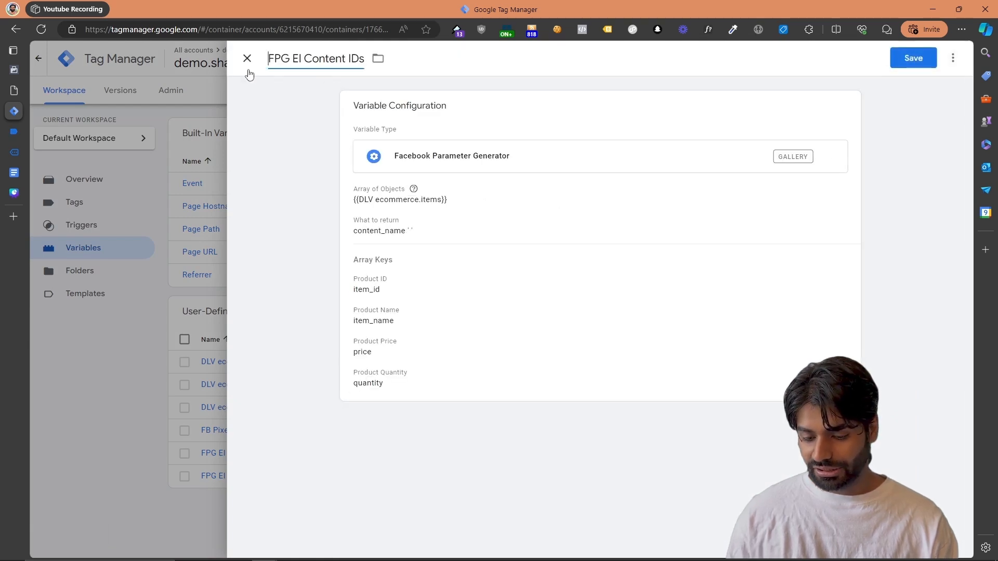
key(ctrl+Right)
key(ctrl+Right)
key(ctrl+Right)
key(BackSpace)
key(BackSpace)
key(BackSpace)
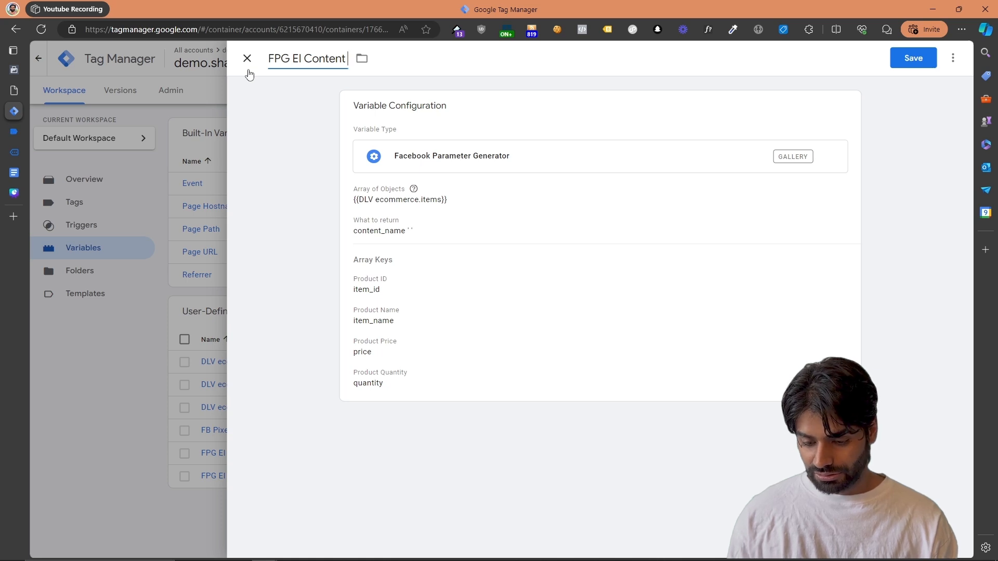
text(Name)
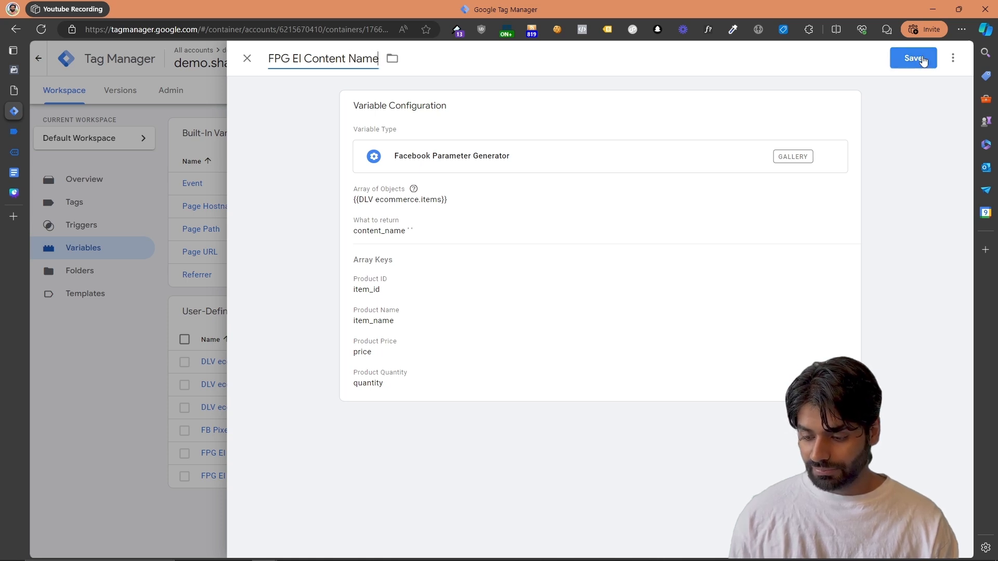
click(913, 58)
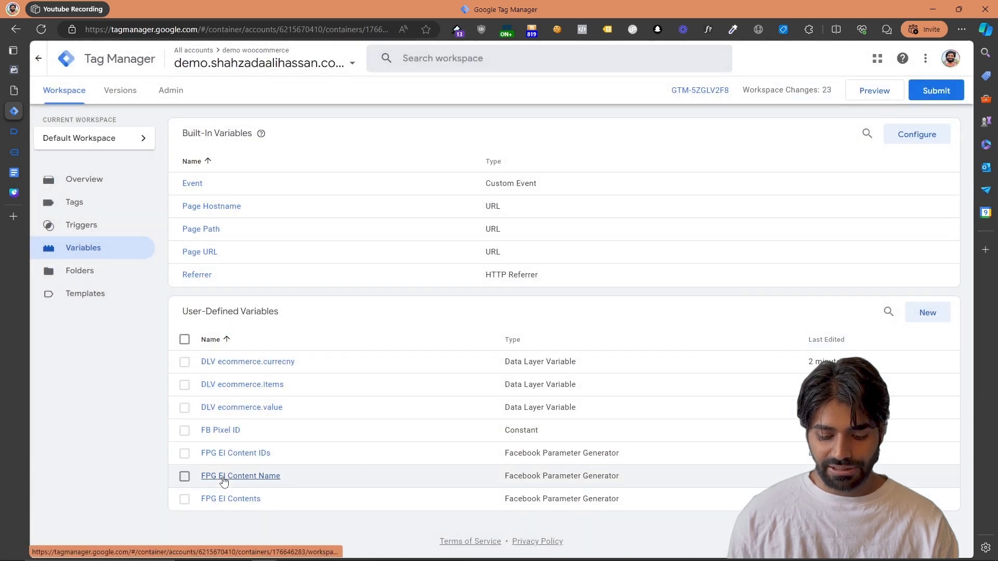
Make a copy of the FPG EI Content Name variable and set it to return num_items
click(221, 476)
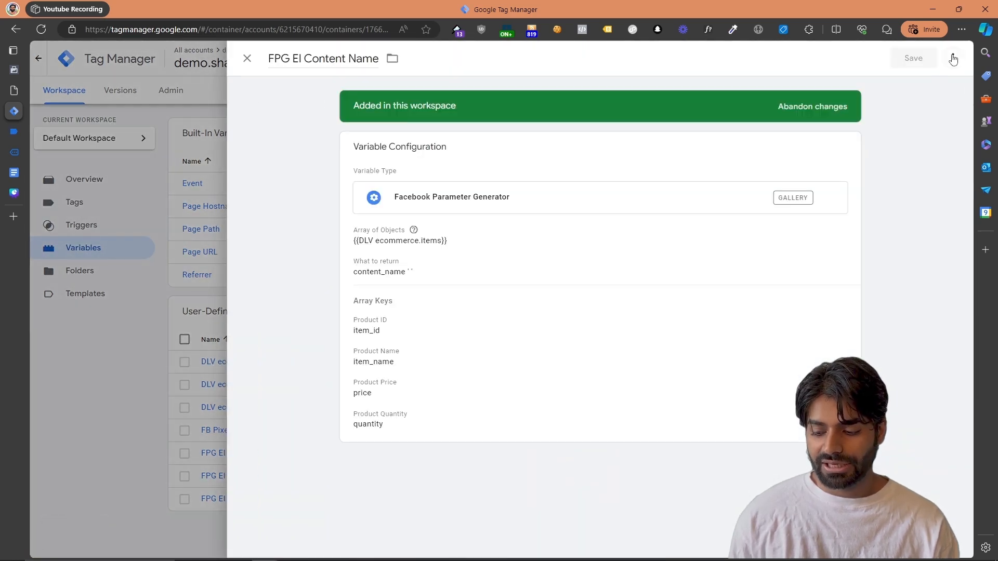
click(953, 59)
click(930, 82)
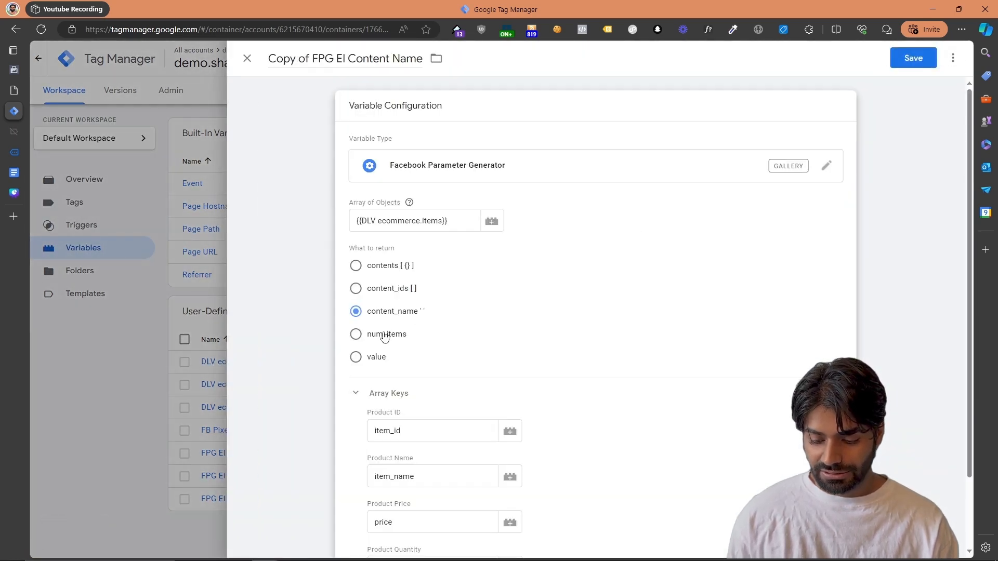
click(384, 336)
Rename the copied variable as FPG EI Num Items and save it
drag(312, 52, 250, 60)
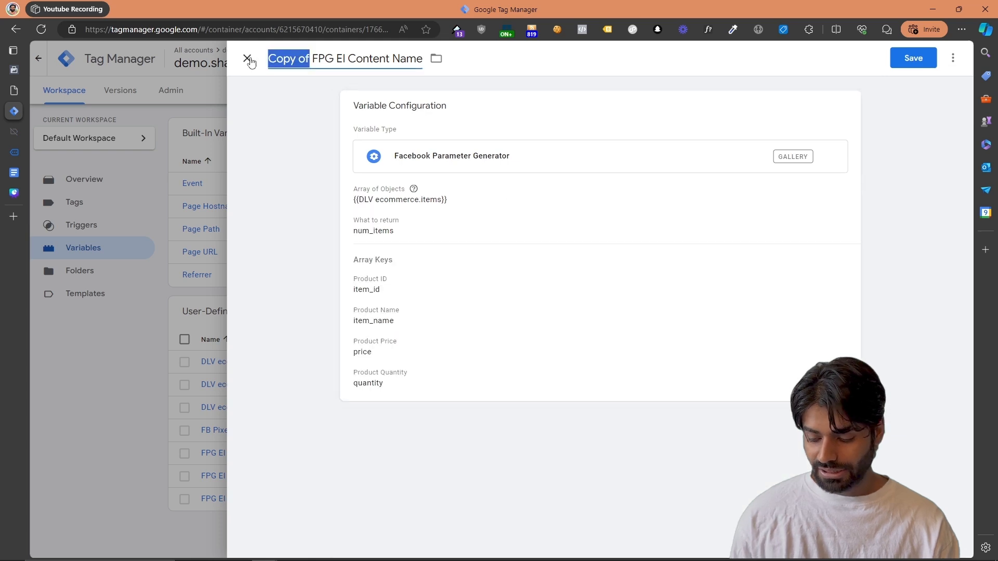
key(BackSpace)
key(ctrl+BackSpace)
key(ctrl+Delete)
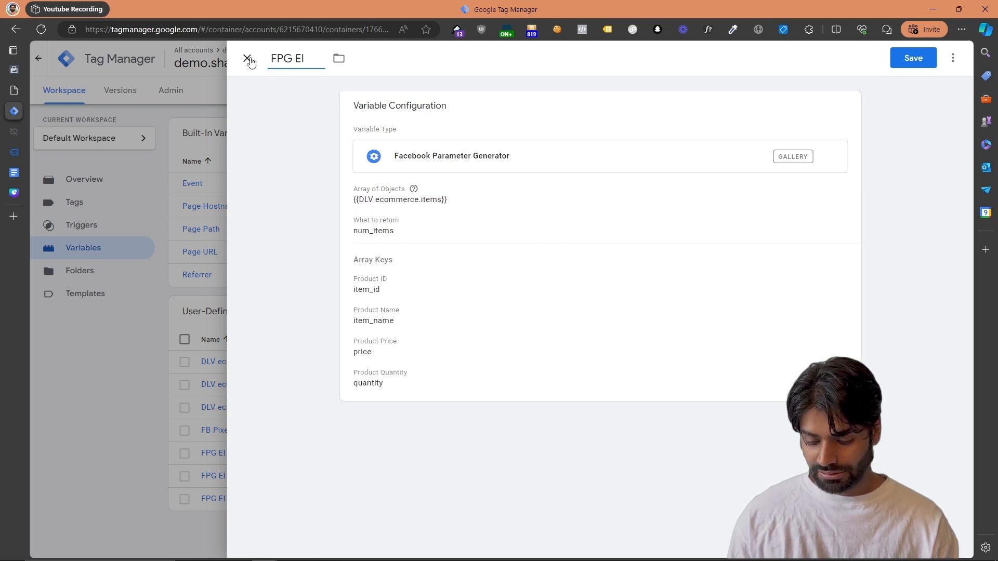
text(Num Items)
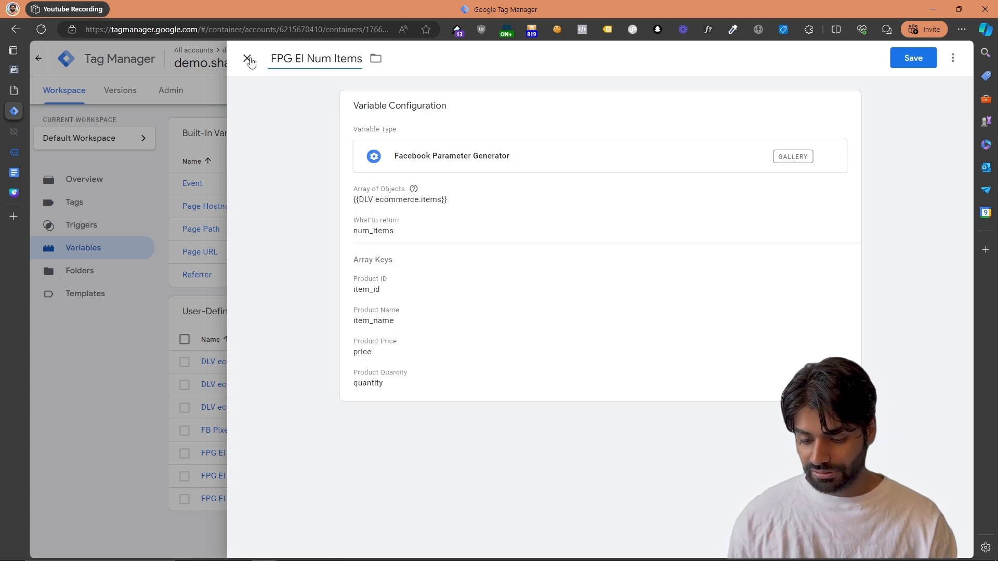
click(921, 66)
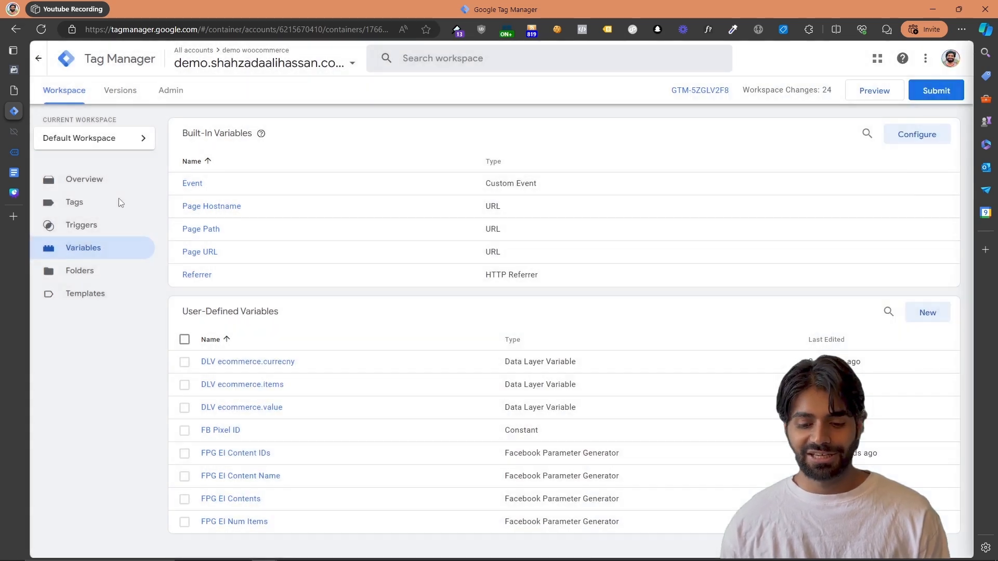
Start a new tag and create a trigger of type Custom Event for it
click(119, 203)
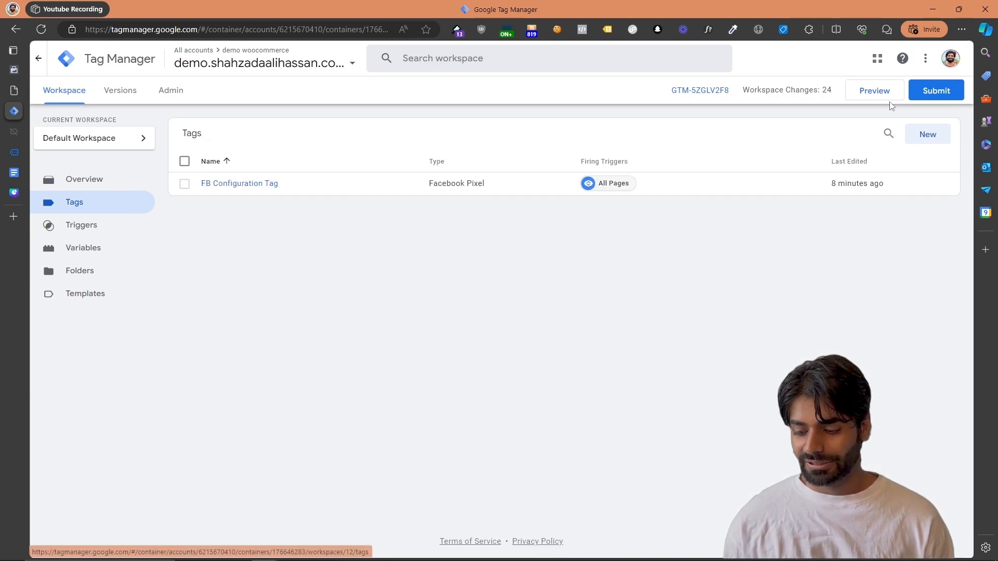
click(923, 134)
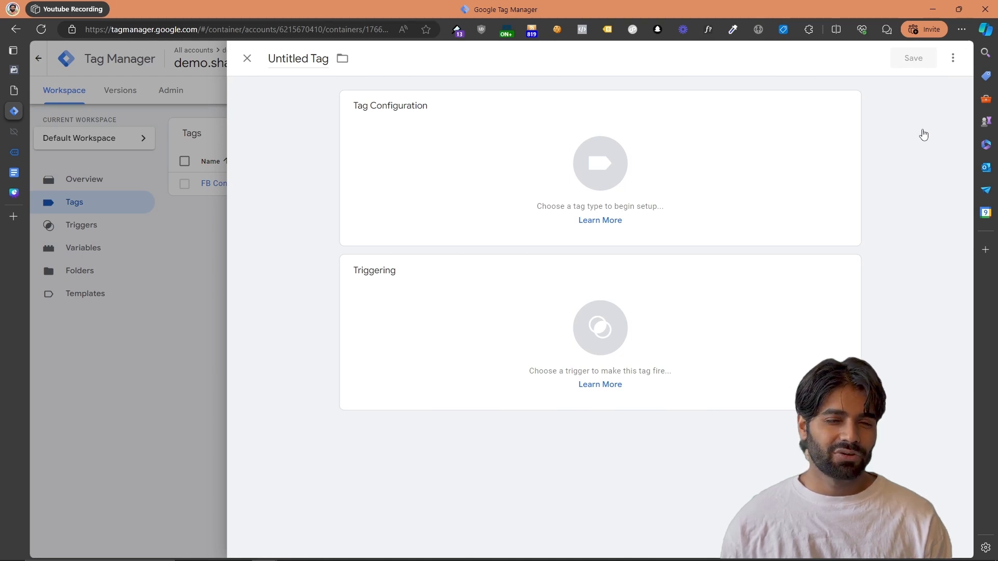
click(600, 327)
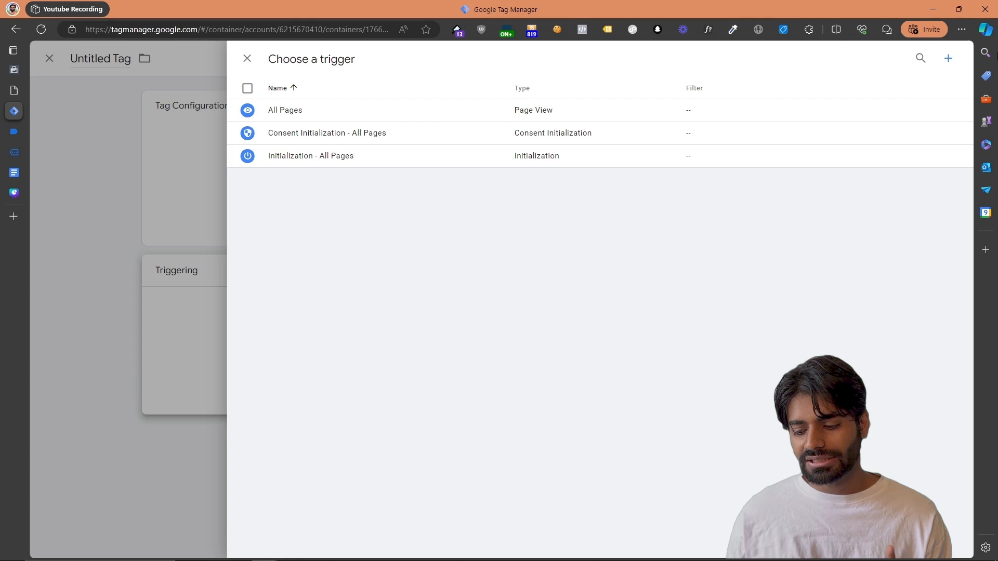
click(947, 65)
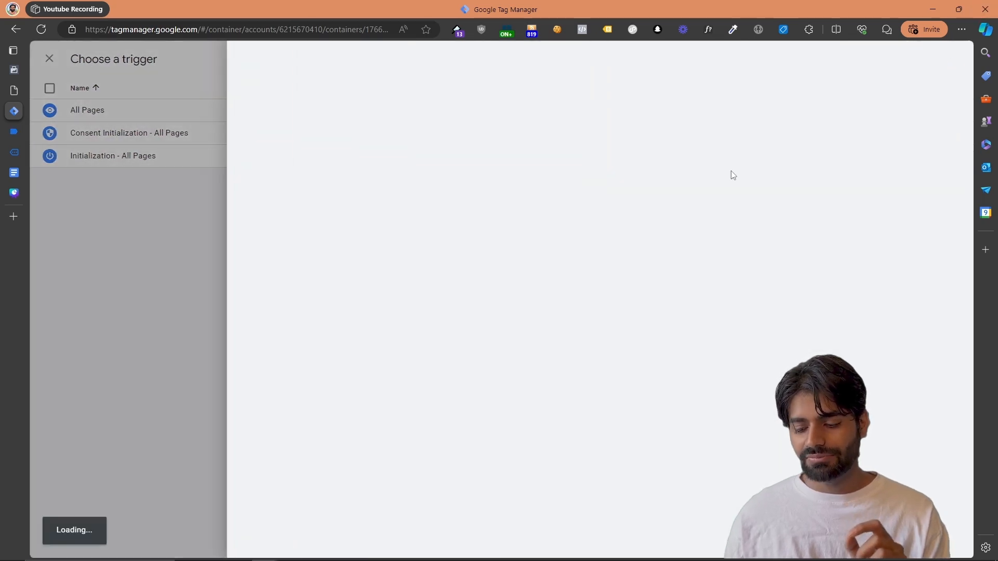
click(602, 186)
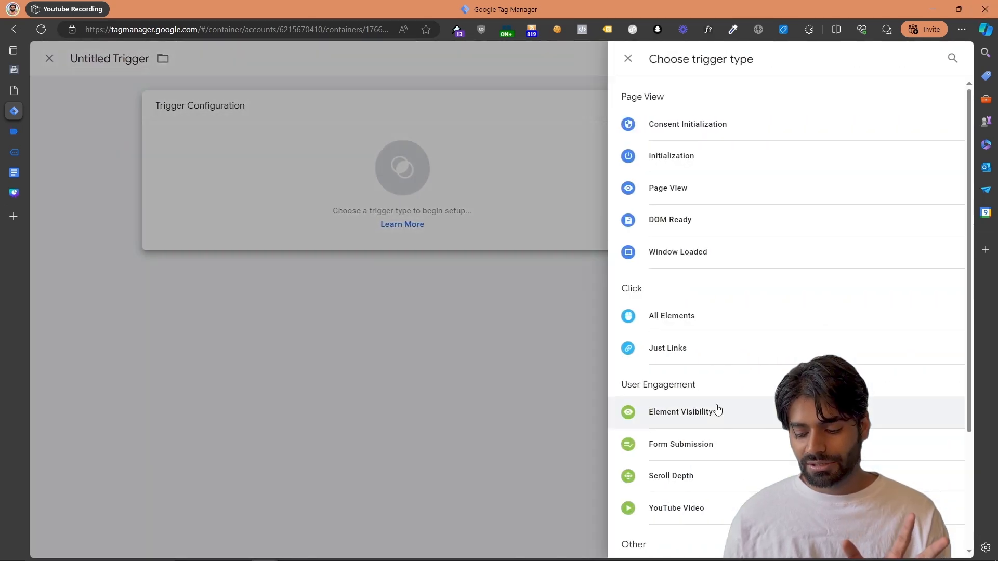
scroll(717, 410, down, 3)
click(681, 416)
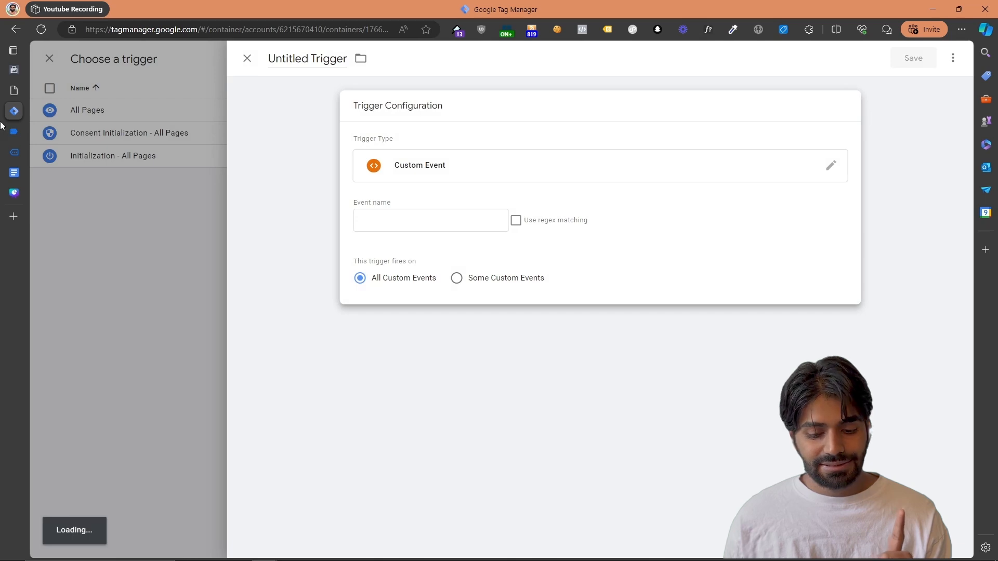
Copy the event name begin_checkout from Tag Assistant and enter it as the custom event trigger's event name
click(15, 131)
scroll(305, 232, up, 1)
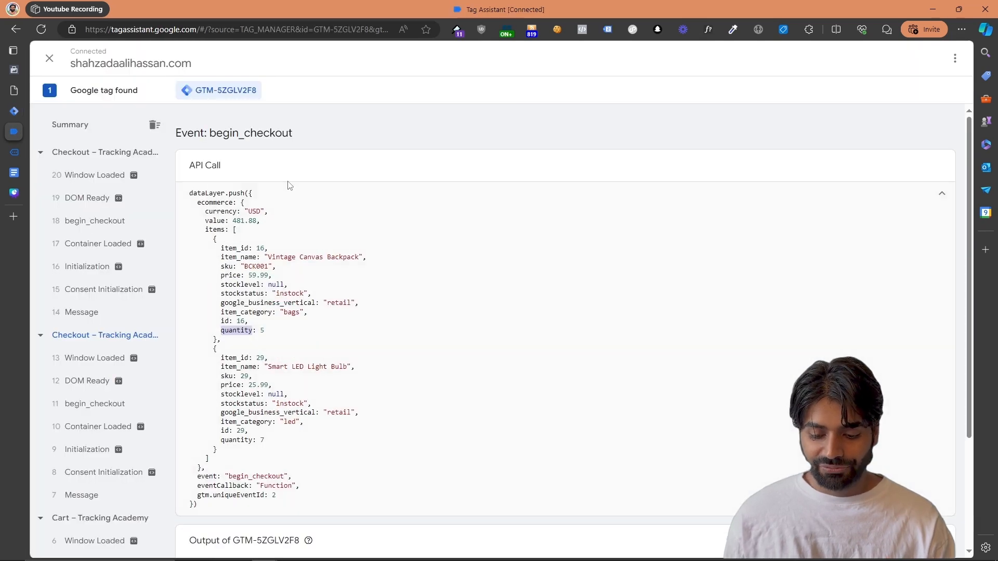
double_click(263, 134)
right_click(263, 134)
click(272, 141)
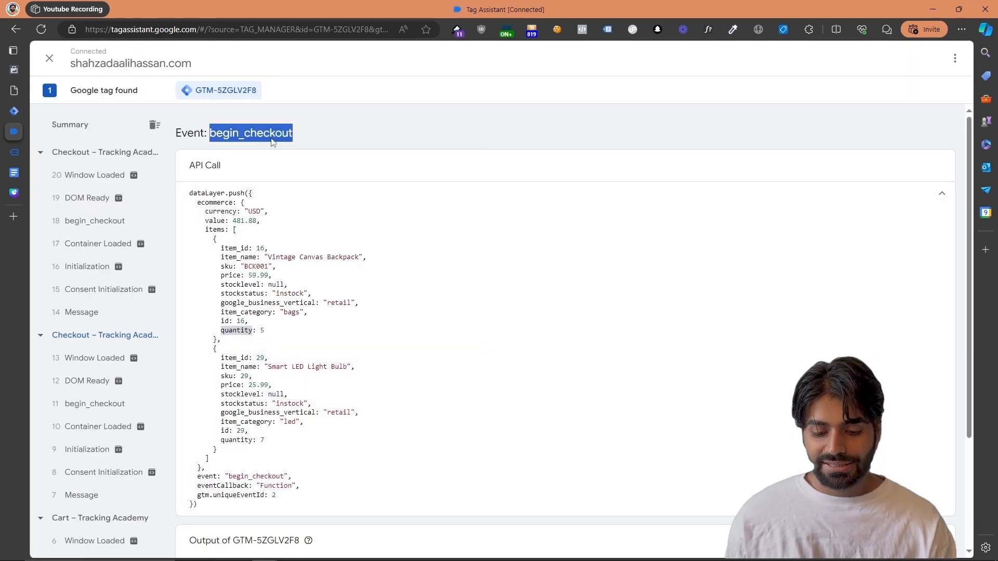
click(14, 112)
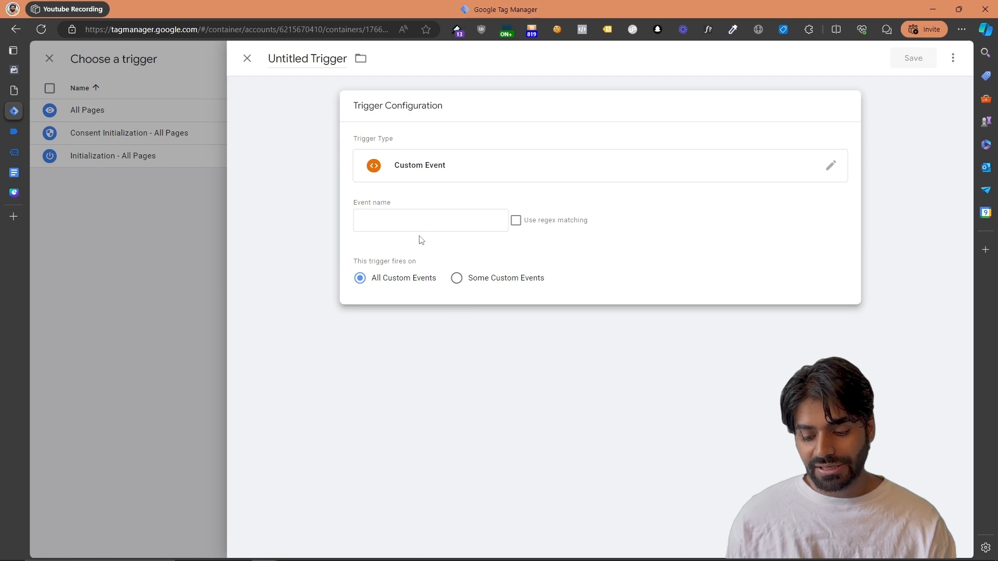
click(419, 220)
key(ctrl+v)
Name the trigger CE begin_checkout and save it
click(285, 61)
text(C)
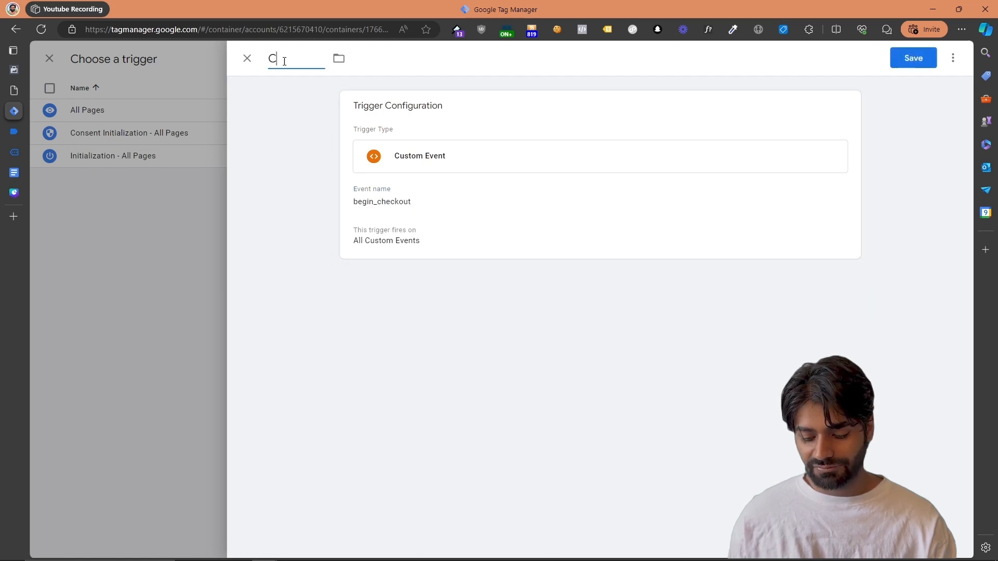
text(E)
key(ctrl+v)
click(918, 57)
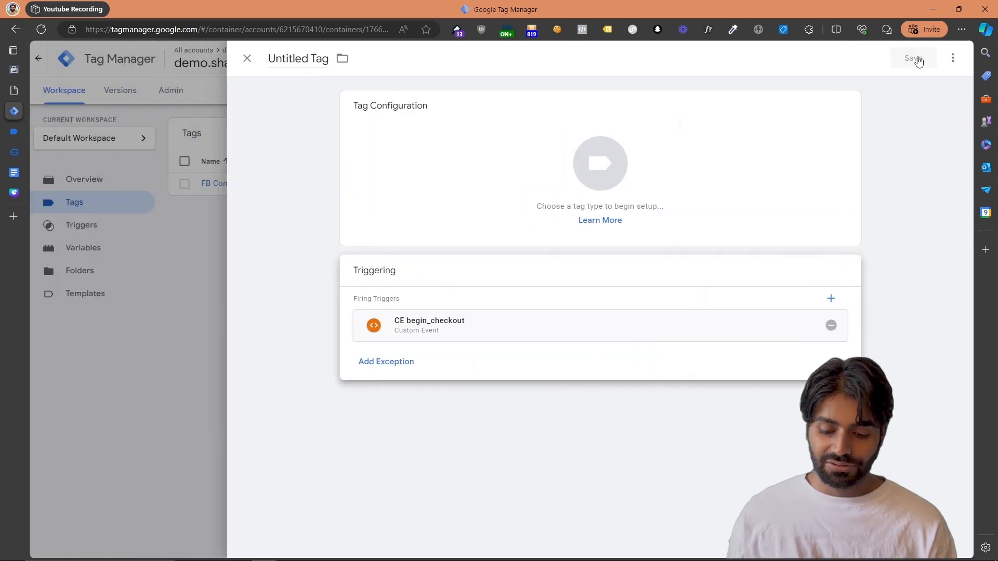
Make the tag a Facebook Pixel tag using the FB Pixel ID variable and the standard event InitiateCheckout
click(711, 122)
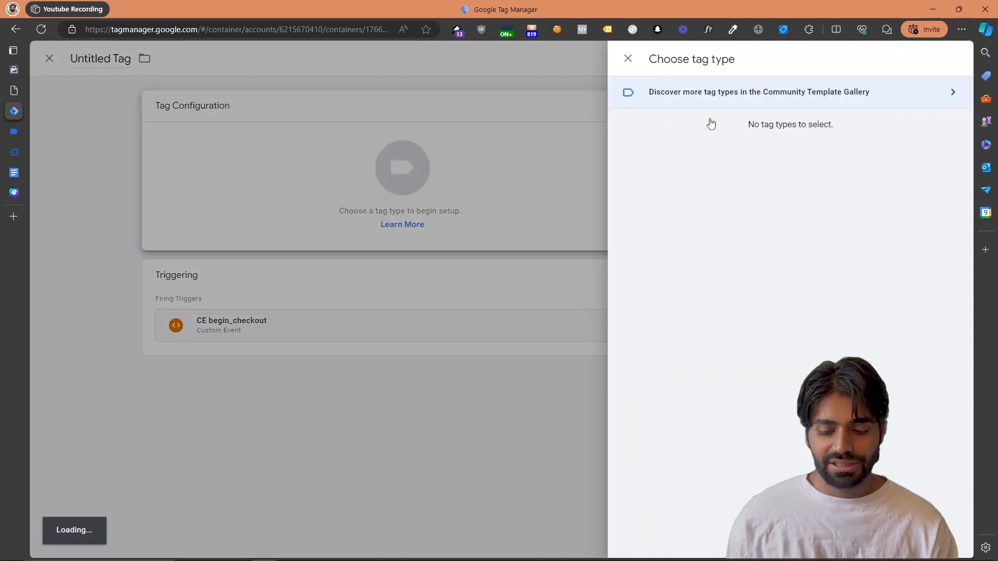
click(722, 459)
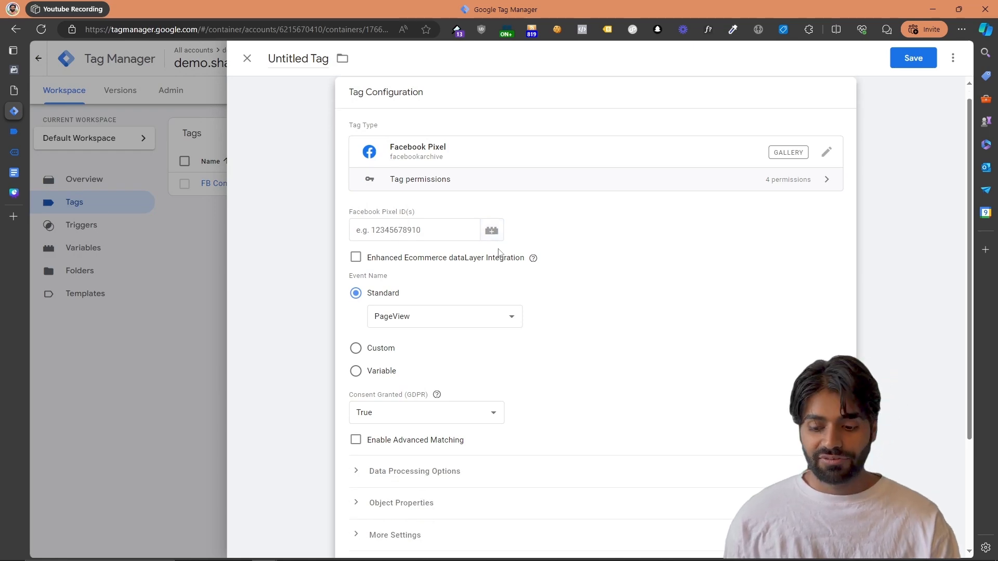
click(487, 230)
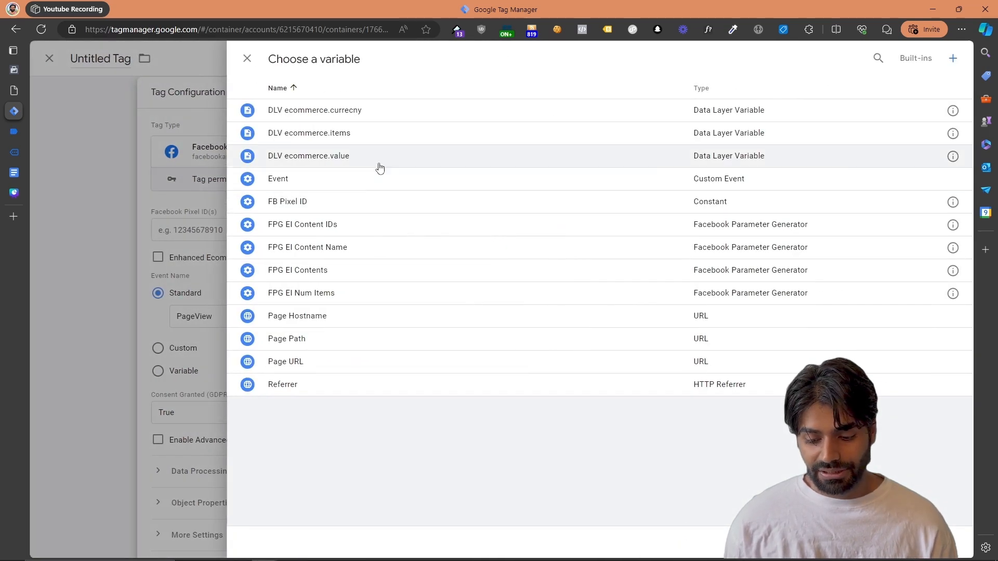
click(327, 201)
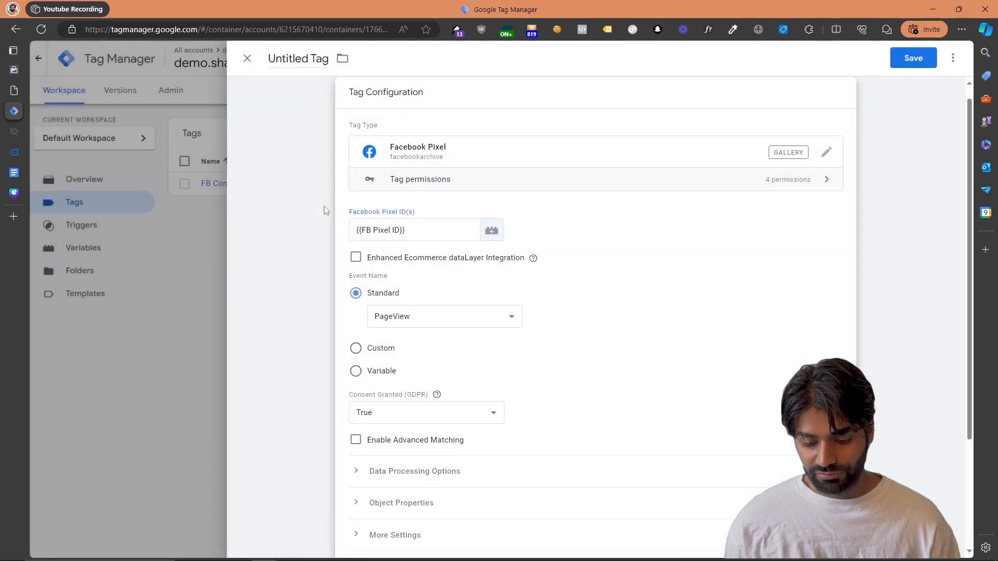
click(416, 317)
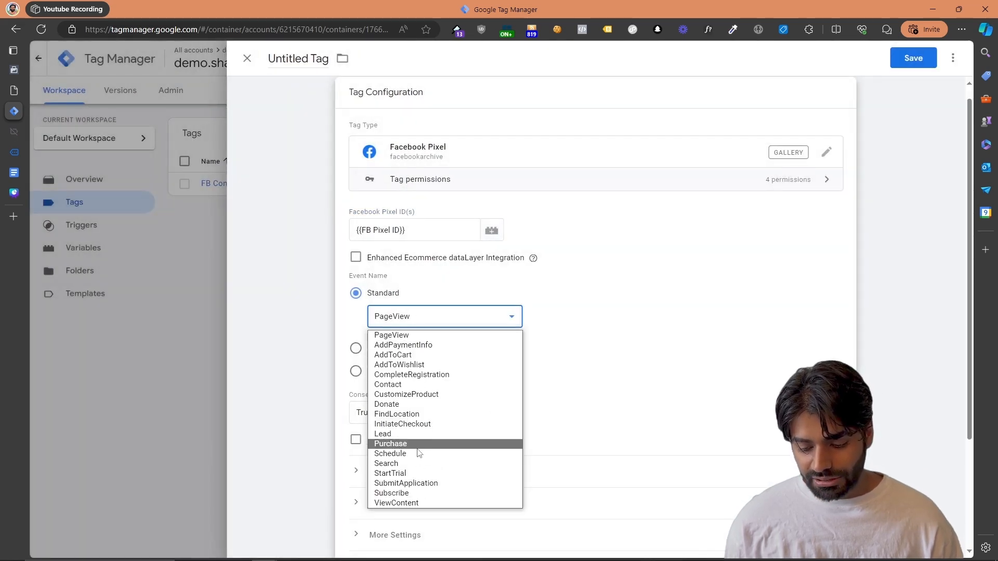
click(416, 424)
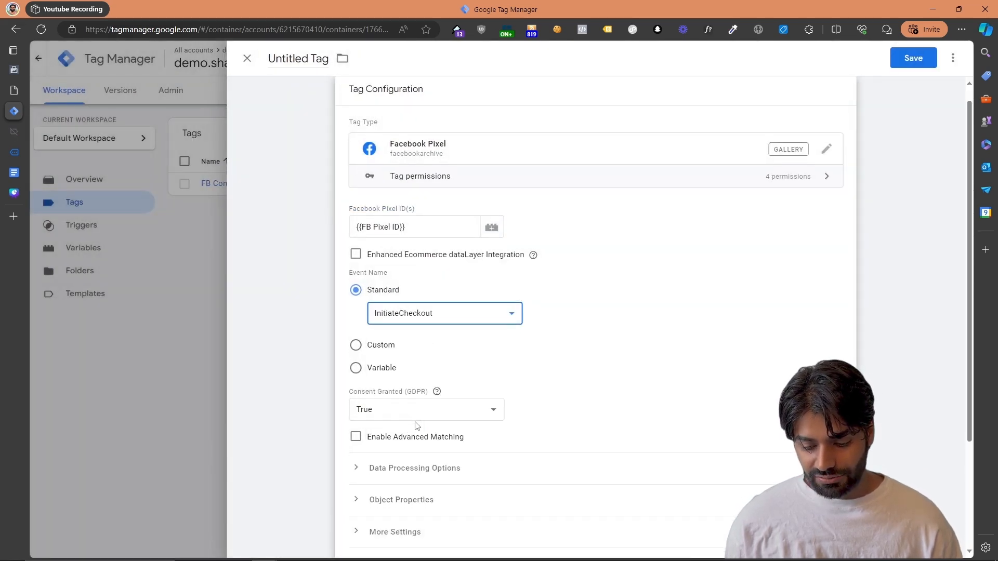
Add five empty property rows to the tag's Object Properties
scroll(410, 416, down, 3)
click(401, 354)
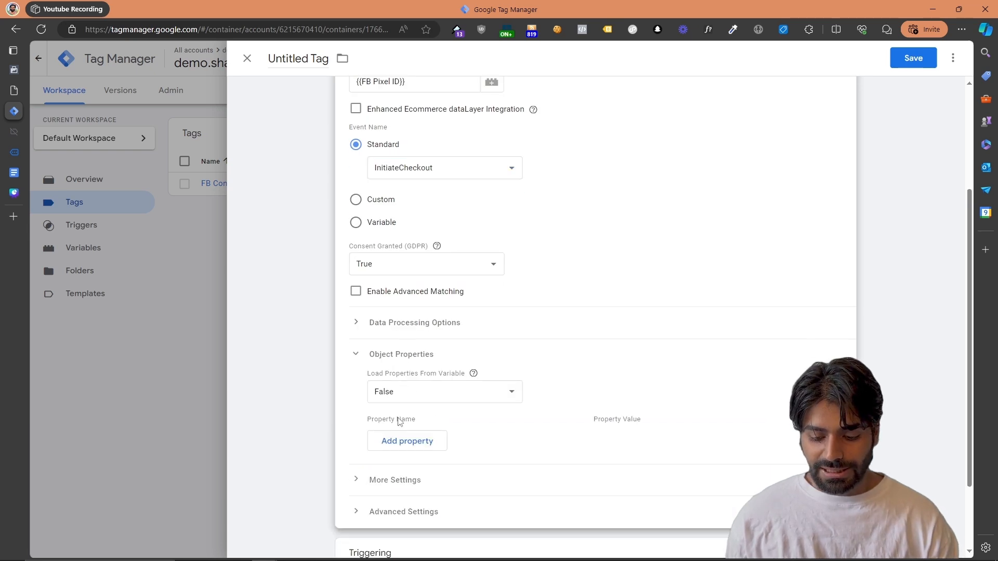
click(400, 441)
click(400, 466)
click(401, 499)
scroll(400, 499, down, 2)
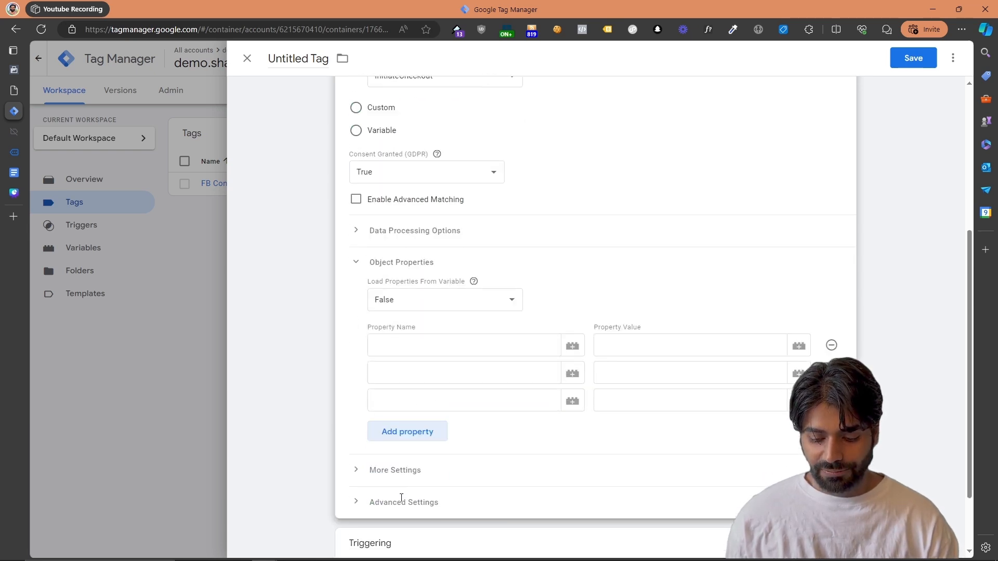
click(415, 432)
click(417, 446)
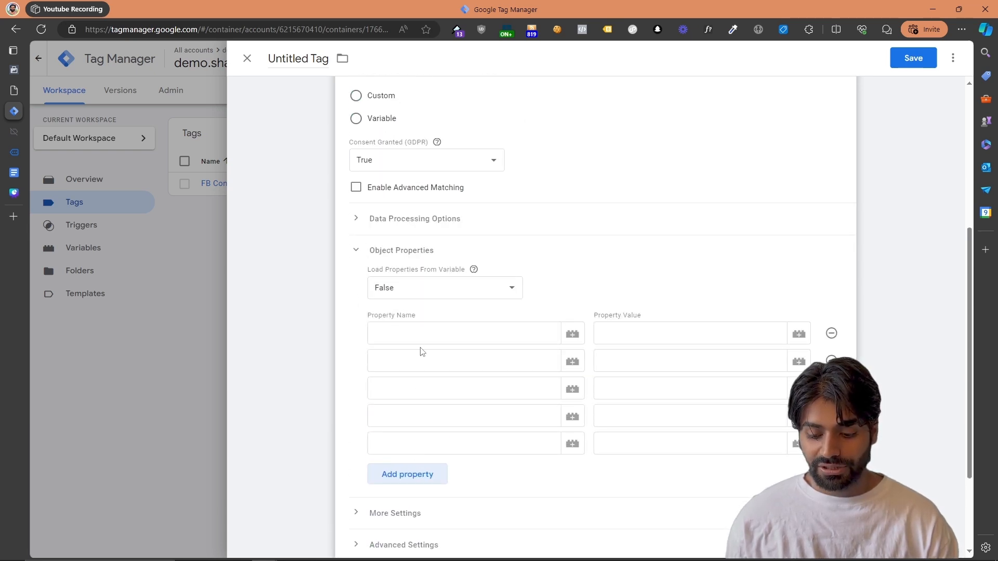
Name the first four object properties value, currency, contents and content_ids
click(421, 334)
text(value)
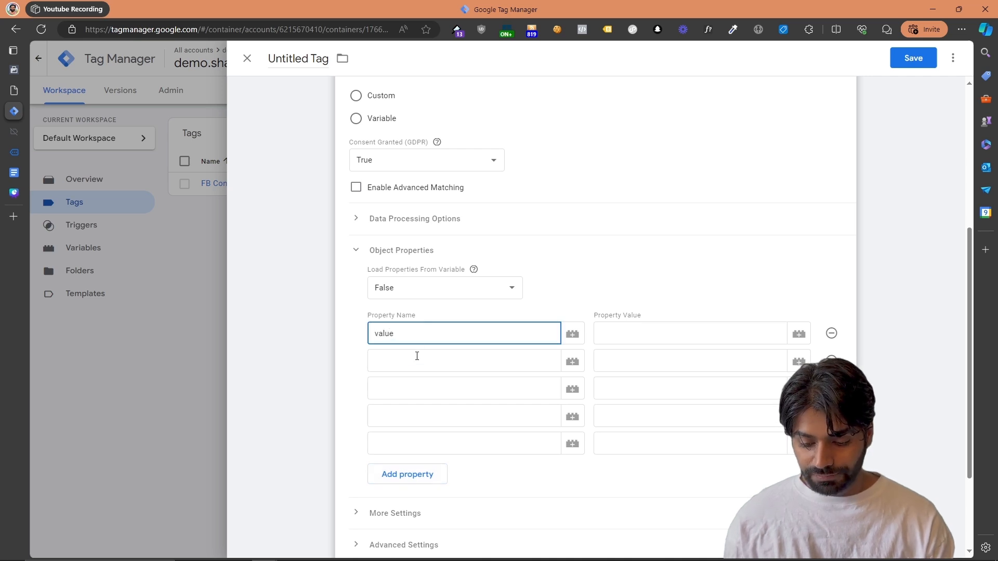
click(415, 358)
text(currency)
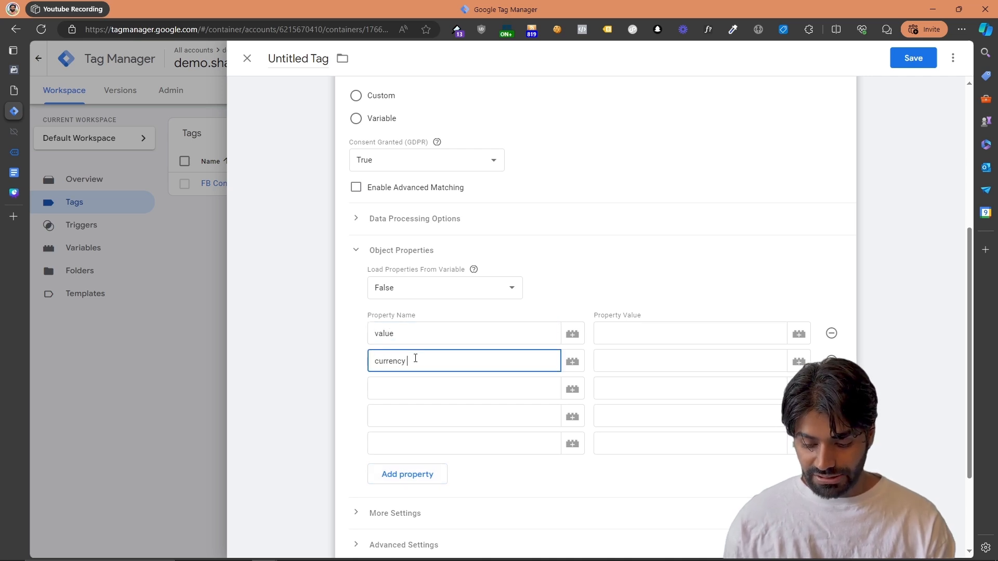
click(410, 398)
text(contents)
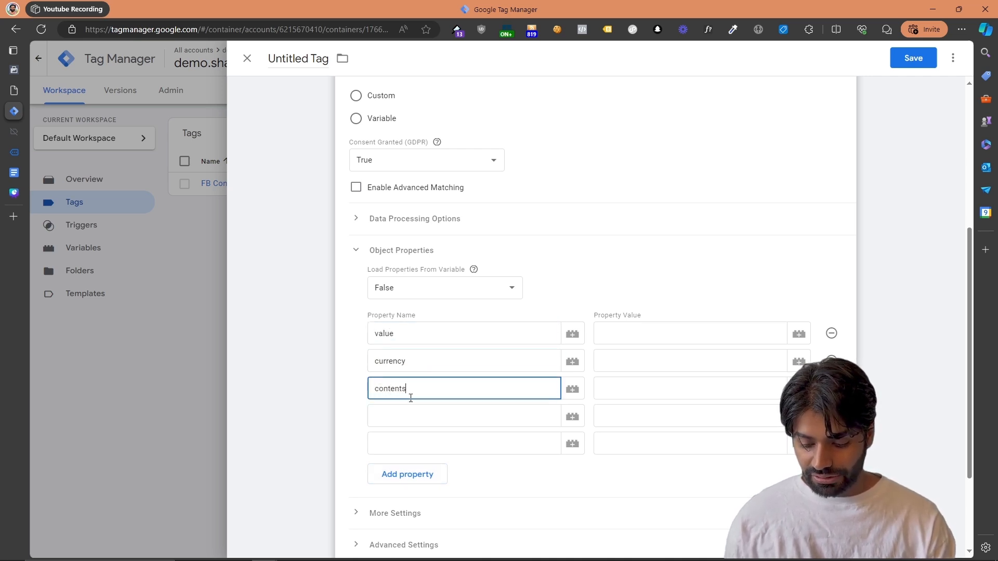
click(403, 417)
text(content_ids)
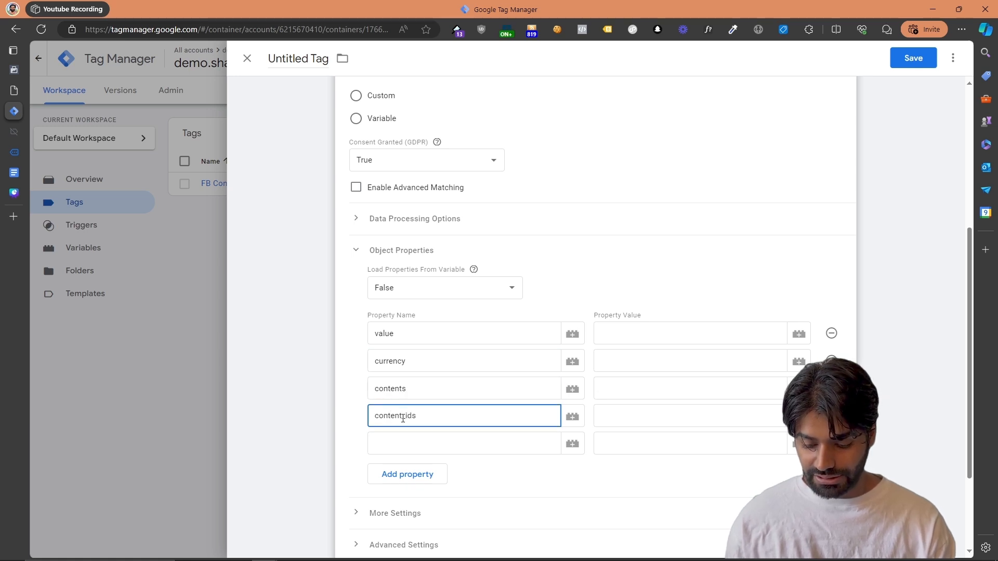
Name the fifth object property content_type and add two more properties named content_name and num_items
click(403, 444)
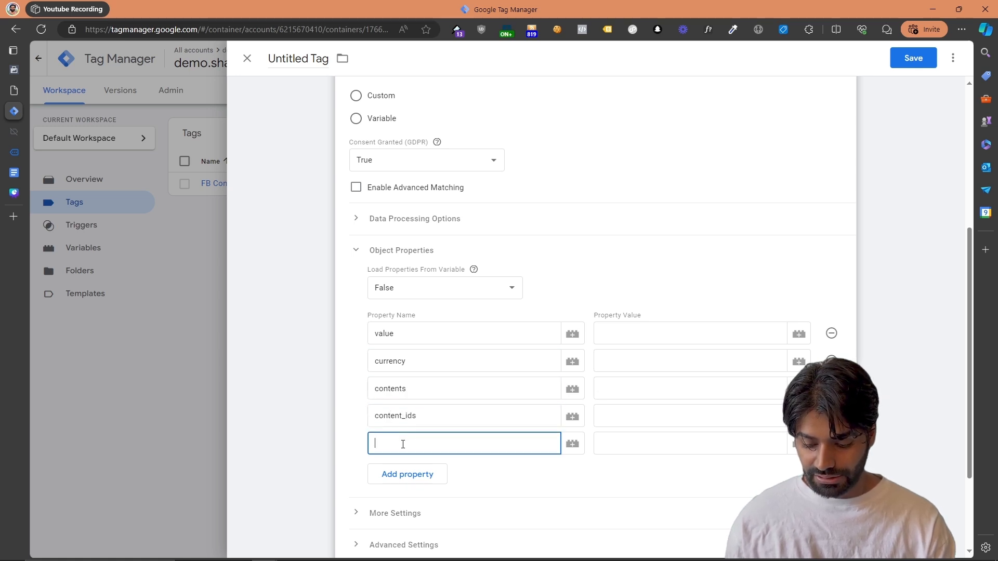
text(content_ty)
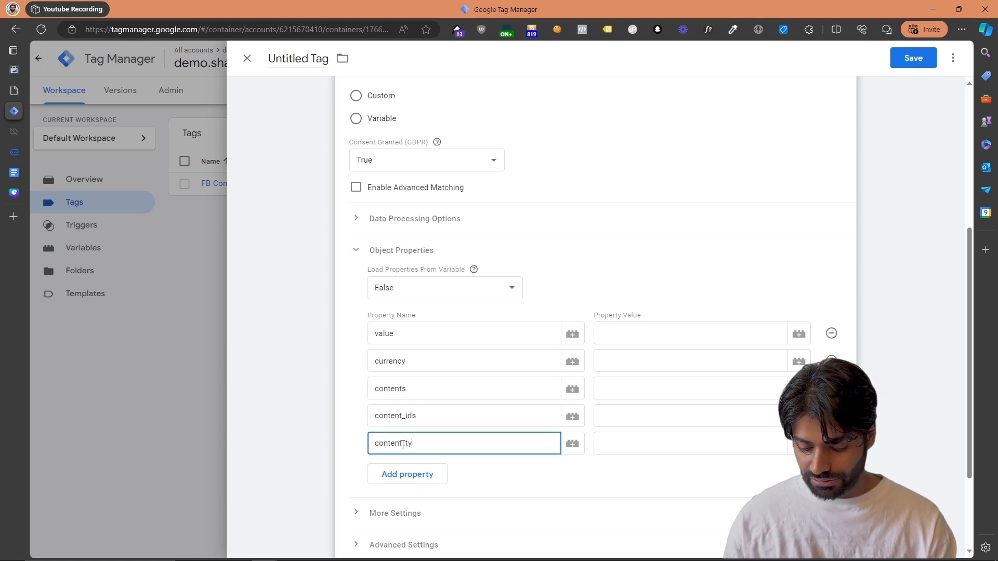
text(pe)
click(407, 470)
text(content_name)
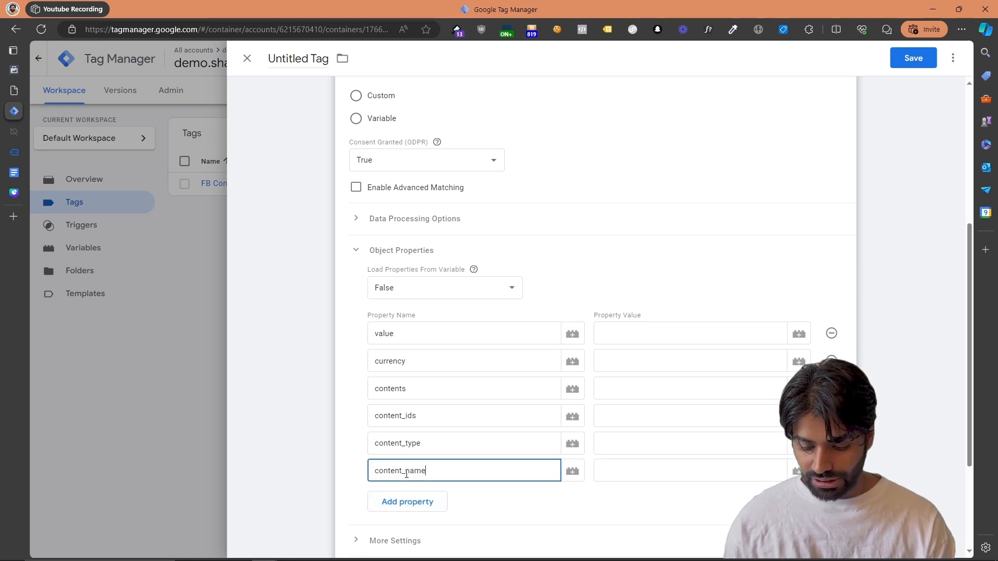
click(407, 503)
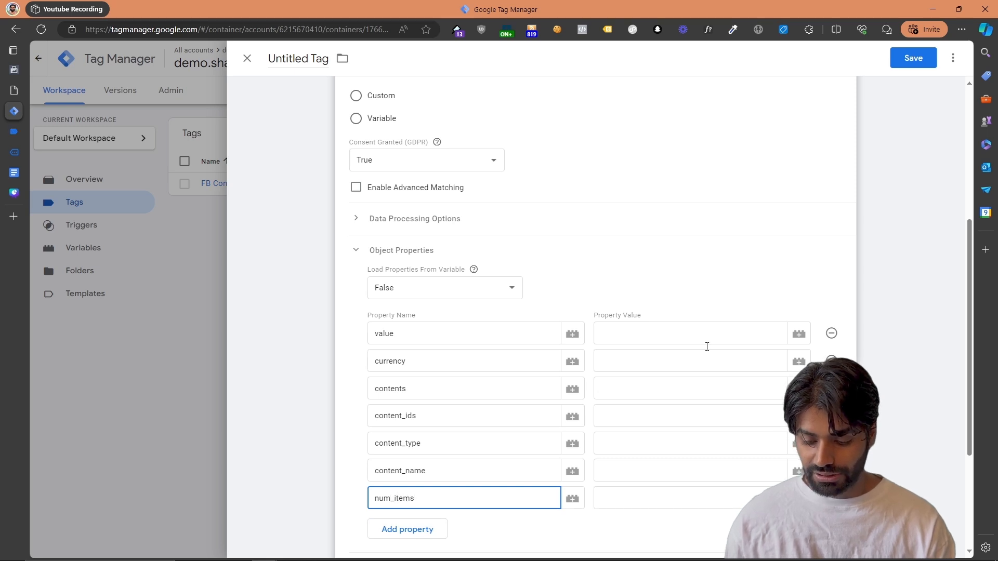
Assign the variable DLV ecommerce.value to the value property and DLV ecommerce.currecny to the currency property
click(798, 333)
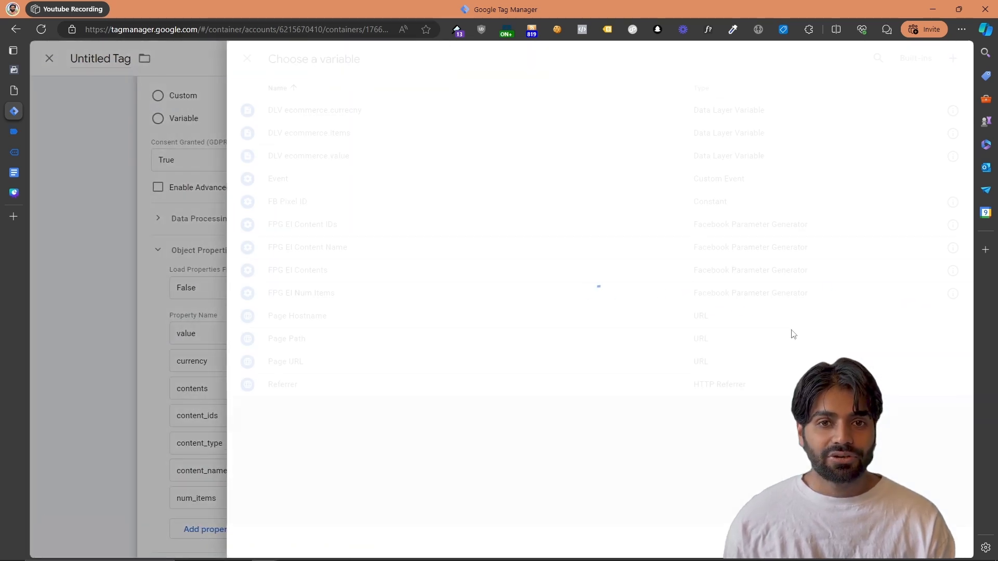
click(373, 155)
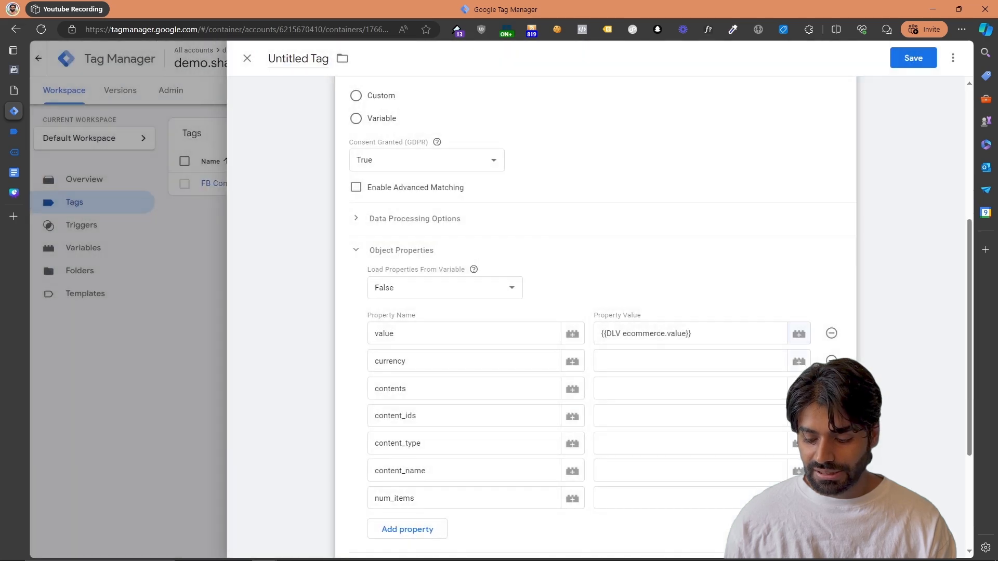
click(799, 361)
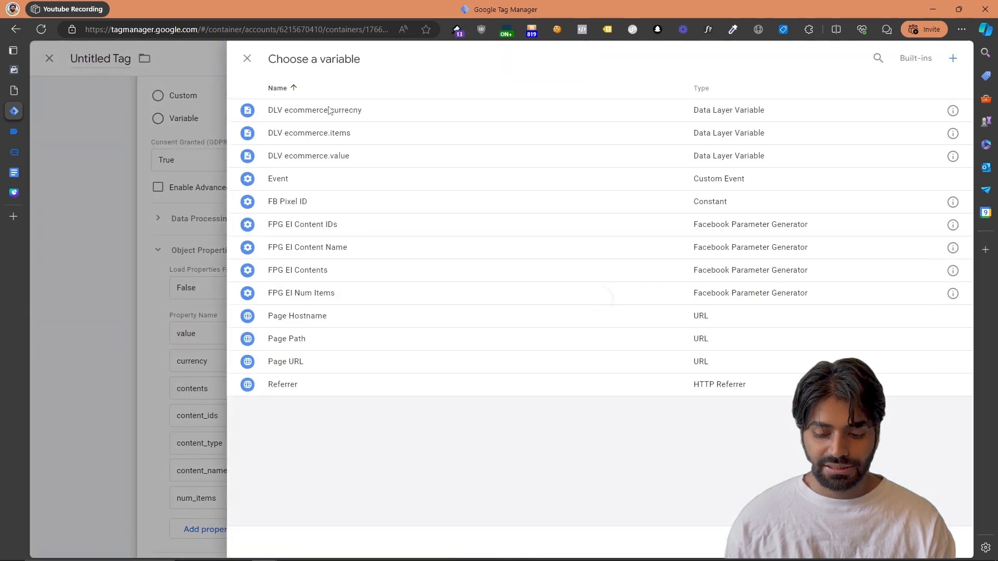
click(327, 113)
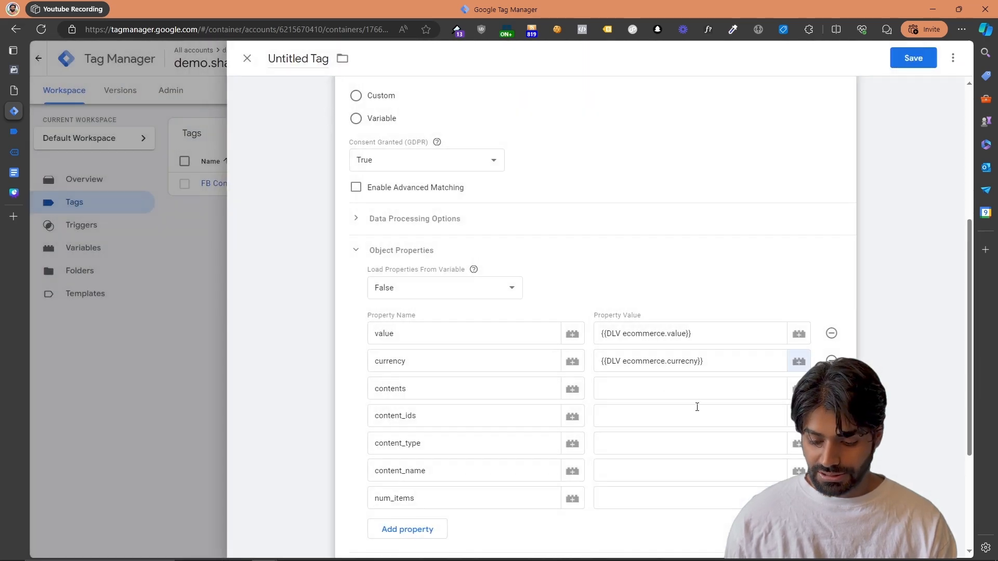
Assign the variable FPG EI Contents to the contents property and FPG EI Content IDs to content_ids
click(799, 388)
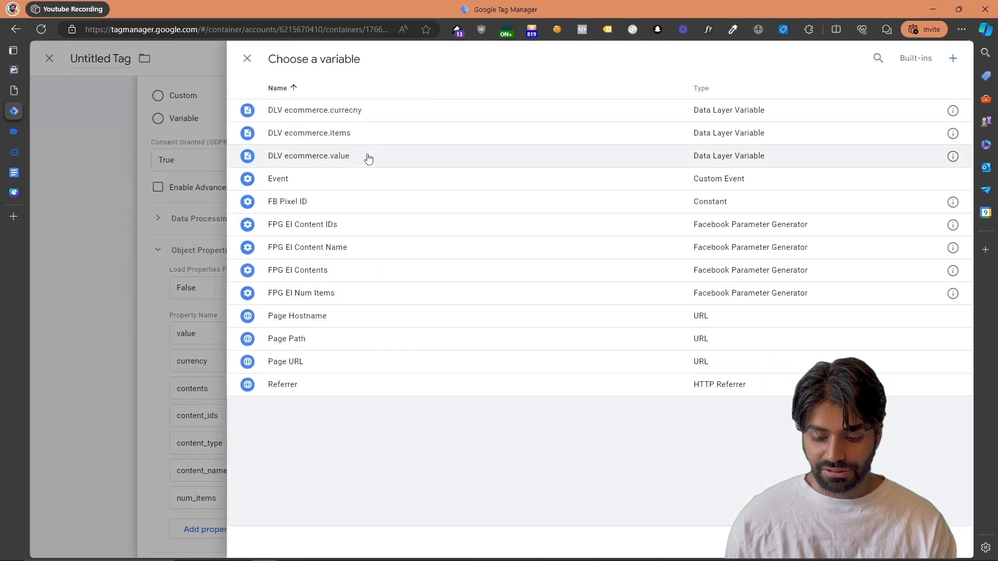
click(353, 281)
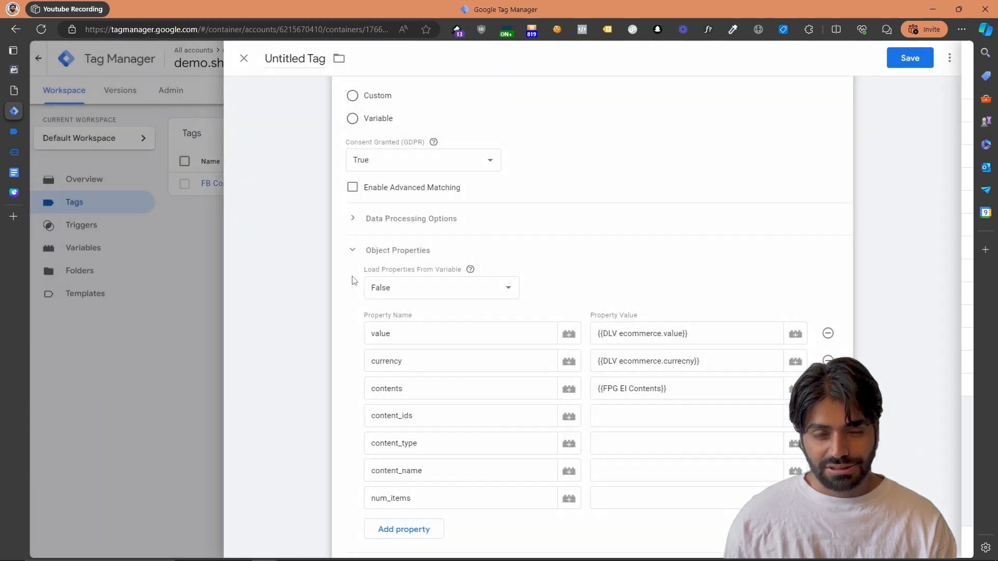
click(795, 419)
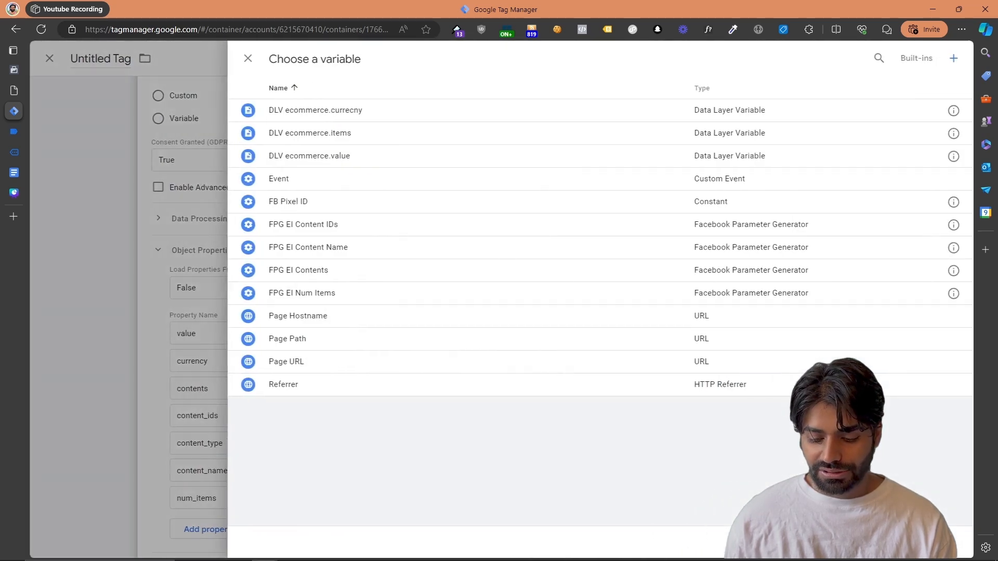
click(400, 229)
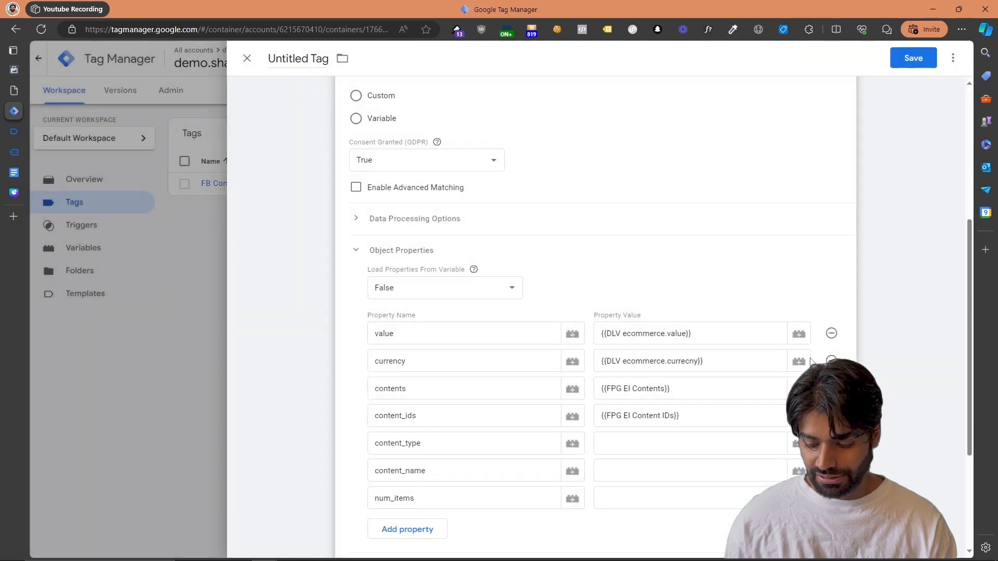
Set the content_type property's value to the plain text product
click(797, 446)
click(144, 315)
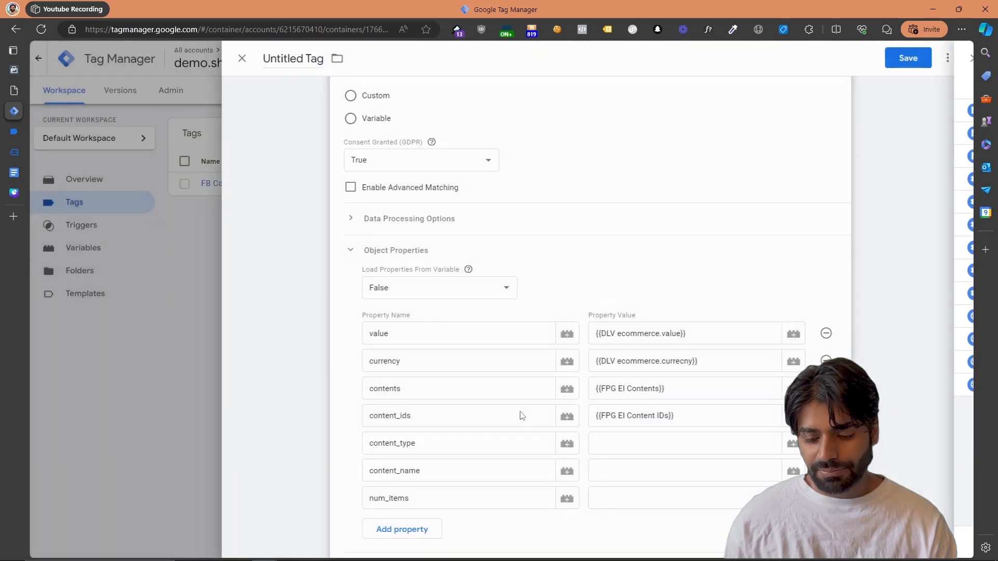
click(661, 446)
text(produc)
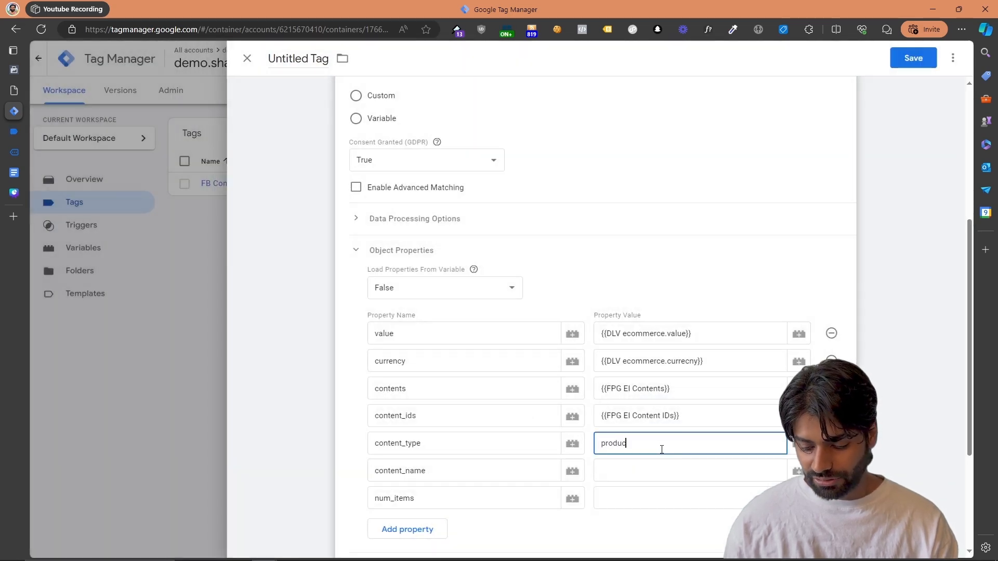
text(t)
Assign the variable FPG EI Content Name to the content_name property and FPG EI Num Items to num_items
click(797, 471)
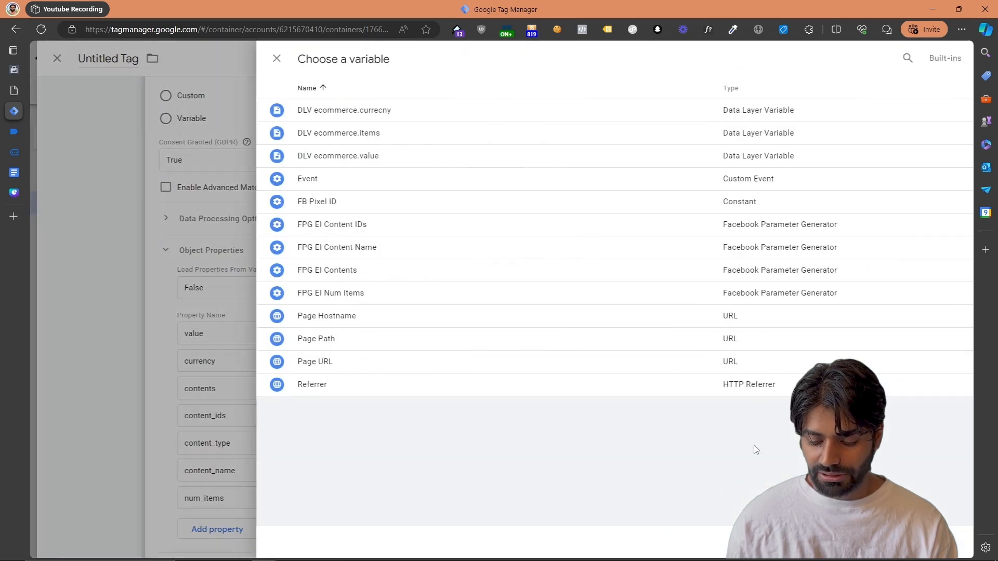
click(330, 249)
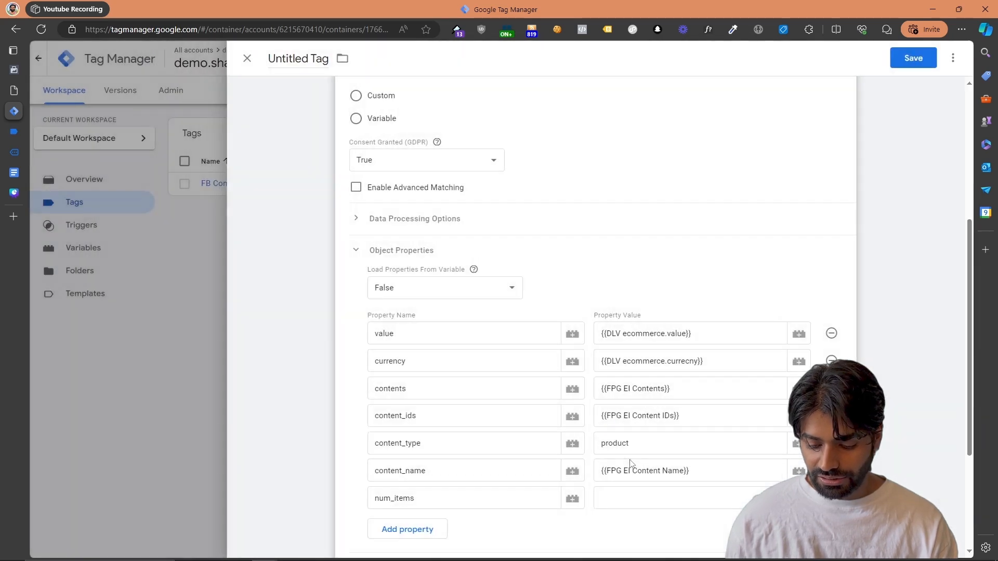
click(798, 498)
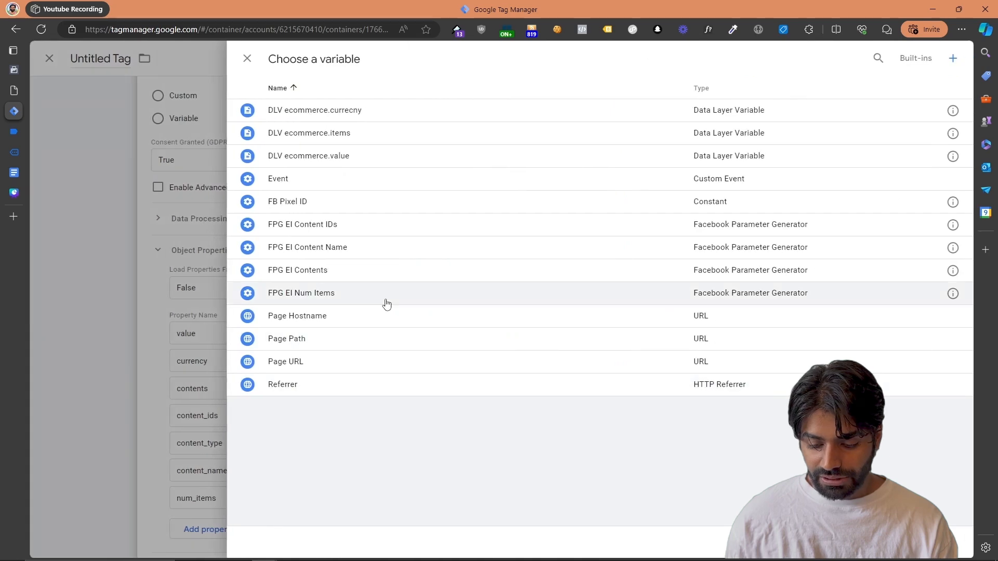
click(347, 298)
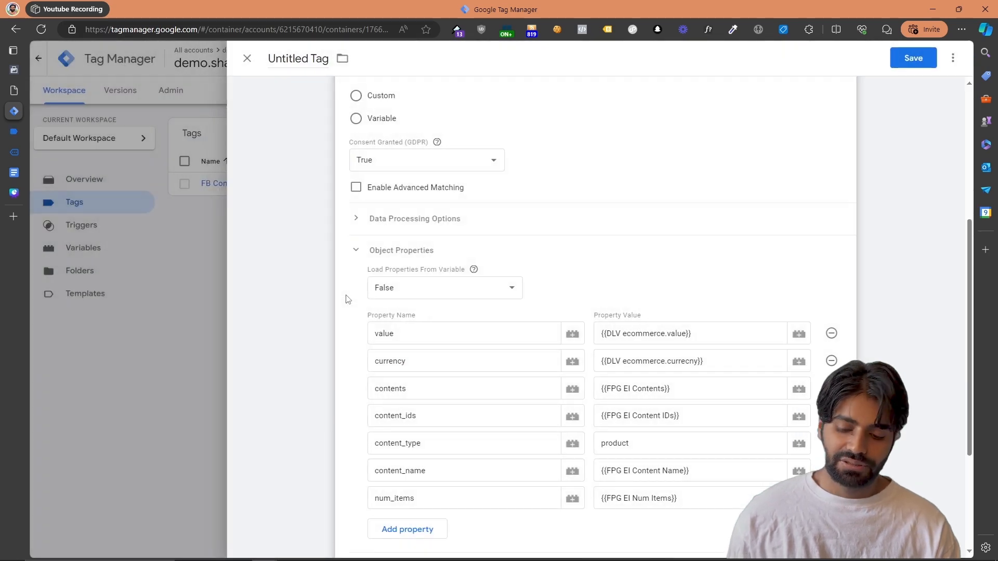
Name the tag FB Initiate Checkout and save it
scroll(347, 300, up, 5)
click(272, 57)
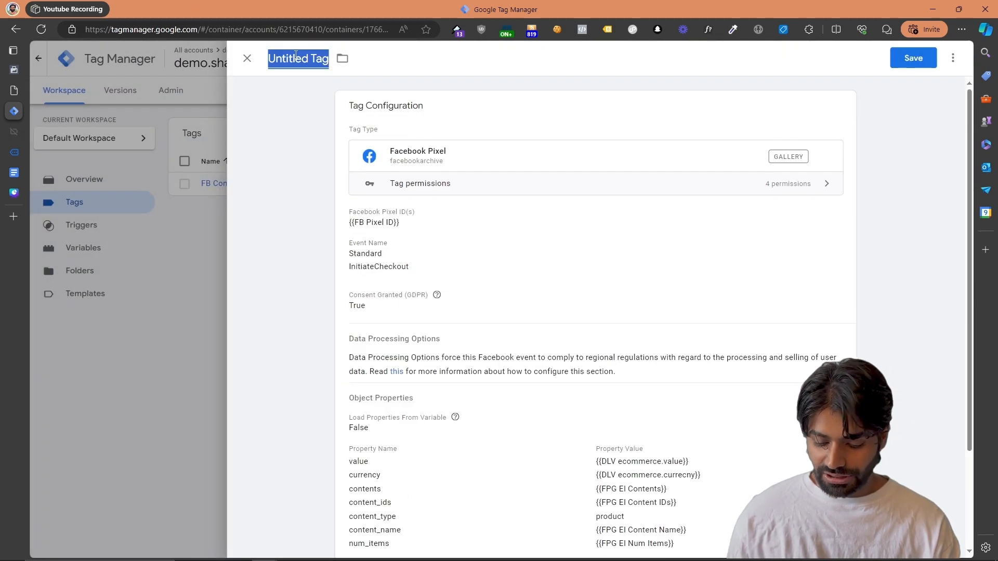
text(FB Initaite Checkout)
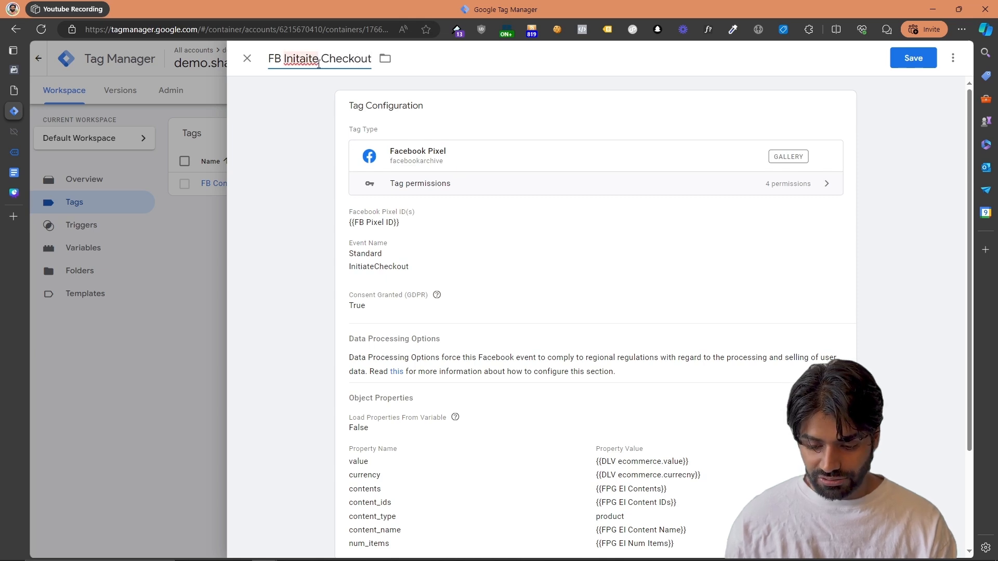
right_click(318, 64)
click(329, 61)
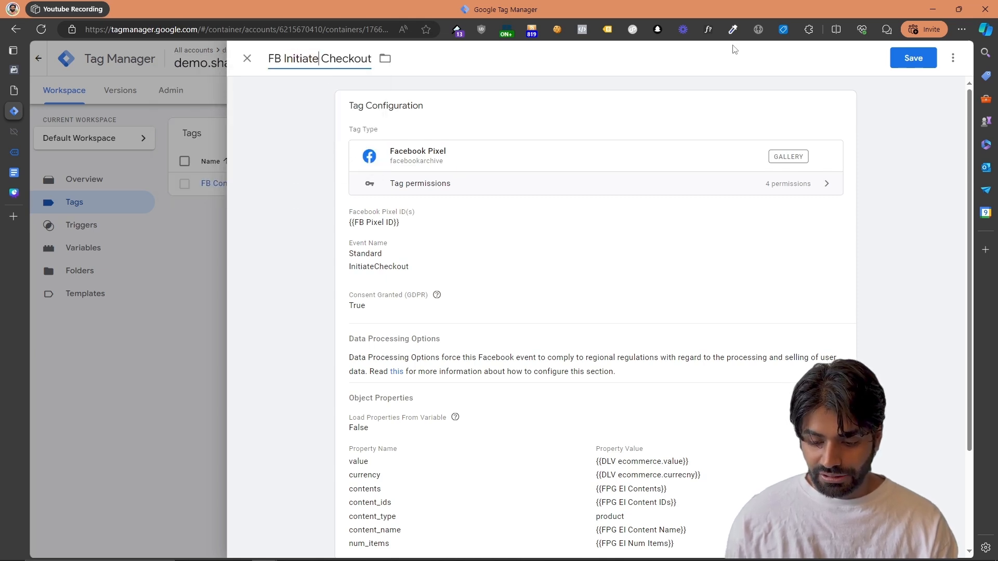
click(914, 58)
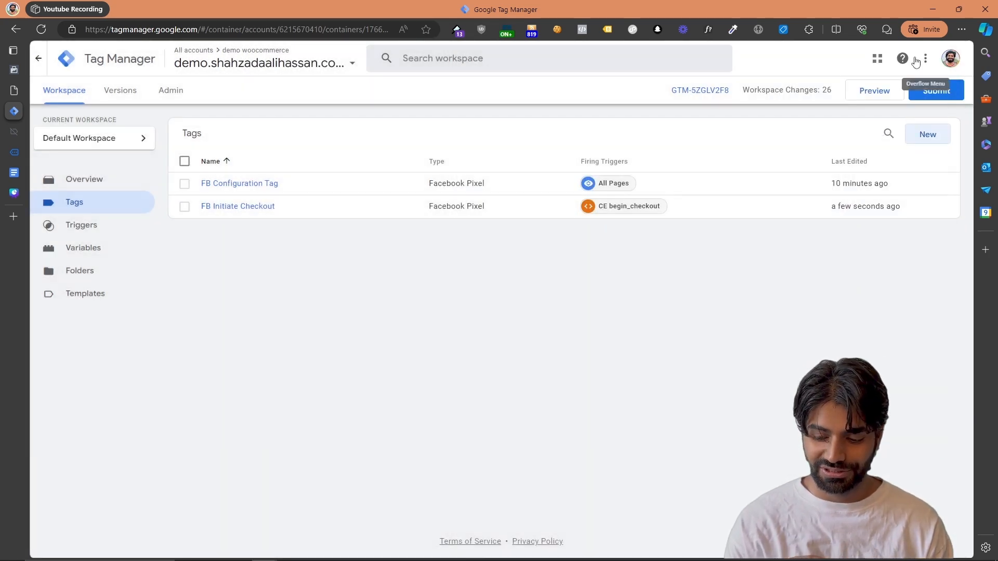
Preview the container on the demo store and proceed from the cart to the checkout page
click(886, 89)
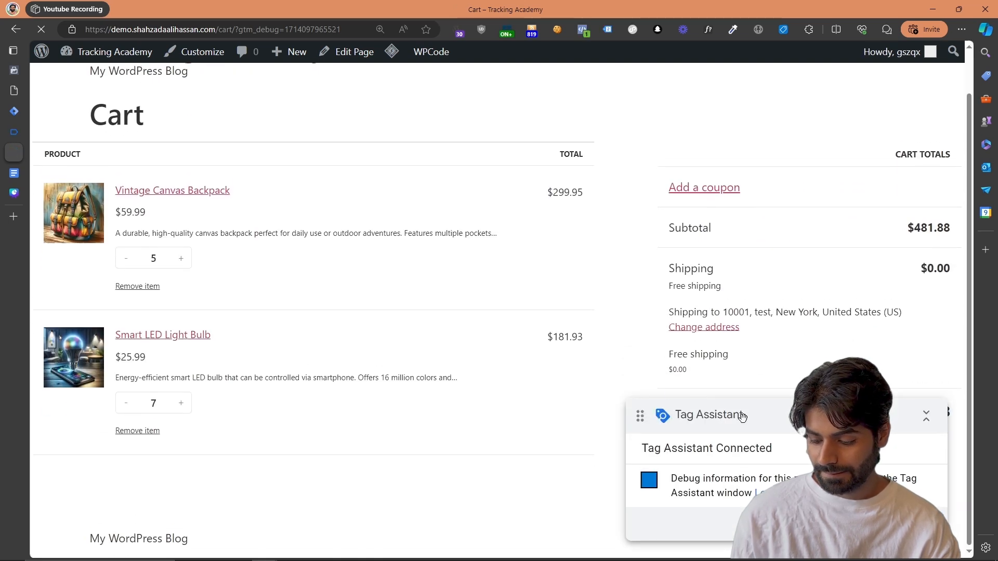
drag(743, 416, 420, 396)
click(777, 465)
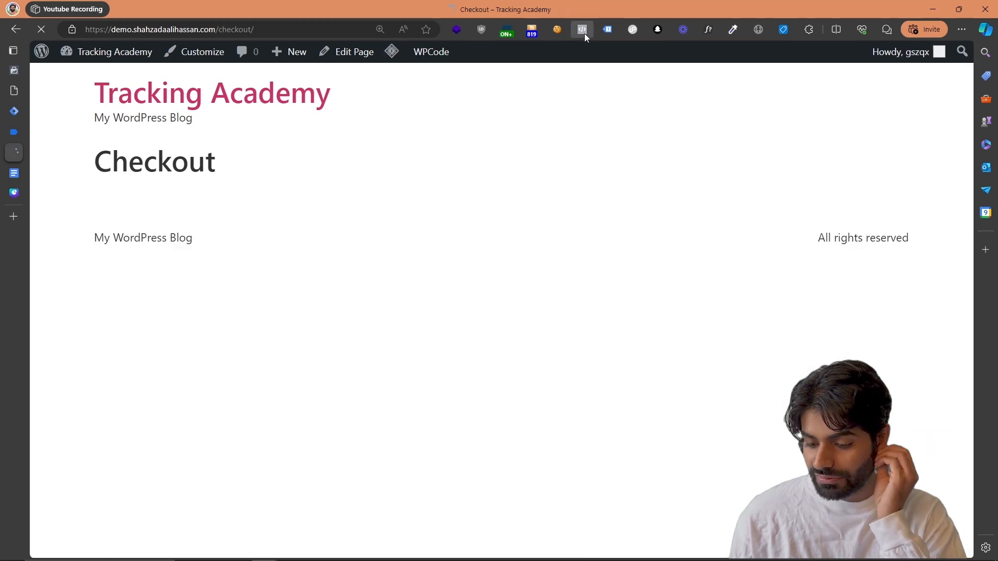
Expand the PageView and InitiateCheckout events in Meta Pixel Helper, including the content_name and contents details
click(584, 33)
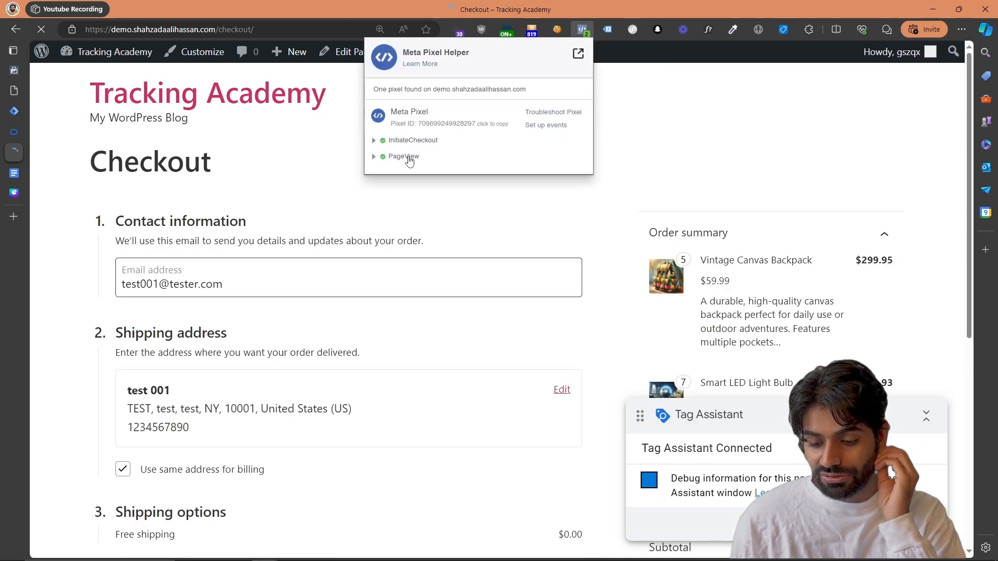
click(408, 158)
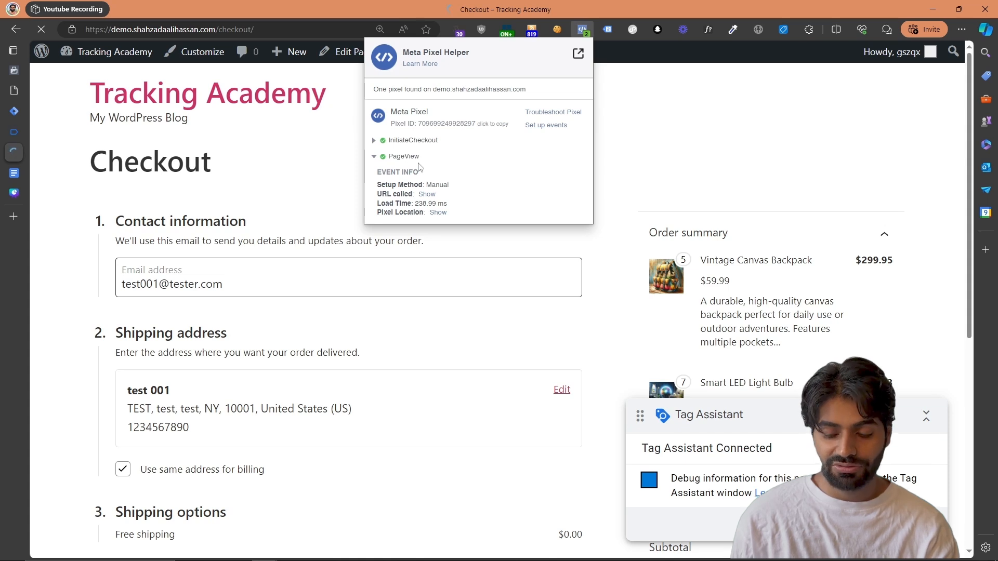
click(434, 141)
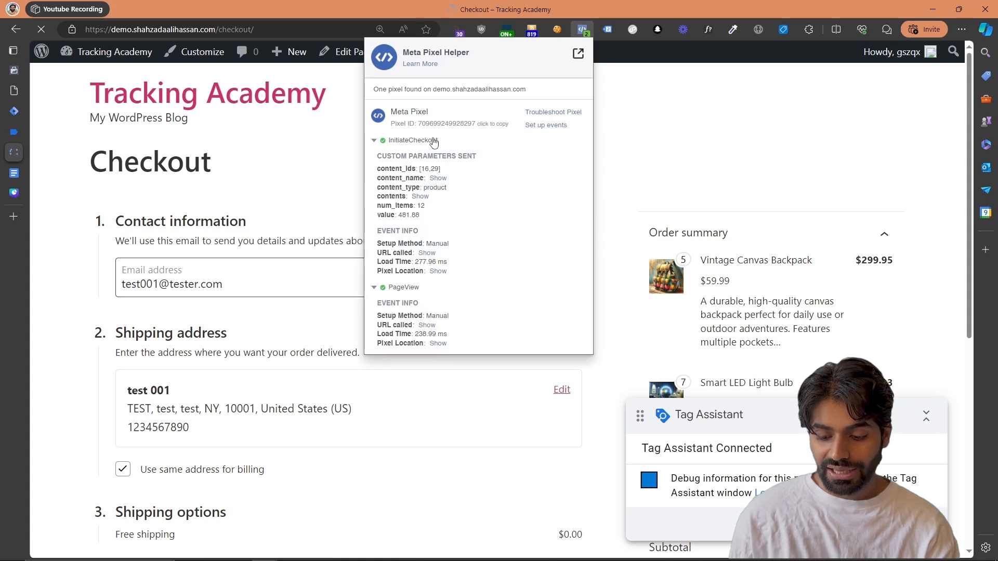
click(438, 179)
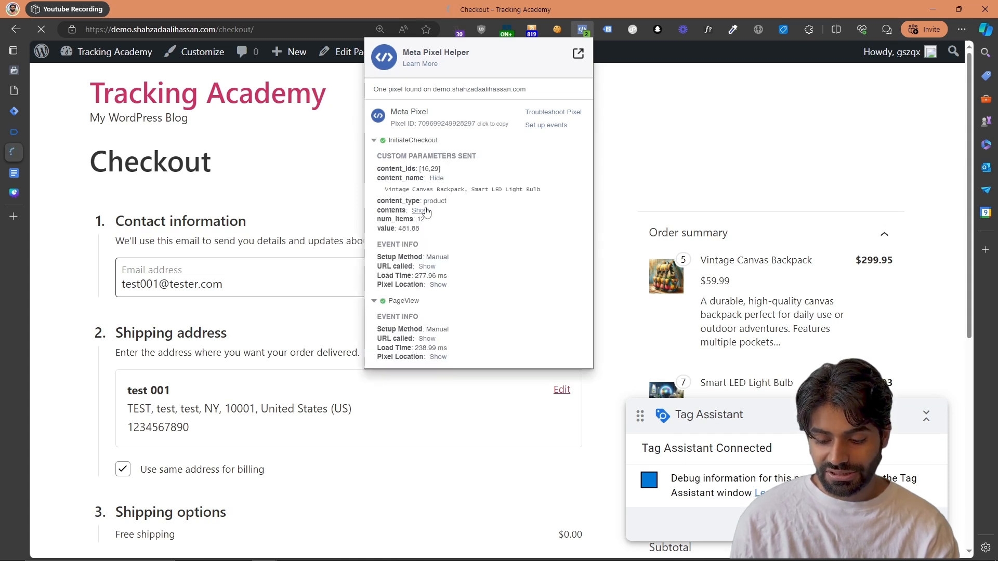
click(420, 211)
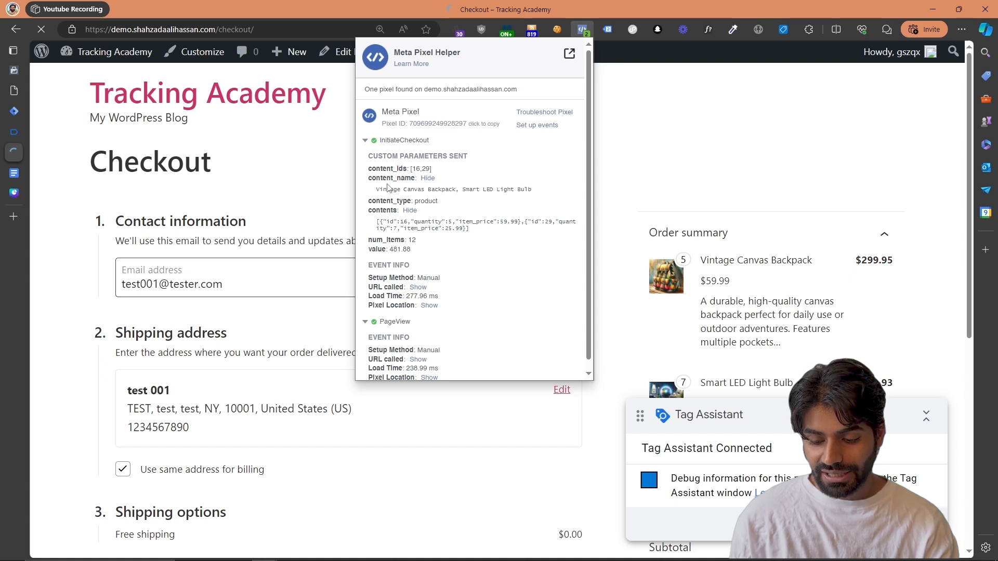
Check the InitiateCheckout parameters content_ids, content_name, content_type, contents, num_items and value one by one
drag(371, 171, 441, 171)
drag(369, 178, 416, 178)
drag(369, 201, 425, 201)
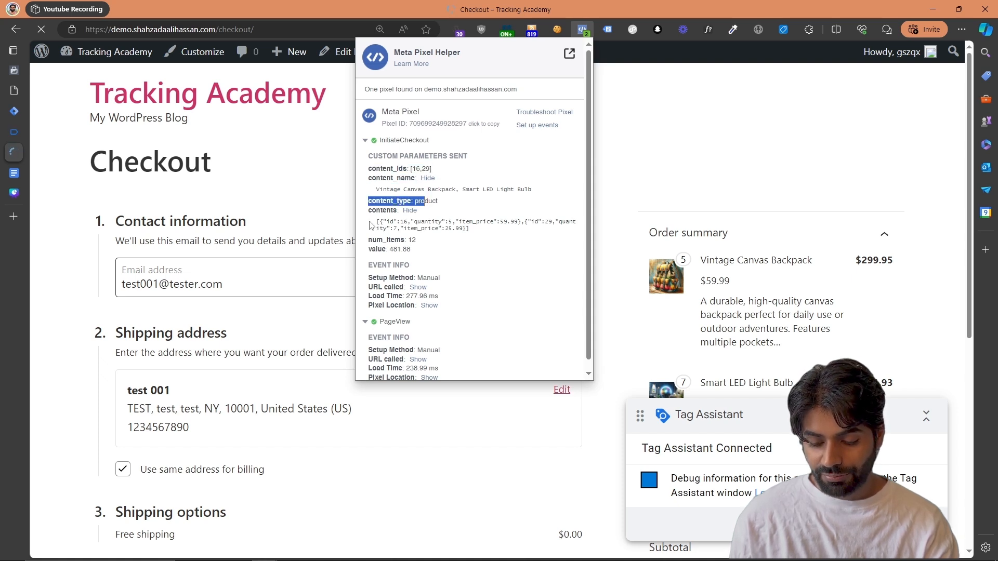
drag(367, 212, 480, 245)
click(411, 247)
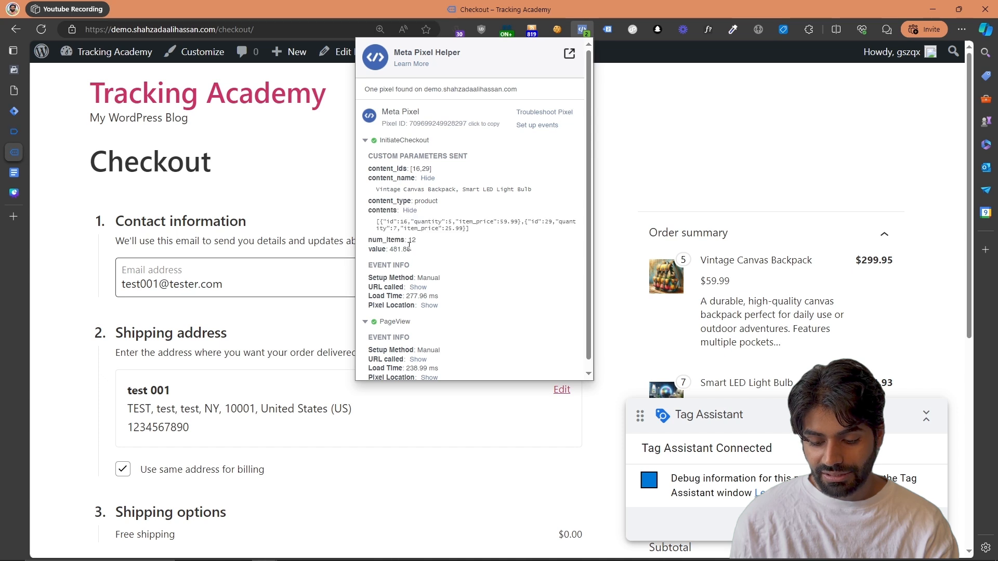
drag(410, 249, 375, 240)
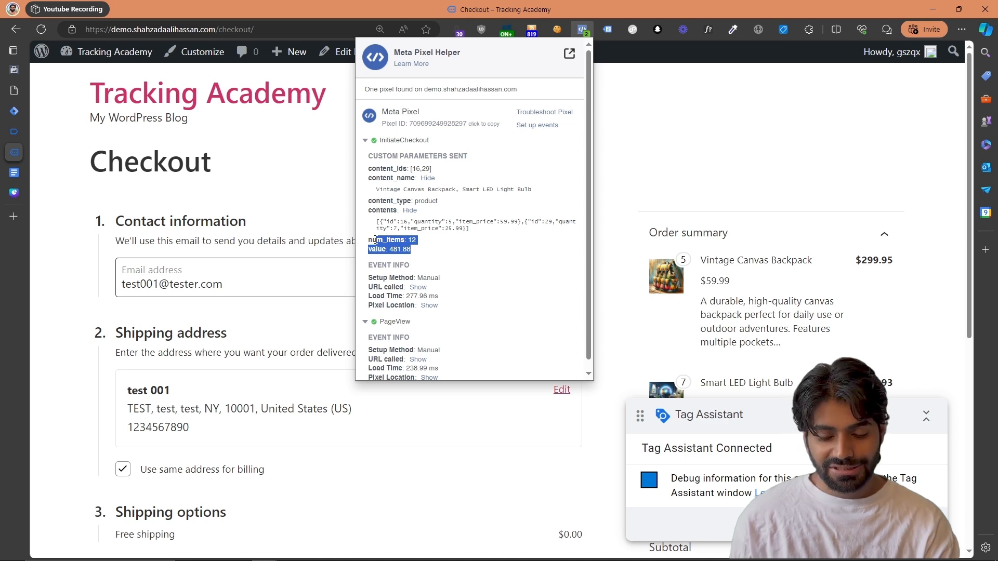
Switch back to Google Tag Manager and review the object properties of the FB Initiate Checkout tag
click(13, 115)
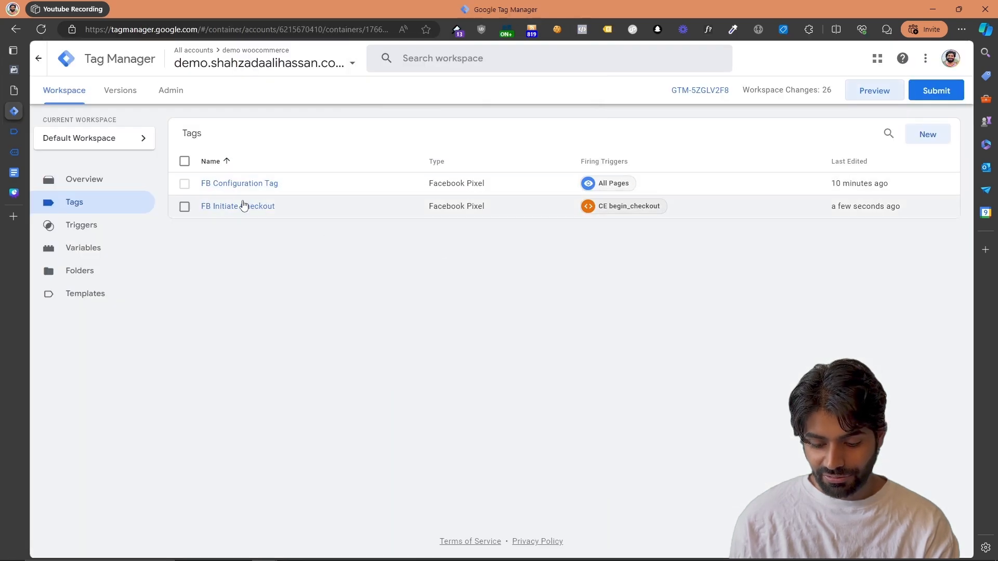
click(241, 207)
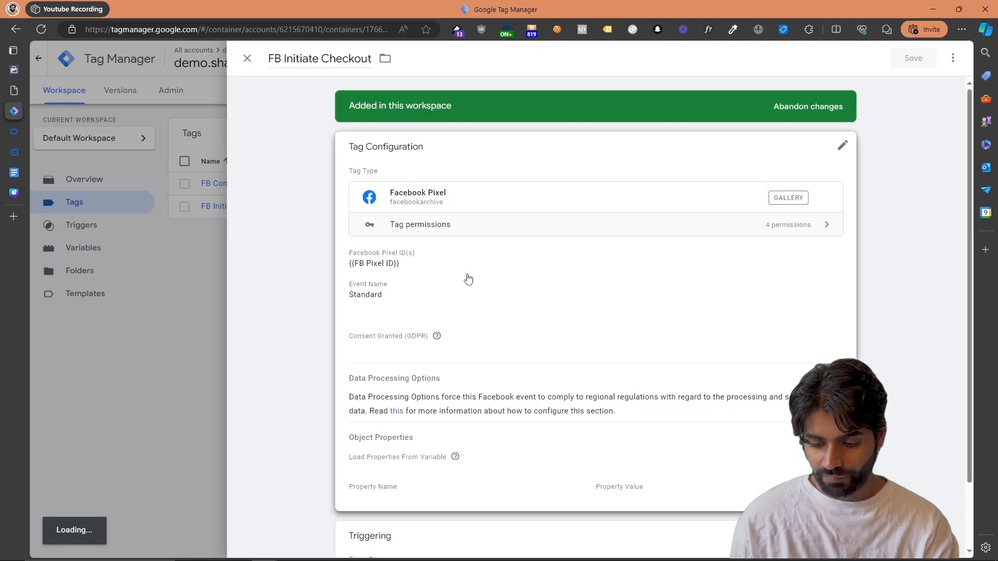
mouse_move(435, 336)
scroll(499, 440, down, 1)
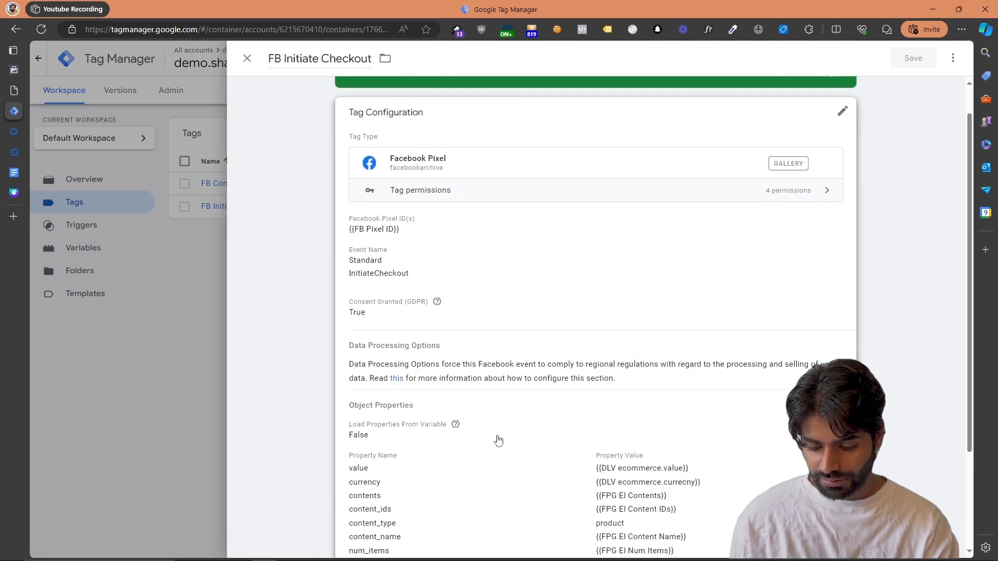
Switch to Meta Events Manager and inspect all parameters of the received Initiate checkout test event
click(15, 78)
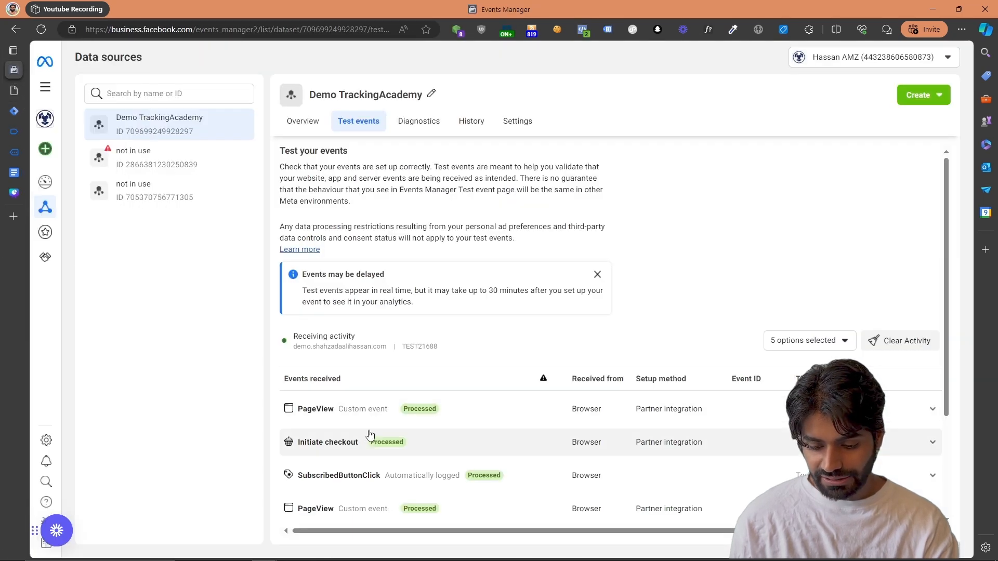
click(369, 442)
scroll(369, 442, down, 4)
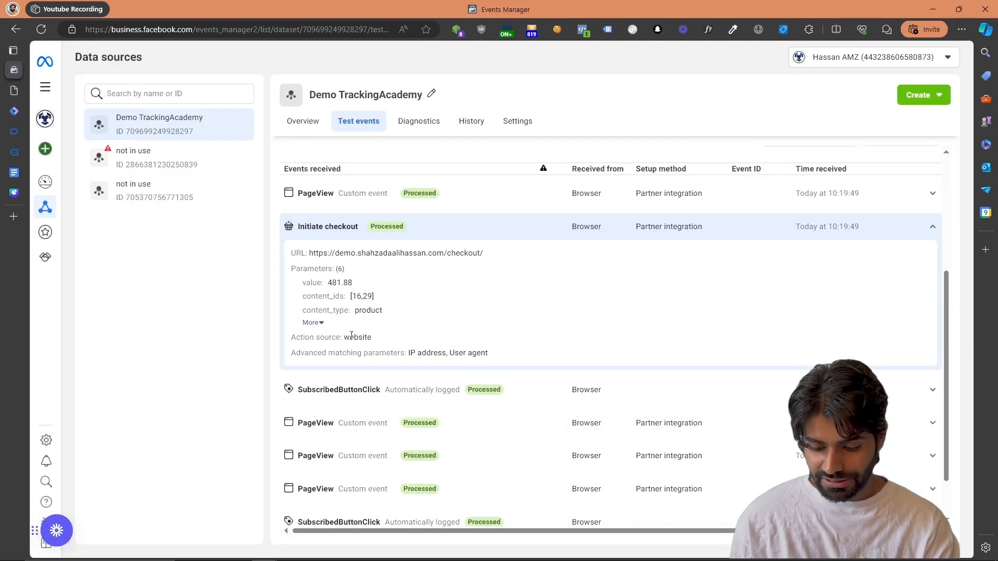
click(312, 324)
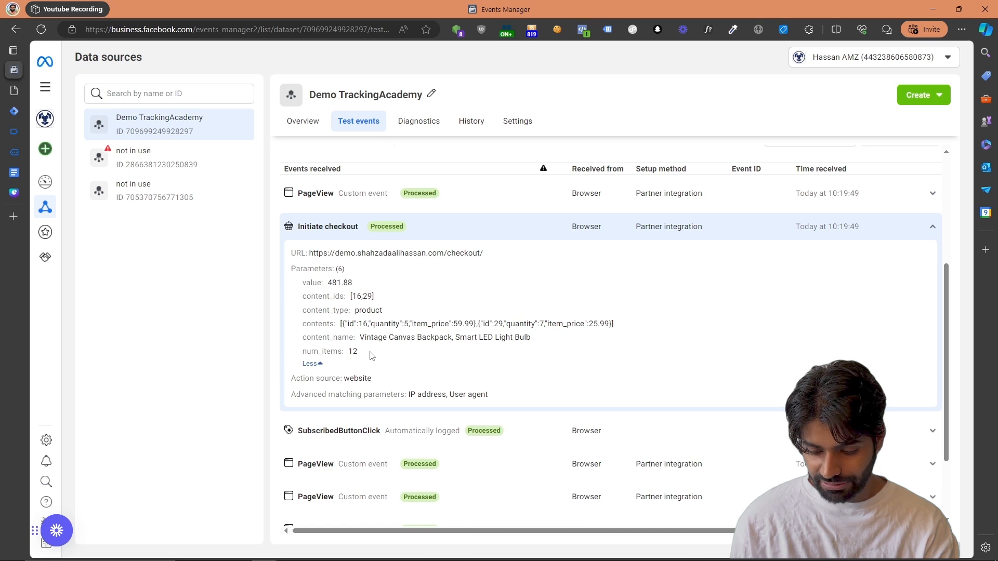
drag(372, 356, 308, 281)
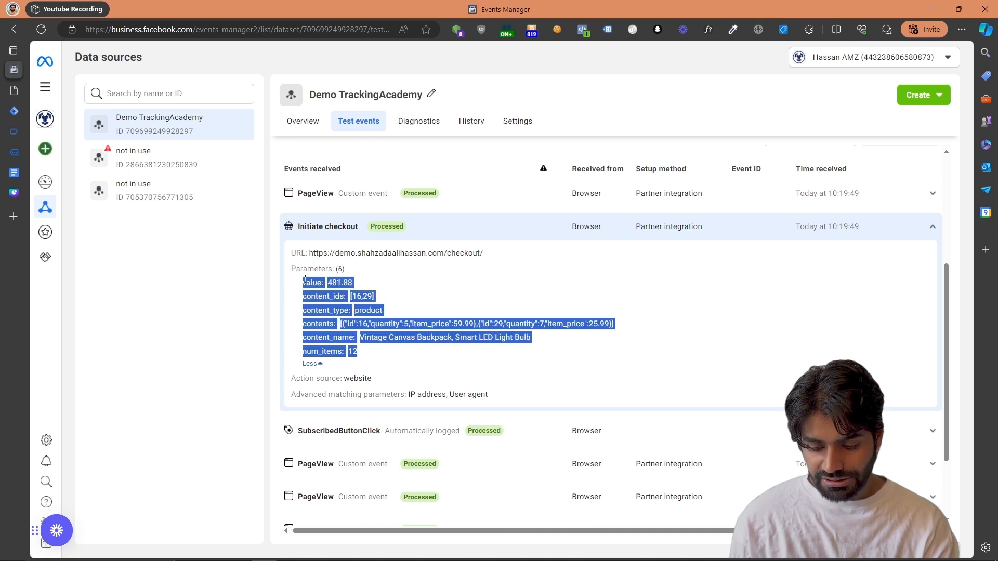
Switch to Tag Assistant and examine the variable values of the begin_checkout event, especially the currency variable
click(20, 131)
click(494, 257)
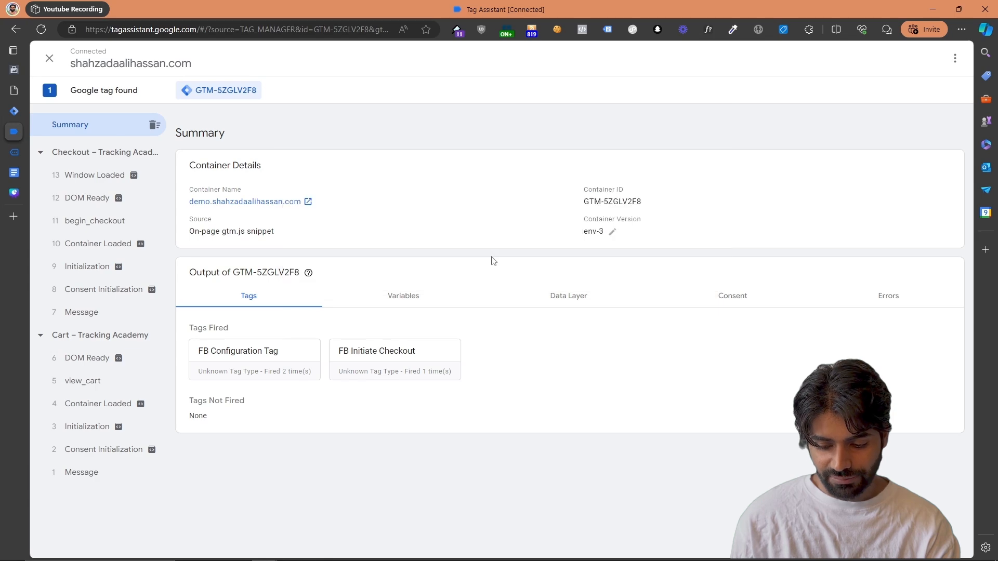
click(416, 301)
click(98, 222)
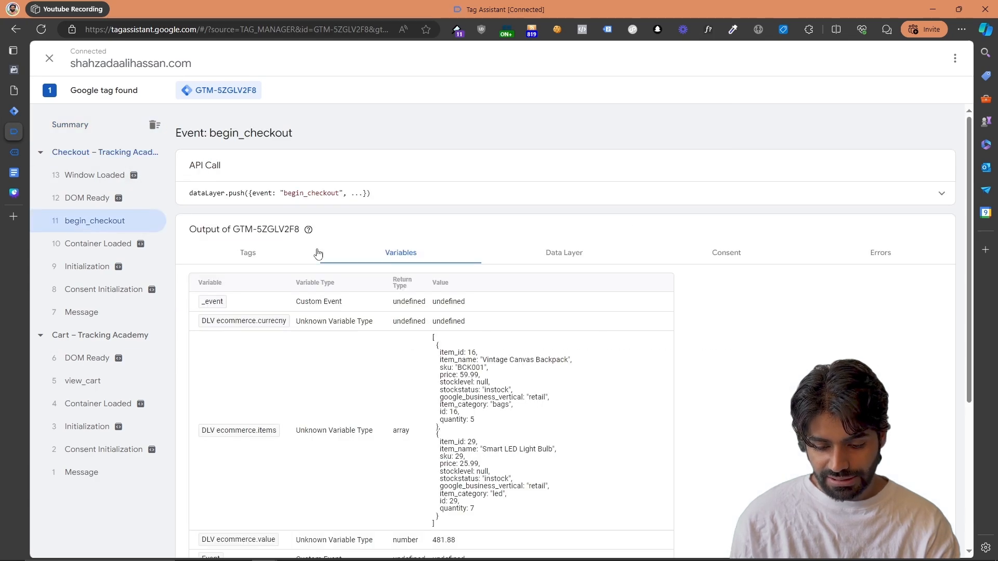
scroll(398, 341, down, 4)
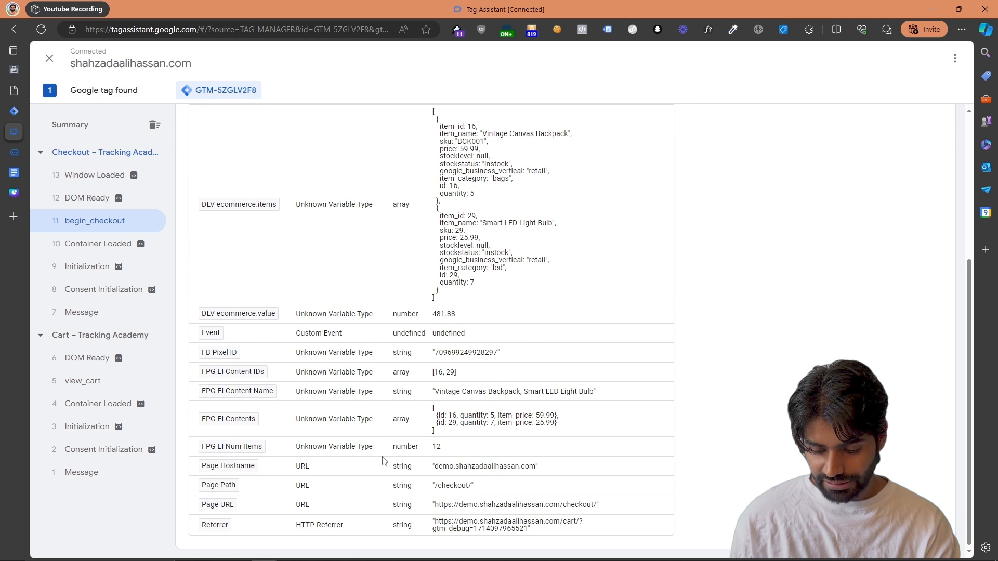
scroll(383, 460, up, 3)
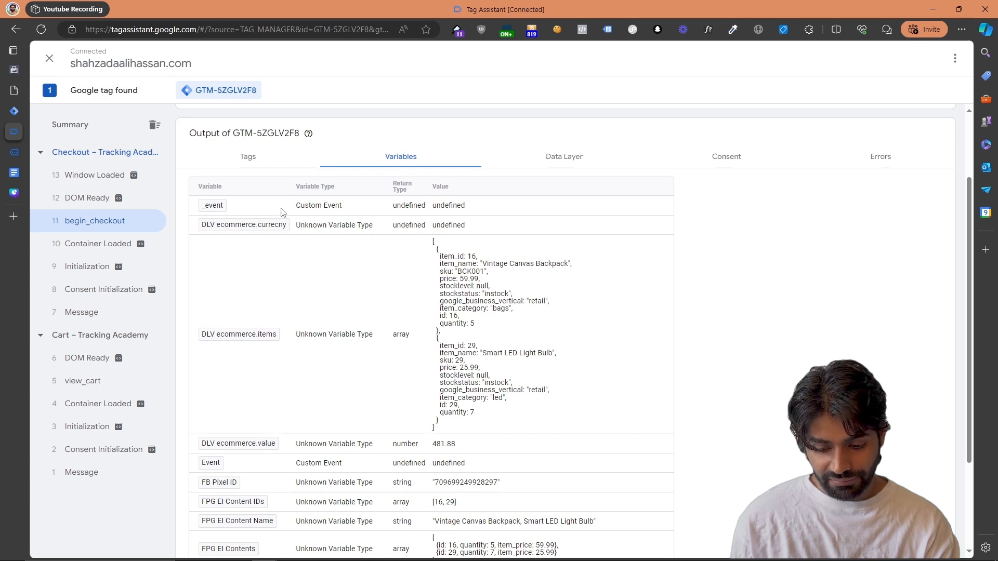
In Google Tag Manager, correct the data layer variable name of DLV ecommerce.currecny to ecommerce.currency
click(13, 111)
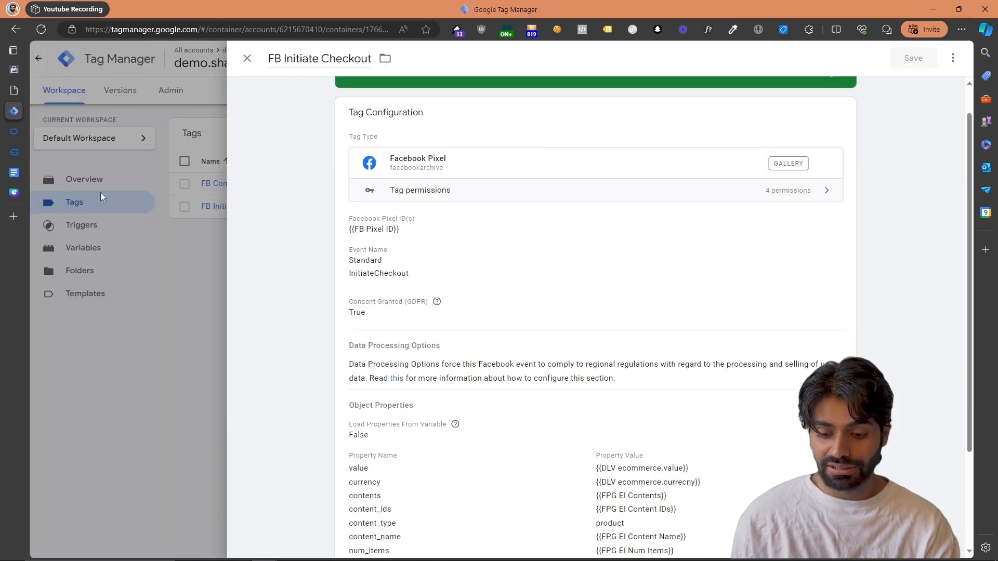
click(87, 244)
click(87, 246)
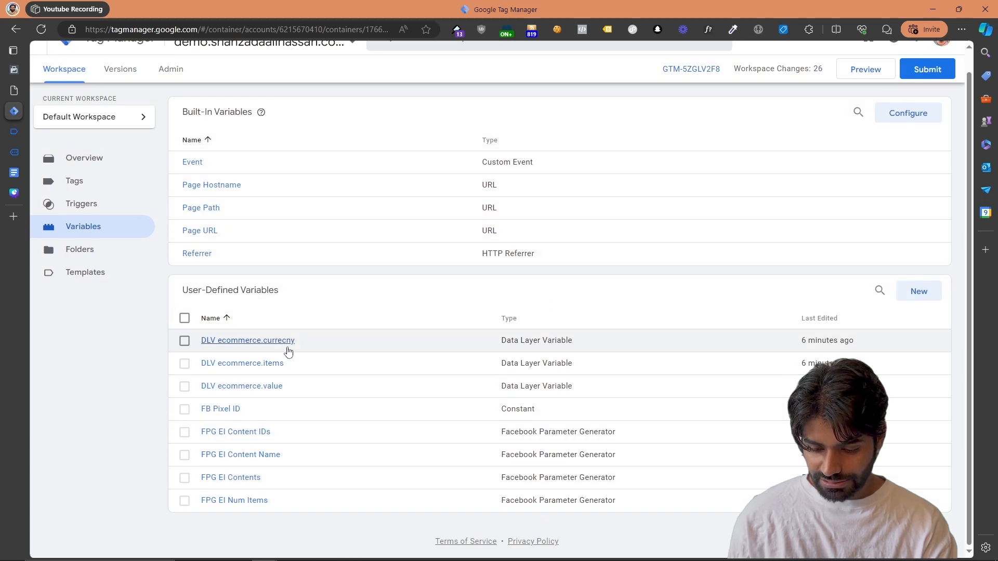
click(286, 343)
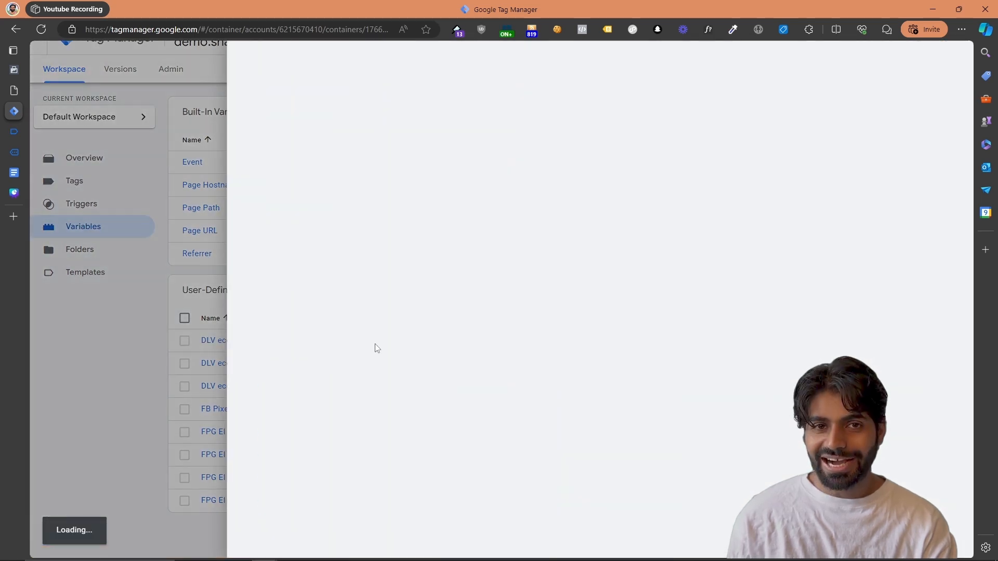
scroll(444, 246, up, 3)
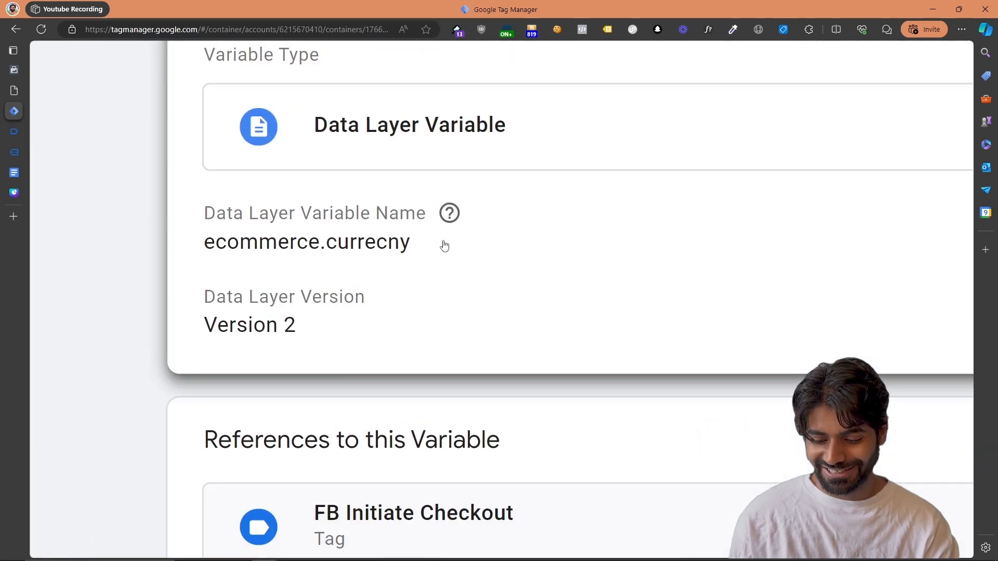
click(444, 245)
click(420, 294)
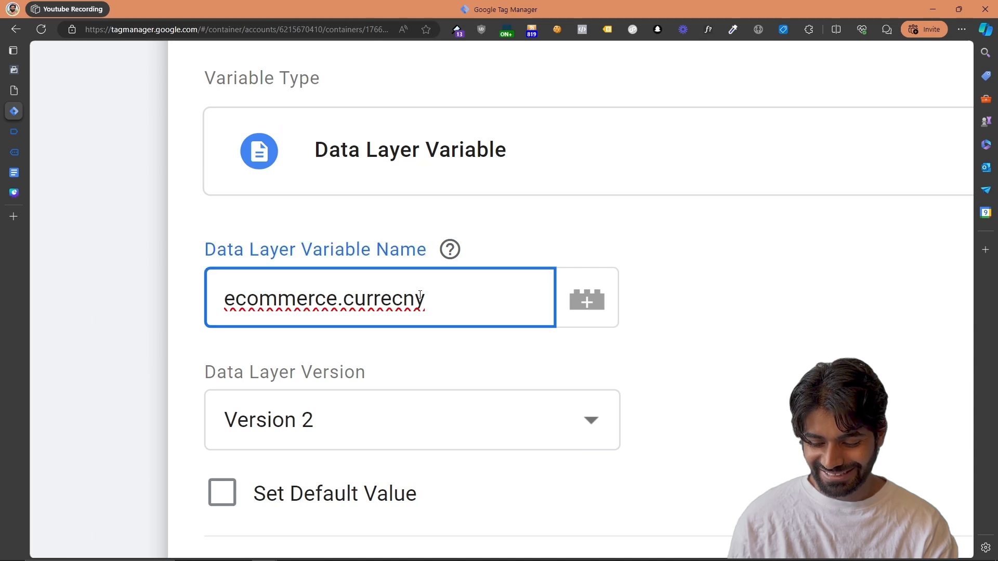
key(BackSpace)
key(BackSpace)
text(ncy)
key(Delete)
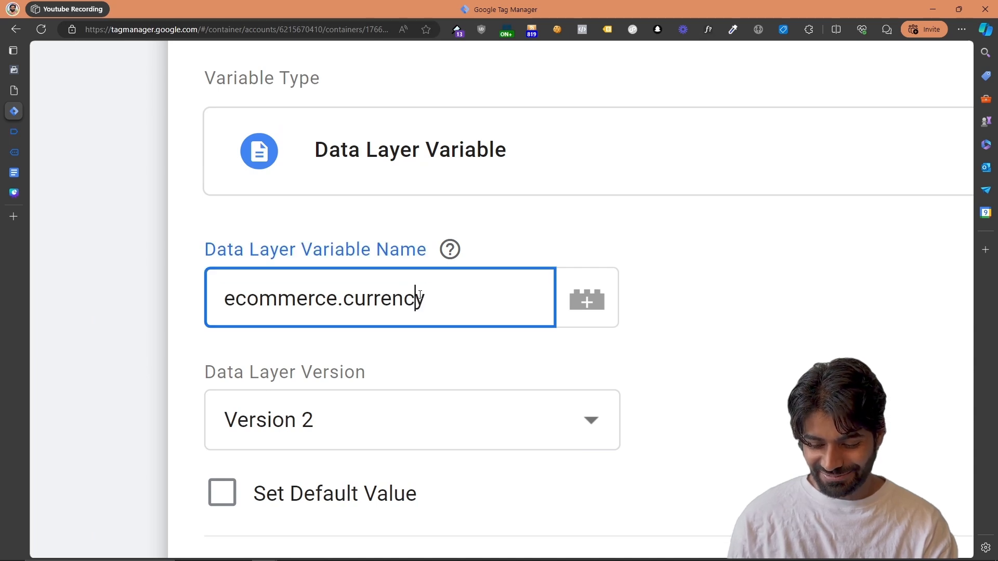
Correct the spelling in the variable's own name so it reads DLV ecommerce.currency, and save the variable
key(ctrl+a)
click(420, 294)
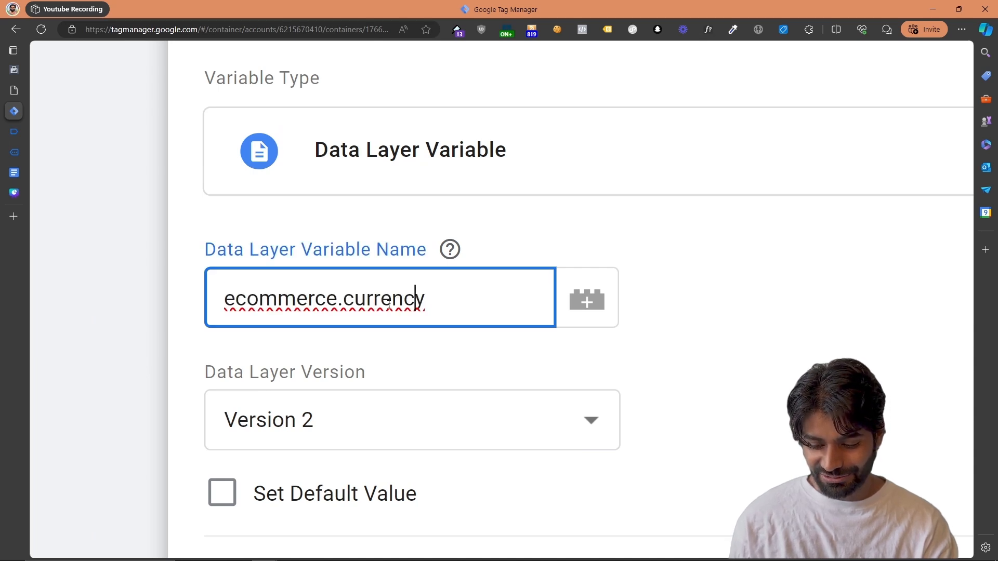
key(ctrl+a)
key(ctrl+c)
scroll(410, 299, up, 6)
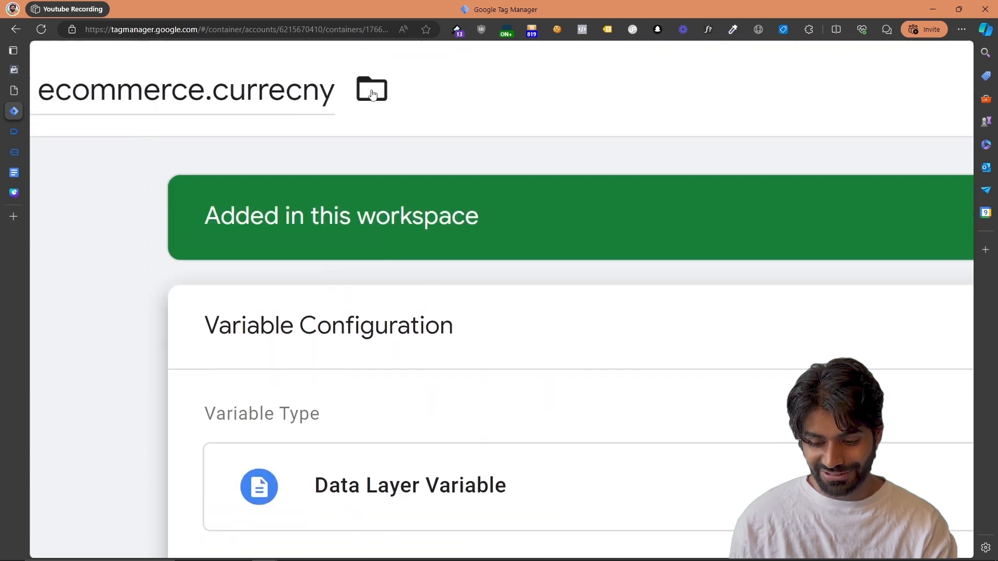
click(339, 97)
click(281, 101)
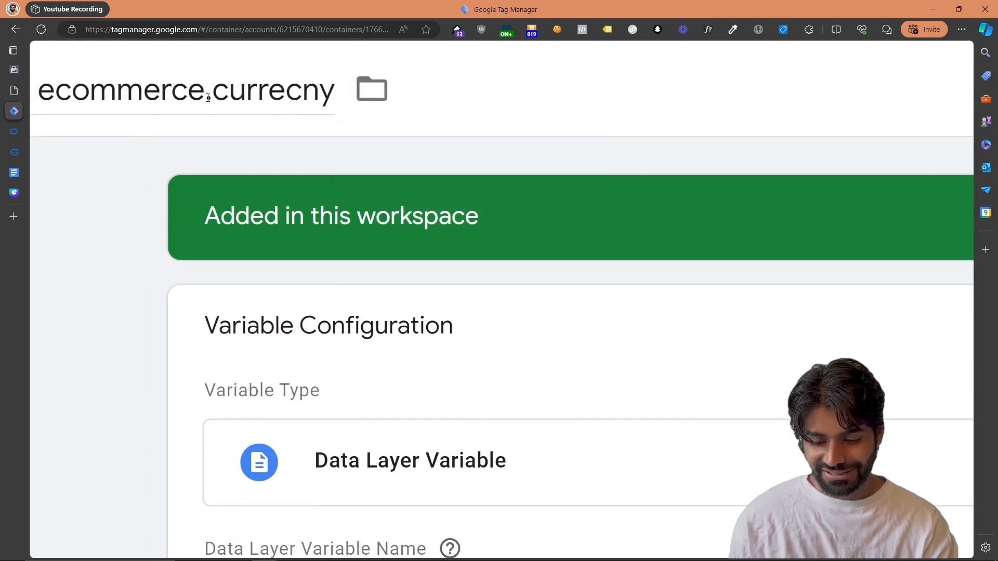
scroll(209, 95, left, 1)
double_click(92, 81)
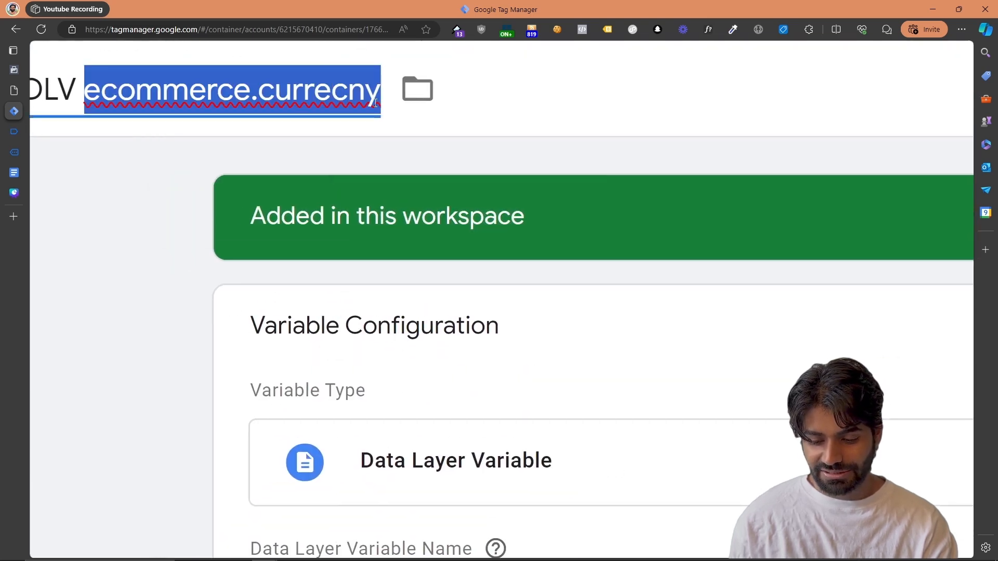
key(ctrl+v)
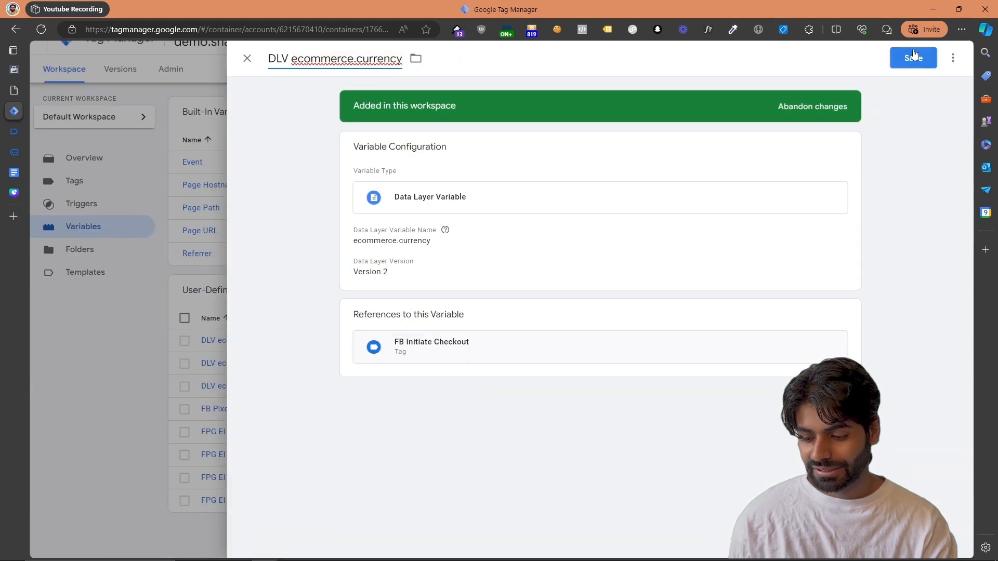
click(913, 57)
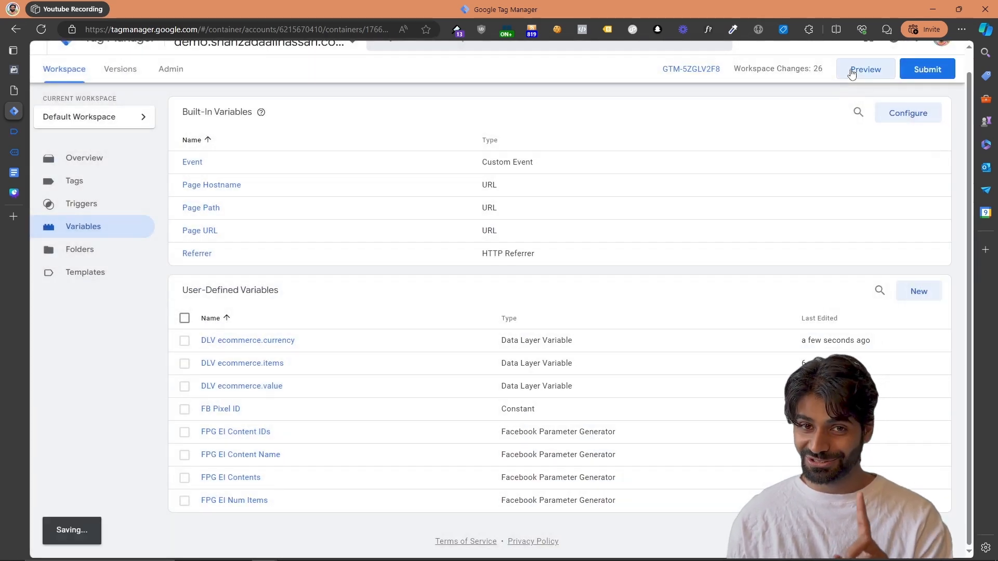
Start a new preview session of the container and proceed from the store's connected cart page to checkout
click(852, 73)
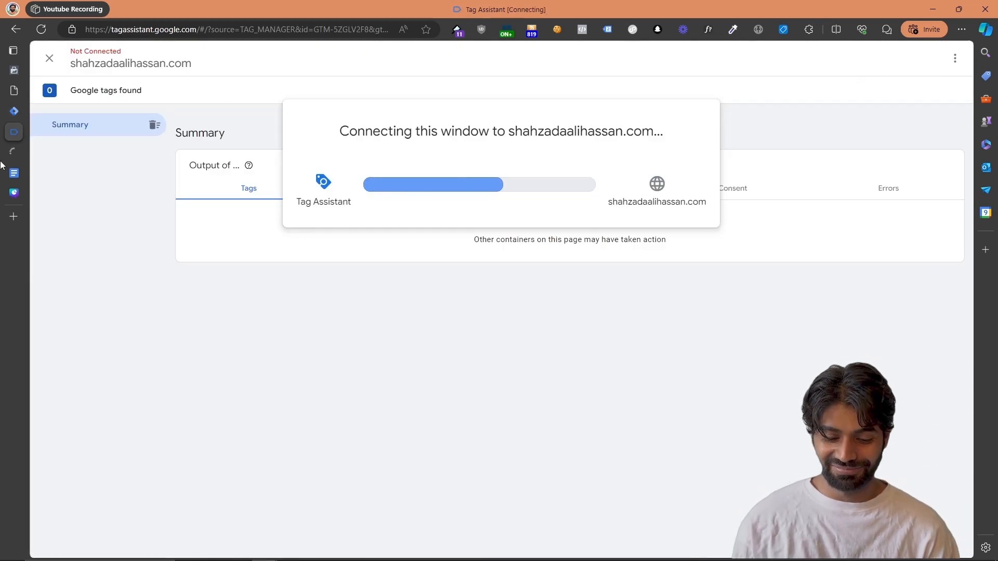
click(13, 161)
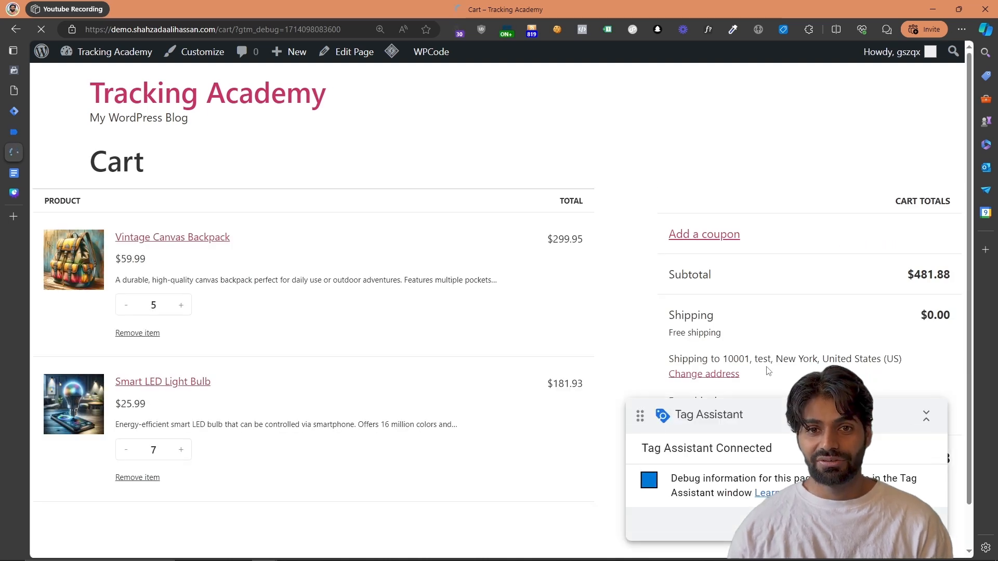
drag(794, 429, 493, 326)
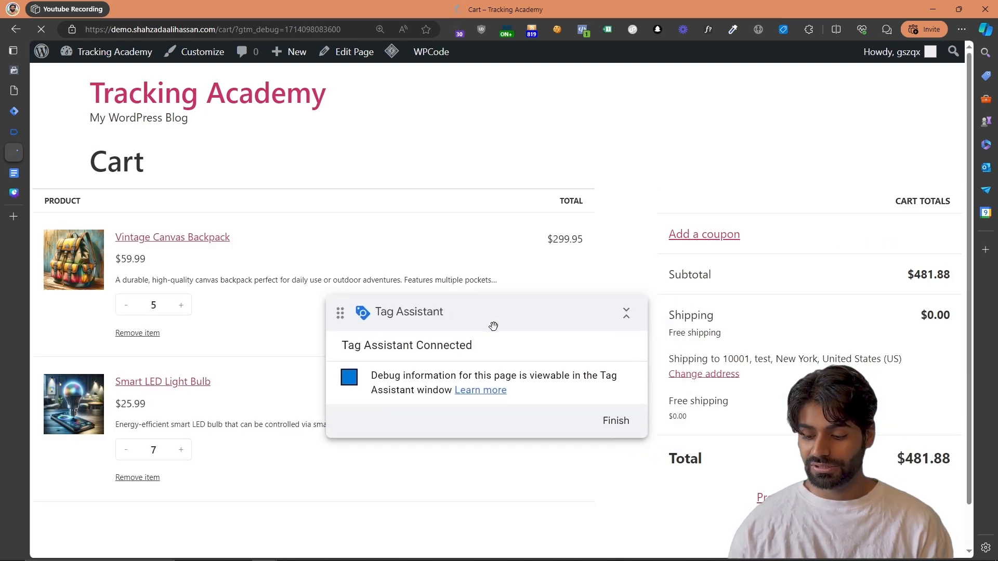
click(760, 492)
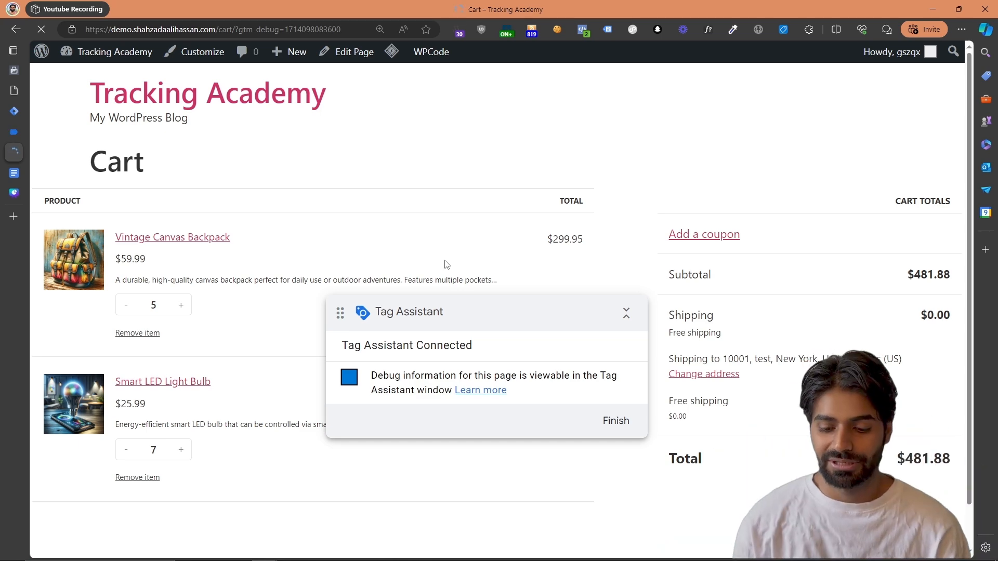
Inspect the custom parameters of the InitiateCheckout event in Meta Pixel Helper, especially the currency
click(581, 29)
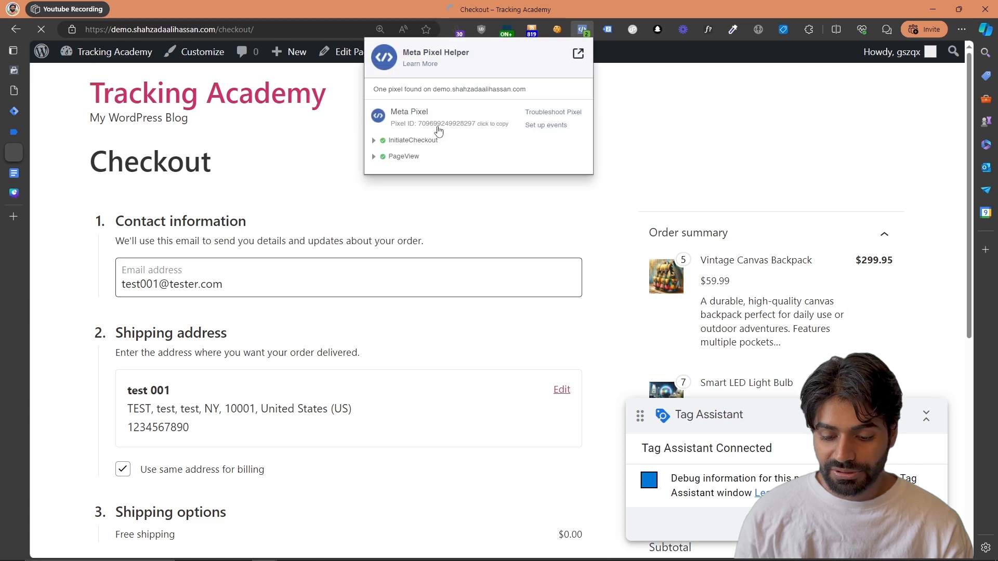
click(419, 140)
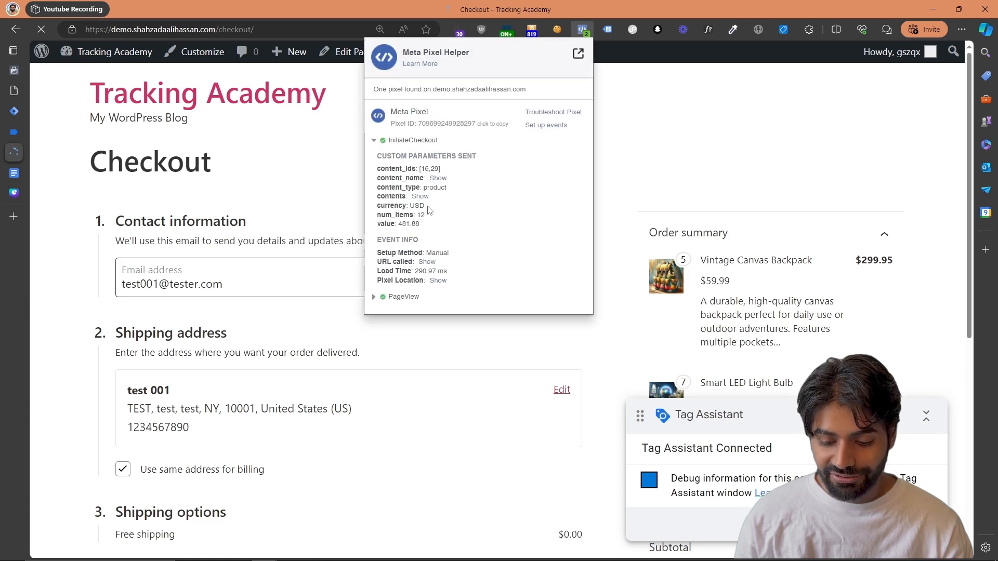
drag(428, 206, 381, 207)
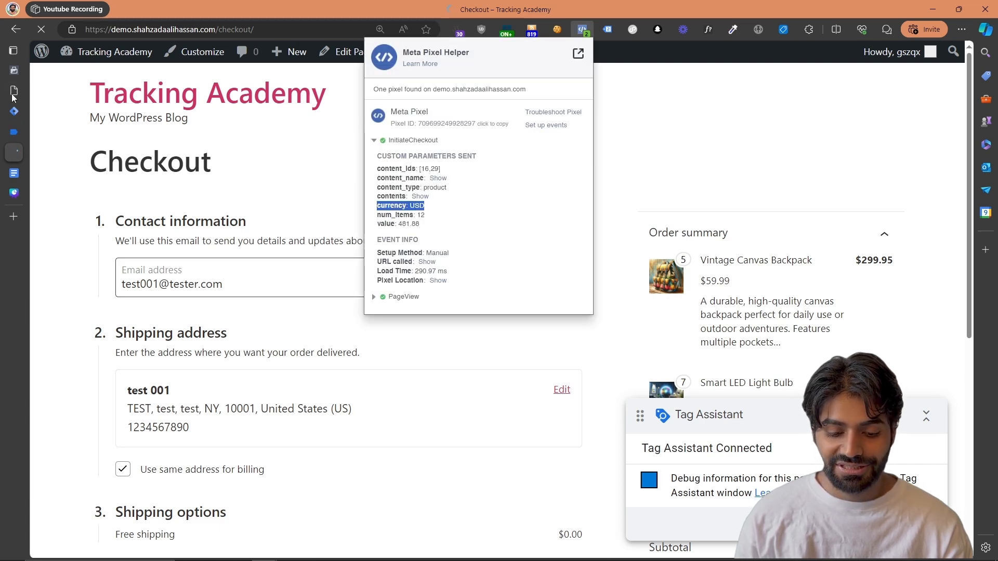
Switch to Meta Events Manager and examine all parameters of the newest Initiate checkout test event
click(16, 78)
click(360, 228)
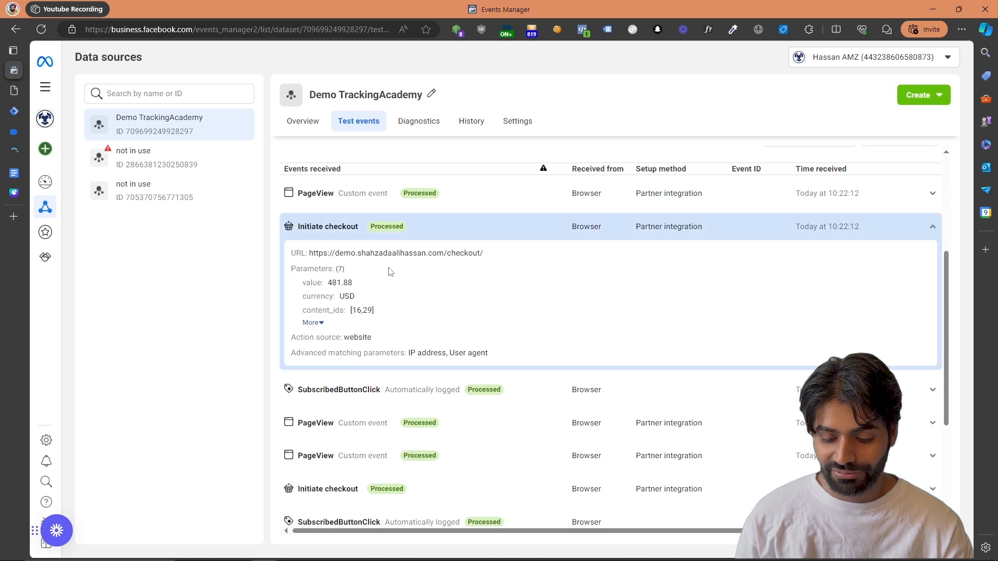
click(317, 323)
drag(372, 364, 307, 286)
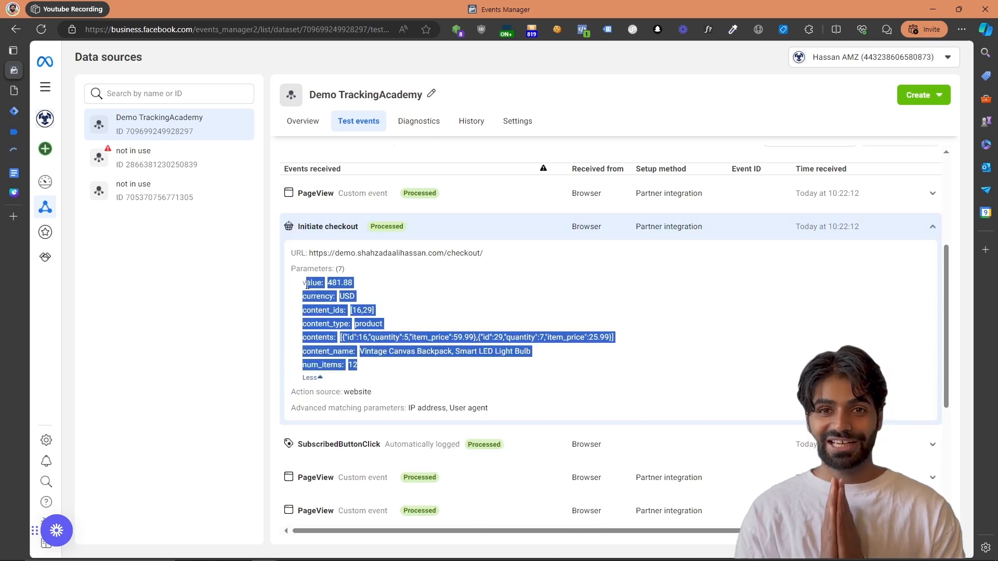
In Google Tag Manager, submit the workspace changes with a version name of the author's name in square brackets followed by "FB Initiate Checkout"
click(14, 111)
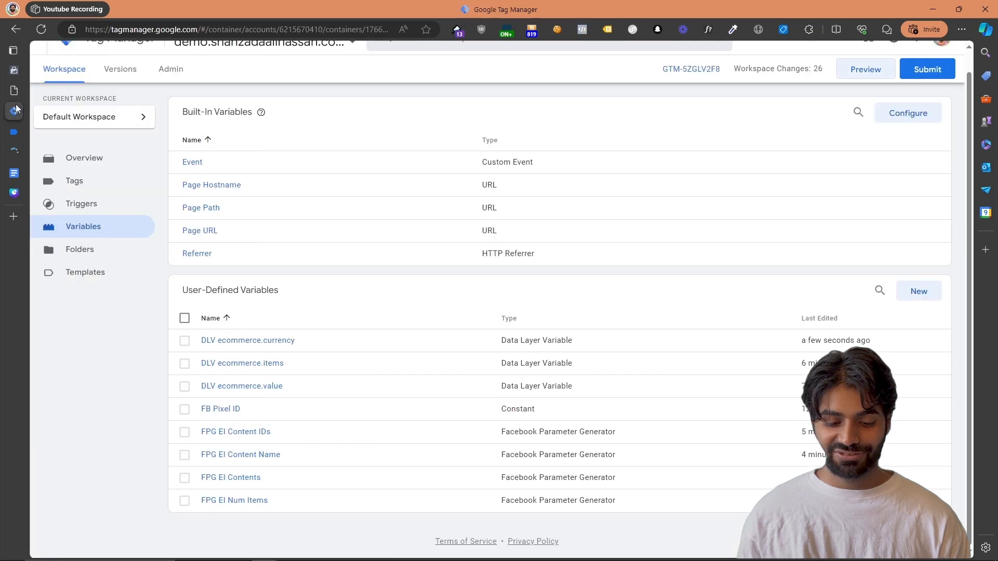
click(922, 73)
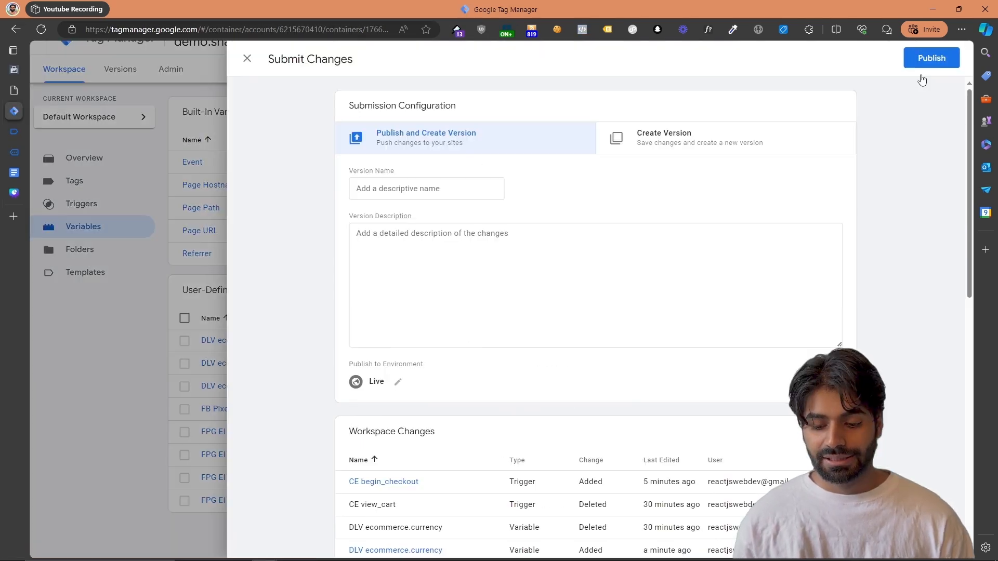
click(486, 192)
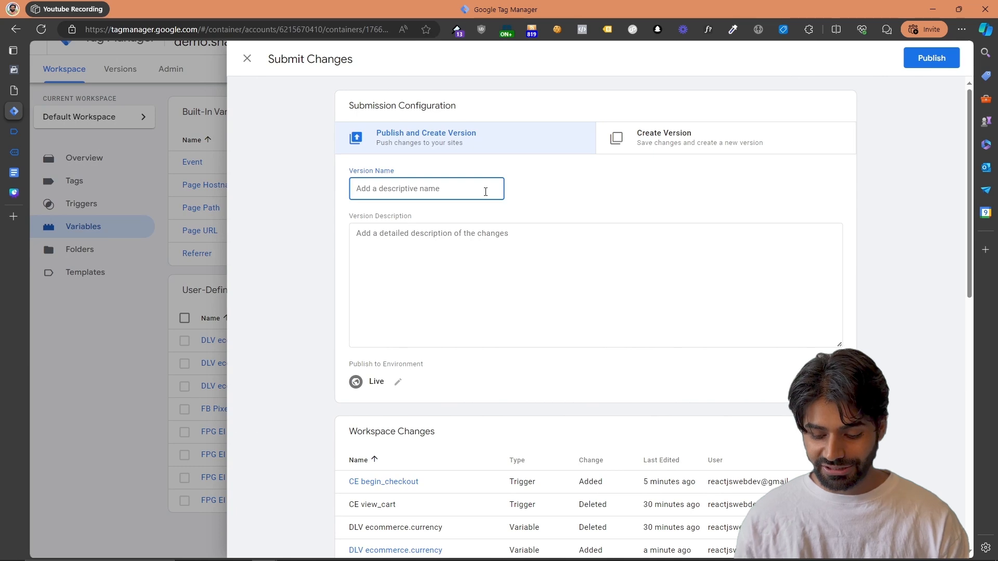
text([Shahz)
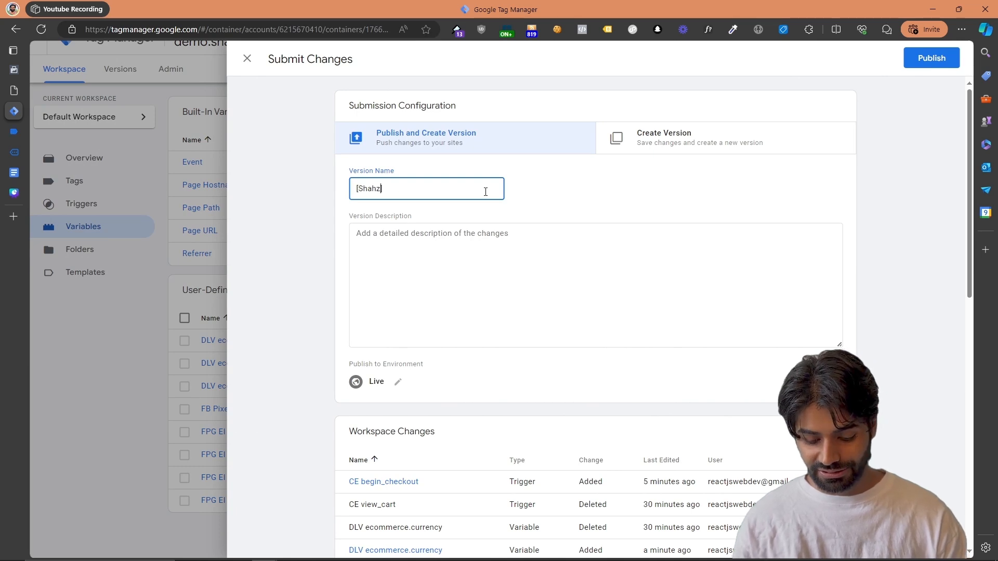
text(adaAliHassan)
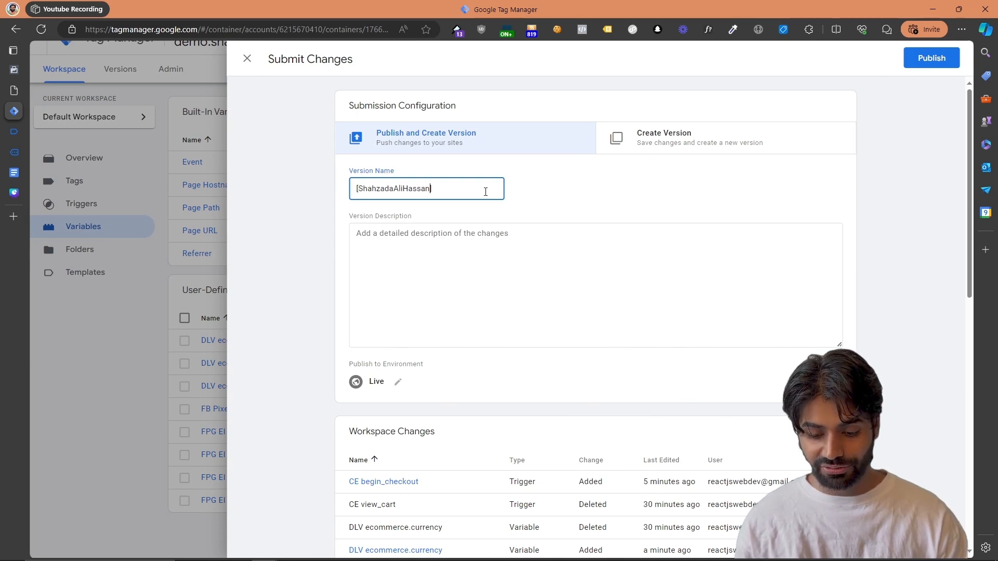
text(] FB Initate C)
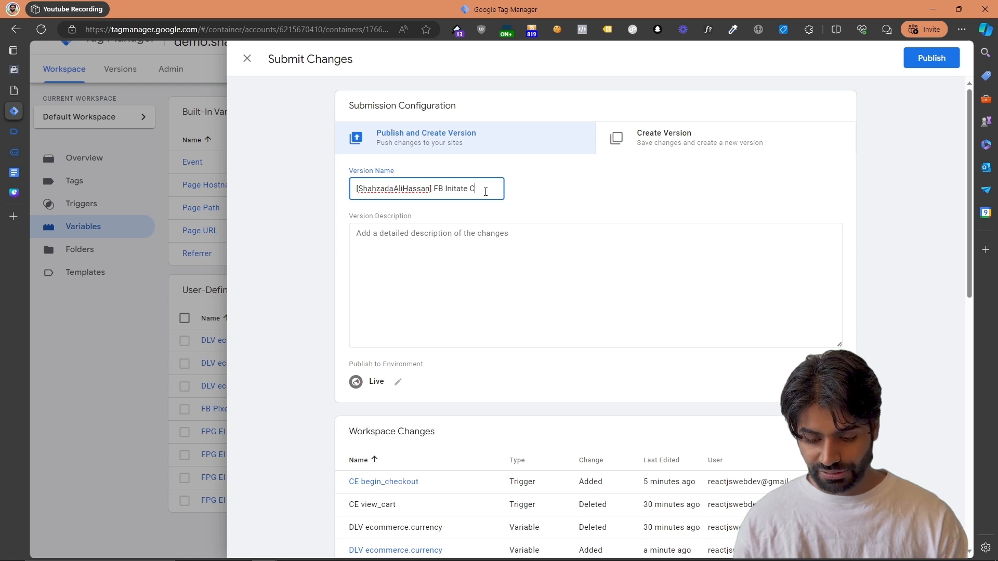
text(heckout)
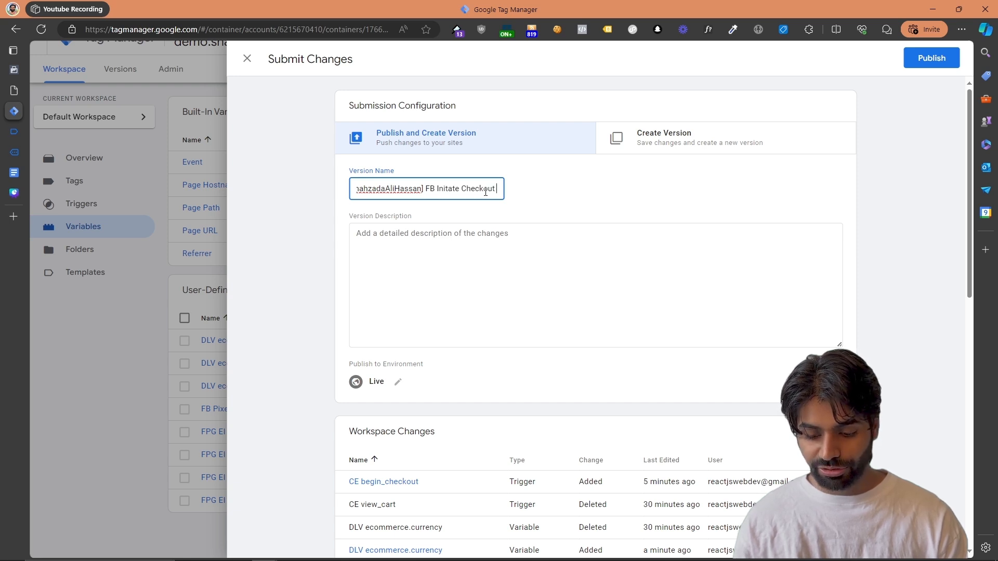
right_click(450, 189)
click(353, 200)
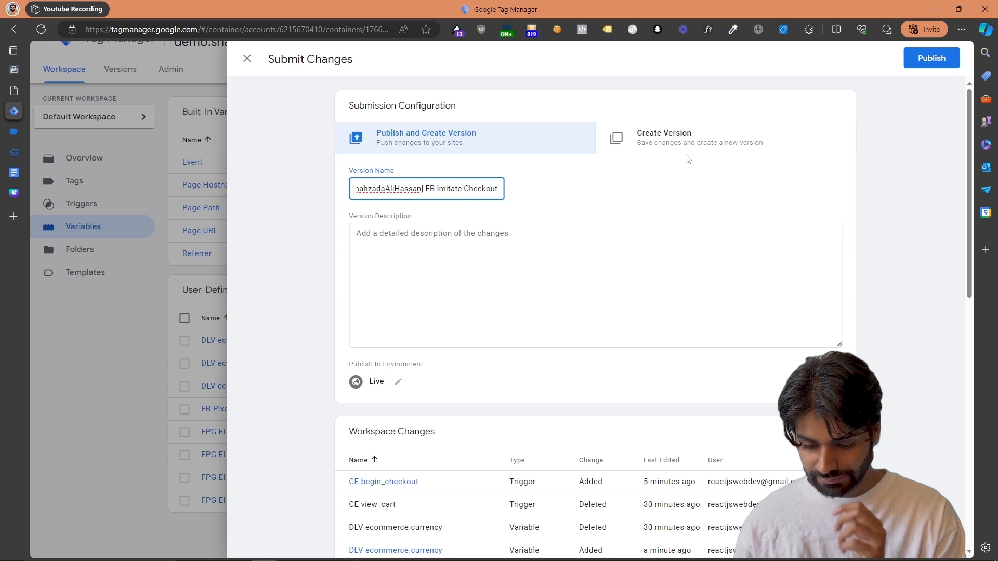
double_click(454, 189)
text(Initiate)
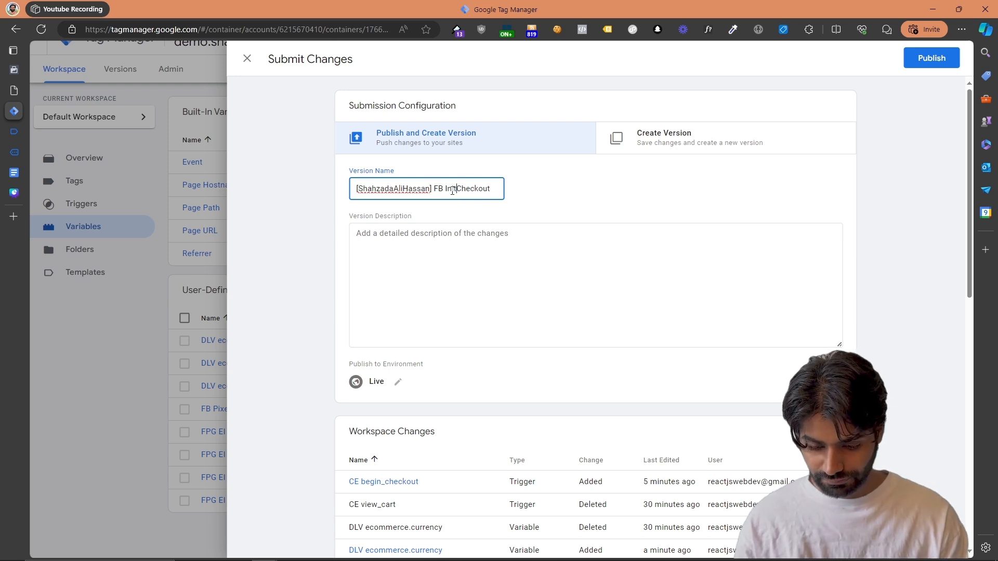
Publish the version to the Live environment and close its version summary
click(931, 58)
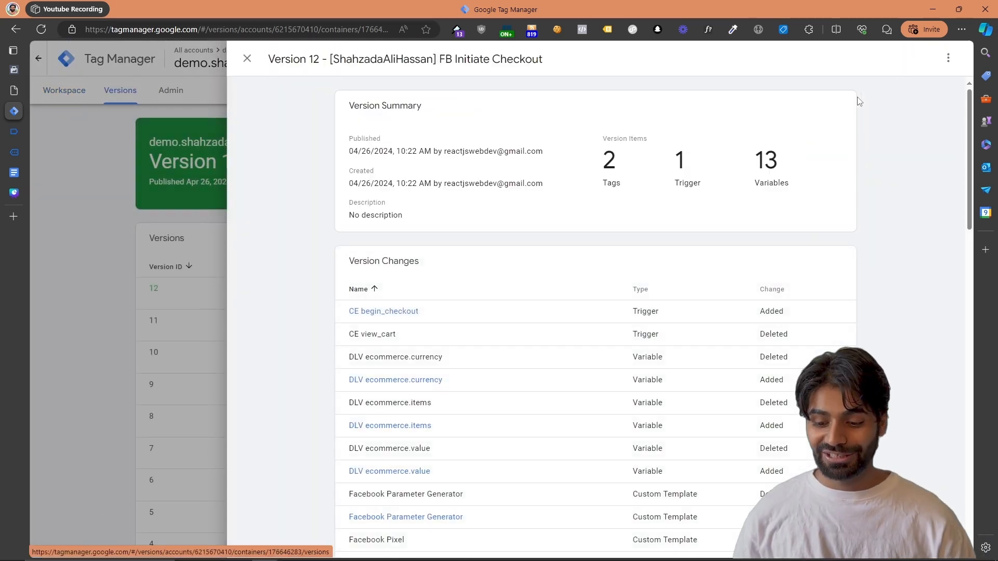
click(945, 59)
click(78, 211)
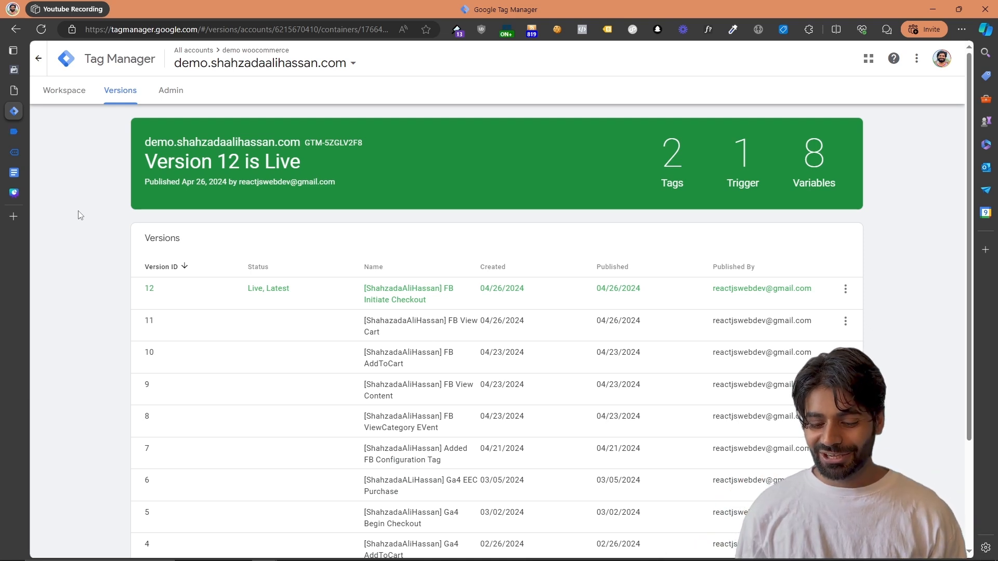
Import the container file "FB + WooCommerce + GTM + InitiateCheckout.json" into the existing Default Workspace, merging and overwriting conflicting tags, triggers and variables
click(174, 92)
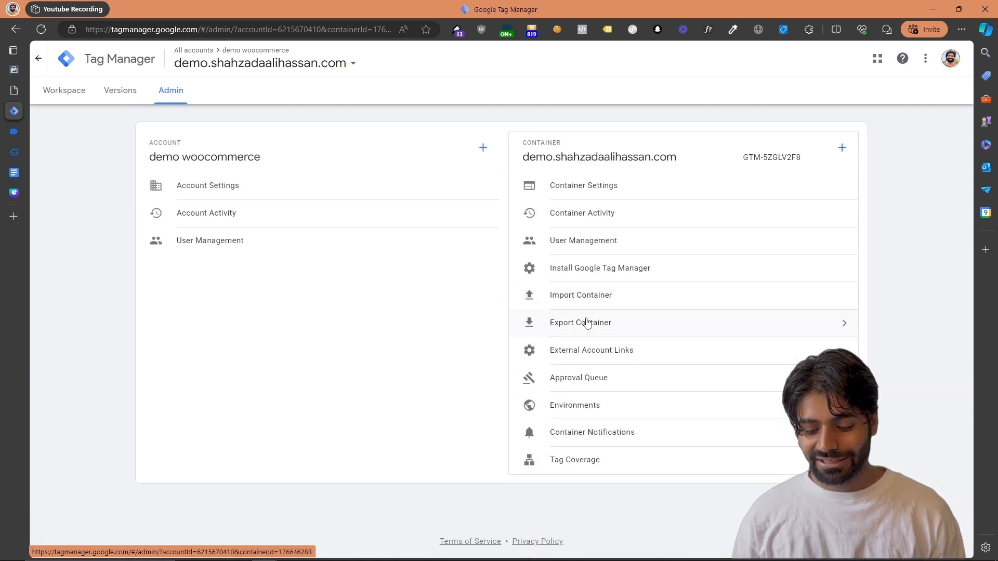
click(586, 300)
click(454, 163)
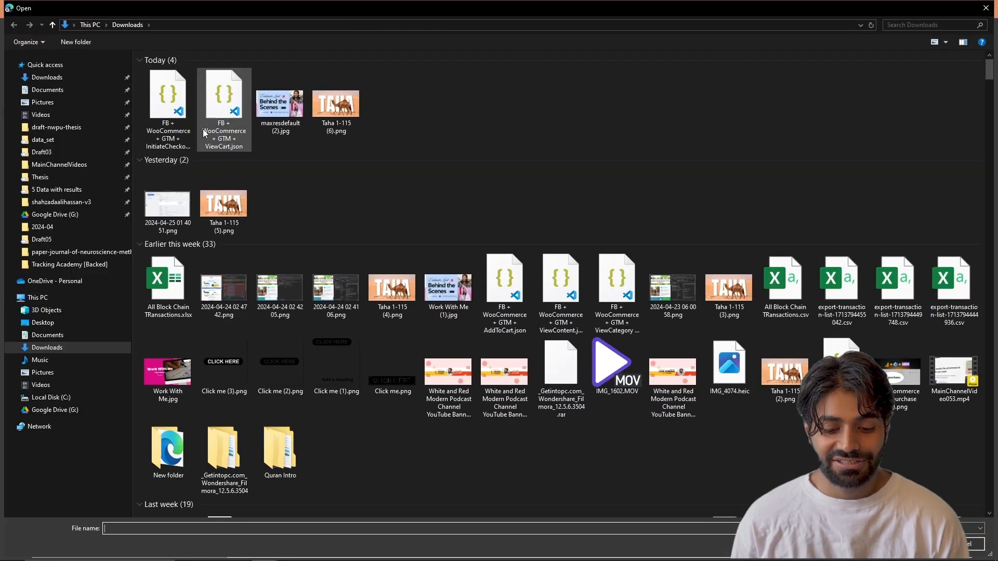
double_click(177, 128)
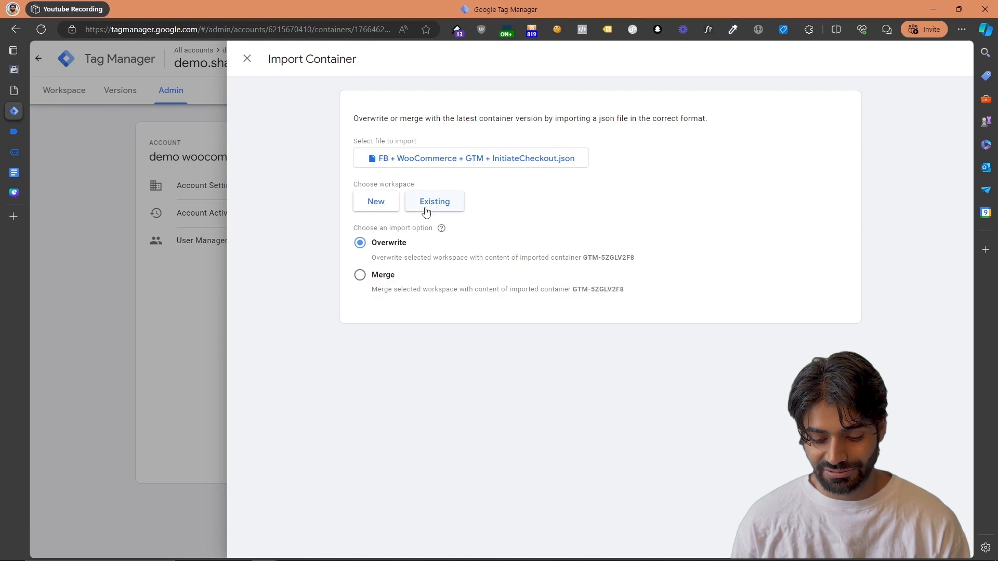
click(427, 209)
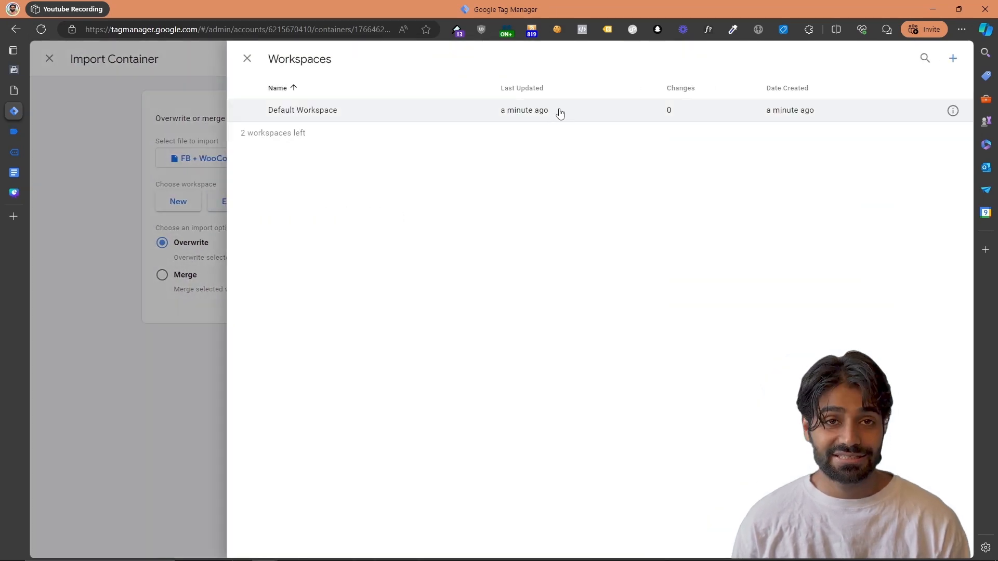
click(560, 113)
click(374, 288)
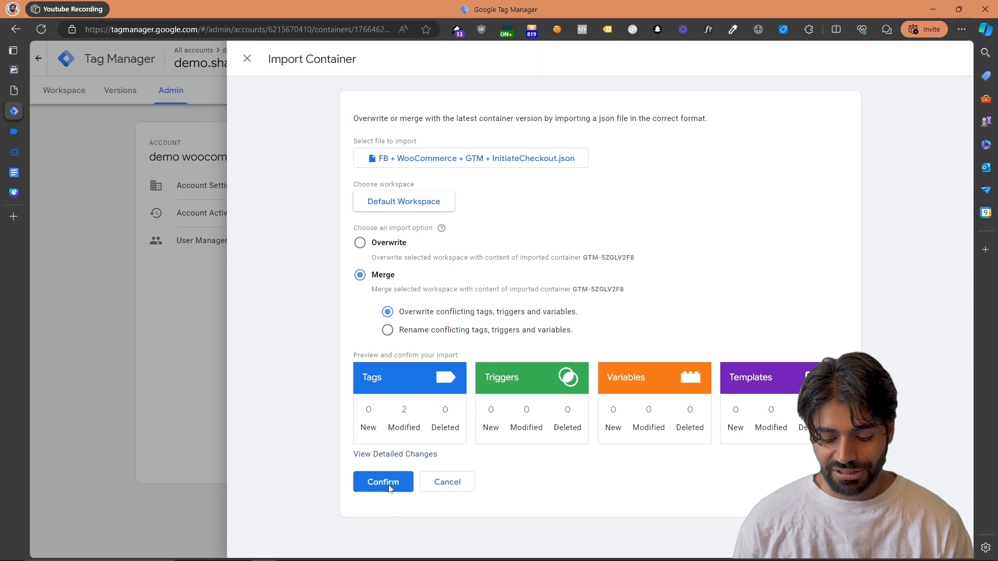
click(387, 487)
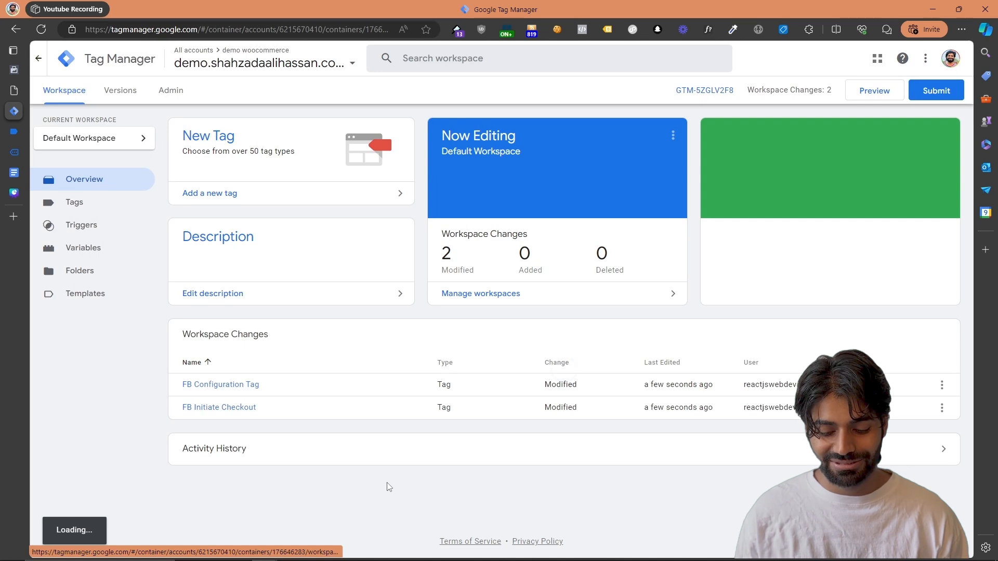
Review the workspace's tags, triggers and variables after the import, including the value of the FB Pixel ID constant
click(99, 214)
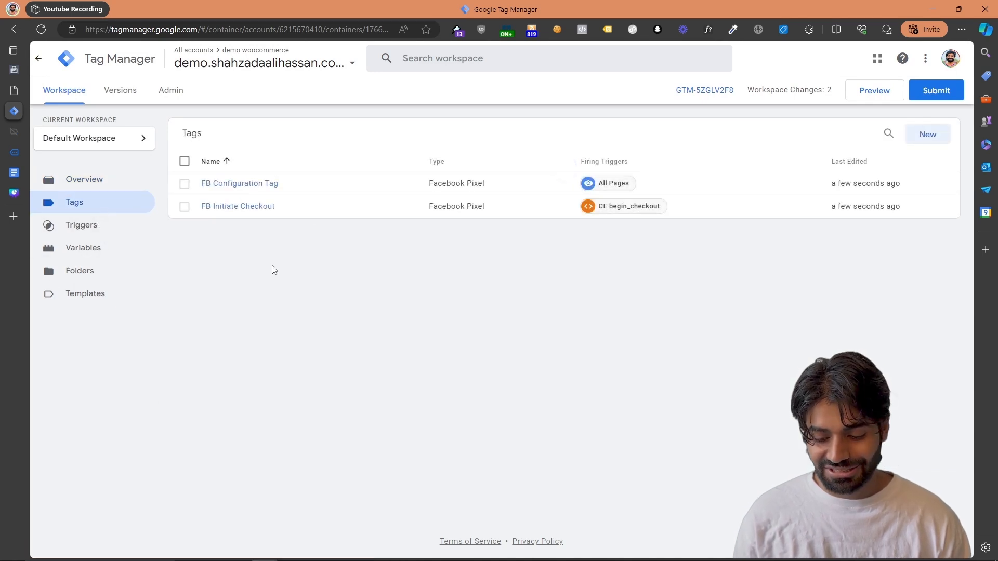
click(100, 227)
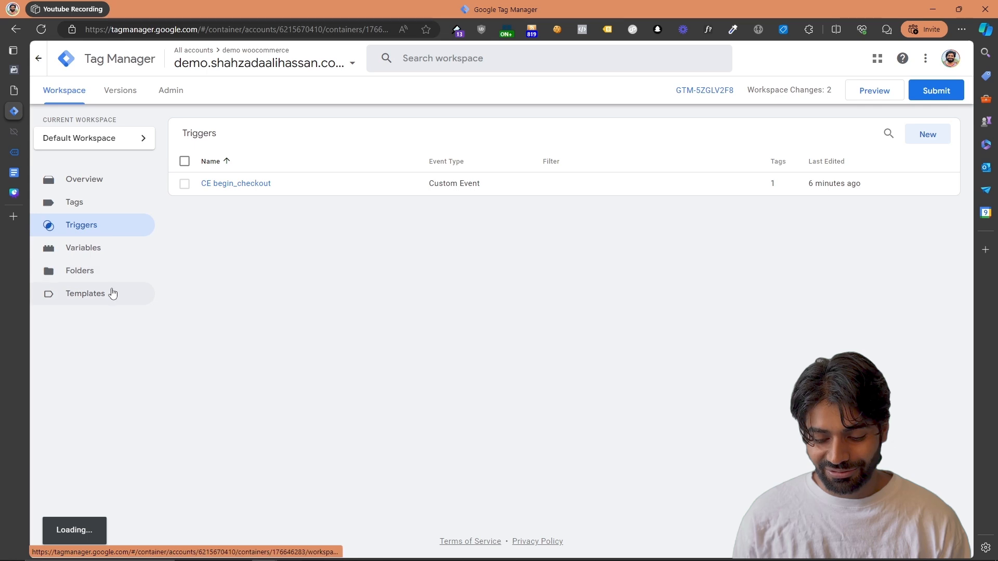
click(101, 260)
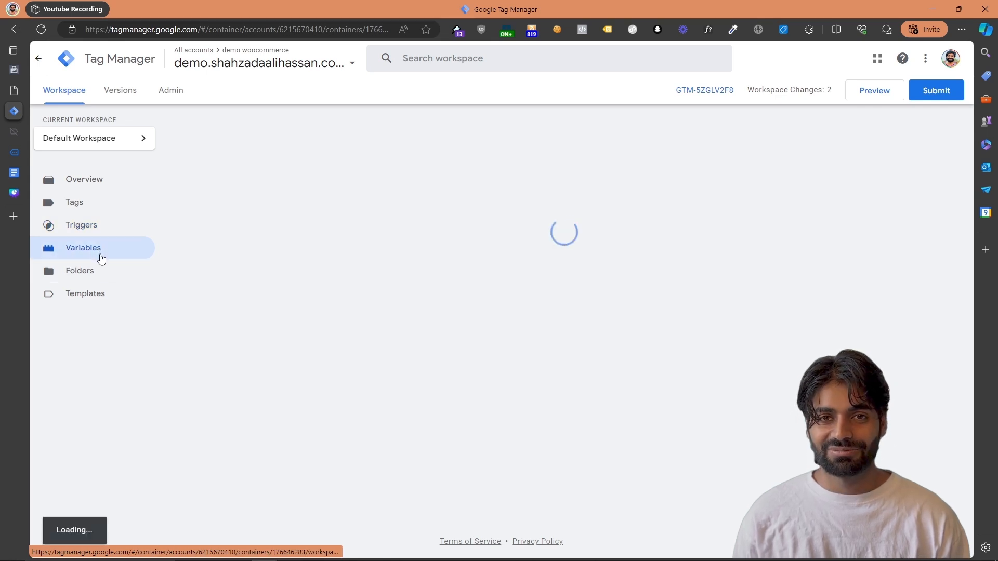
scroll(270, 390, down, 1)
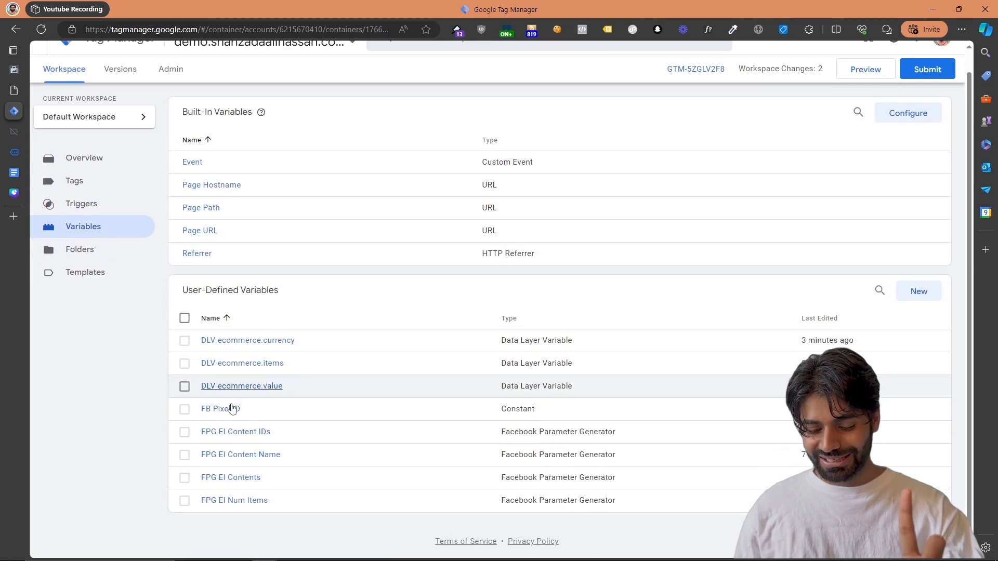
click(221, 416)
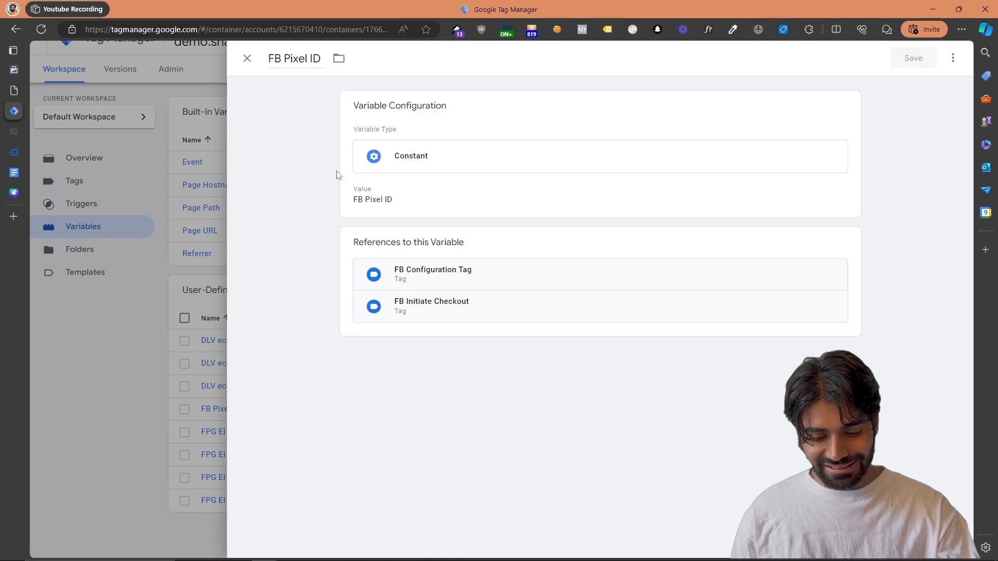
click(155, 245)
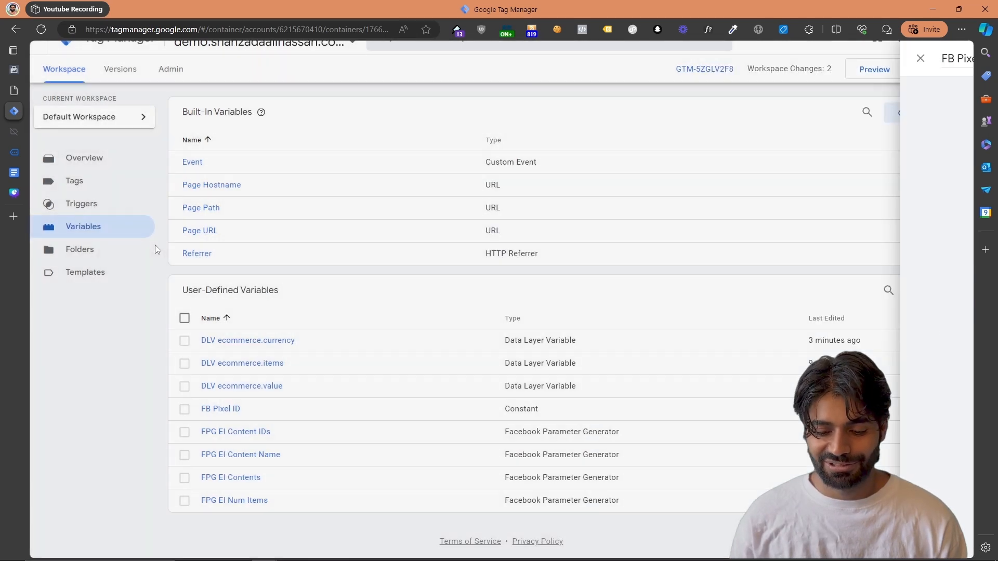
scroll(155, 245, down, 1)
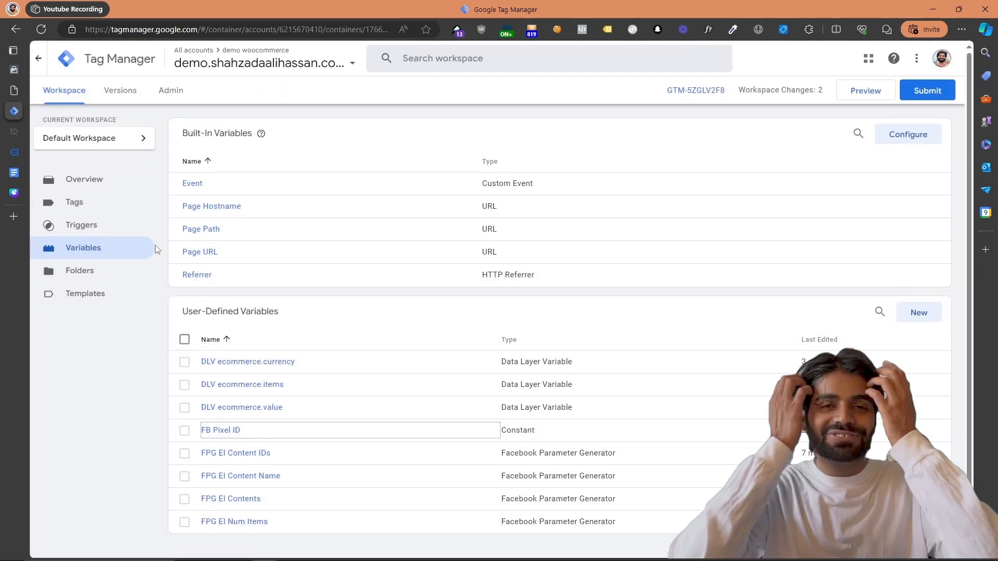